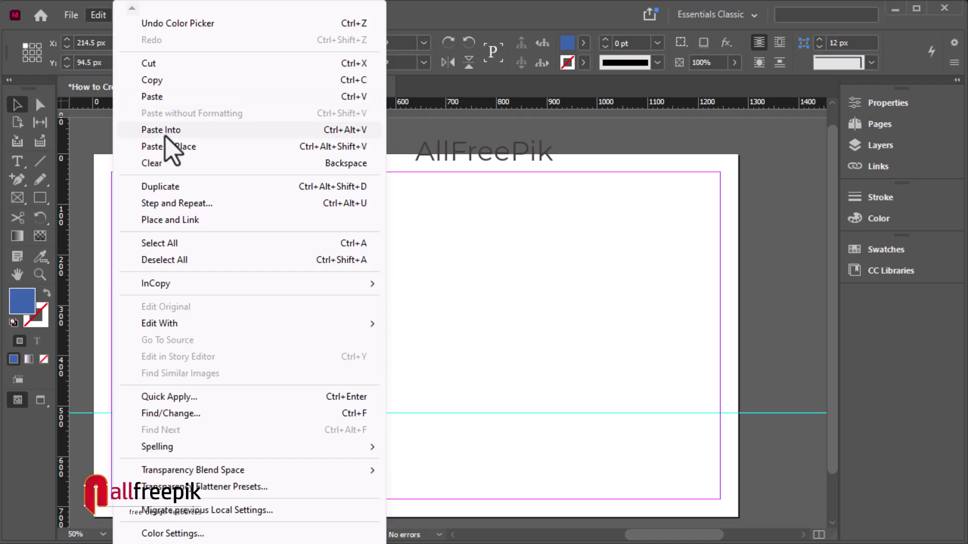
Paste a copy of the blue rectangle in place, set it flush against the original's right side and fill it with #39269b
click(169, 146)
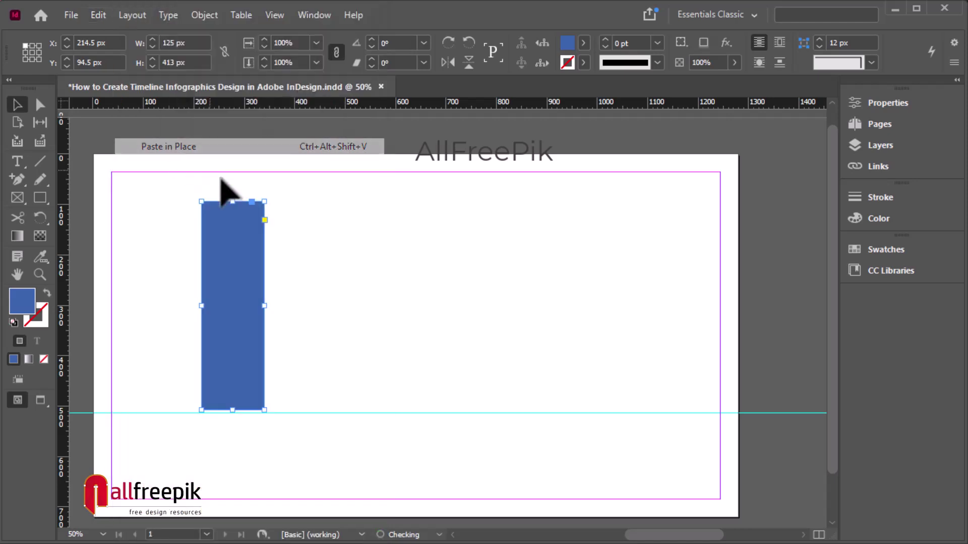
drag(231, 263, 292, 263)
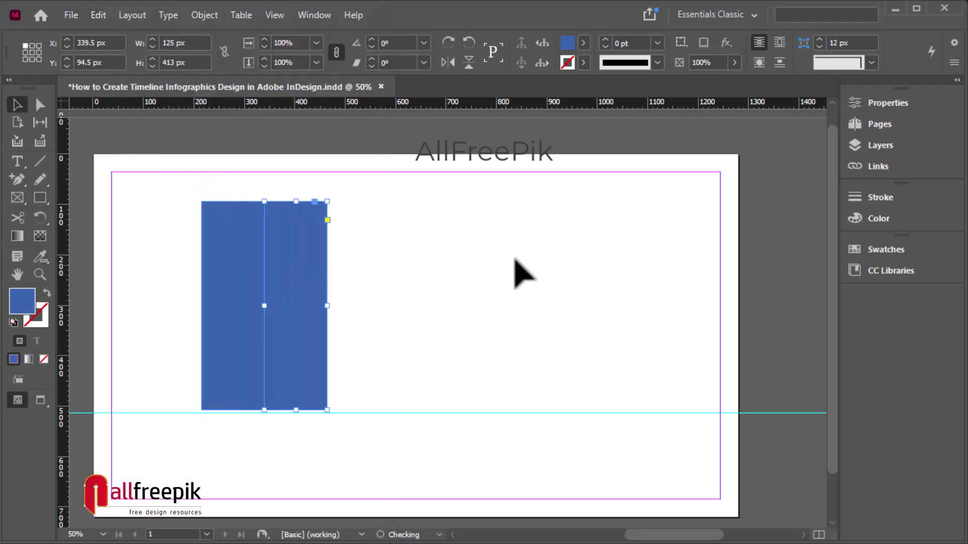
double_click(22, 301)
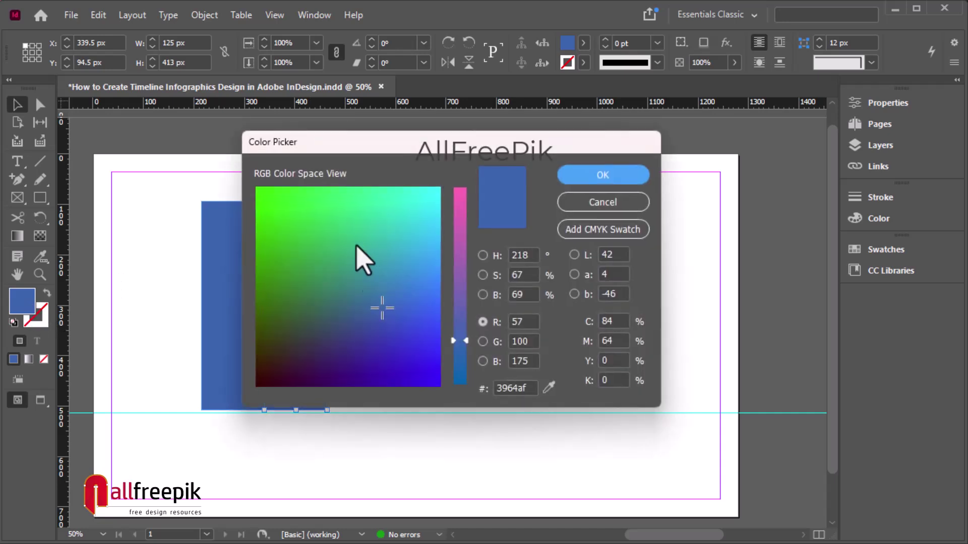
click(367, 357)
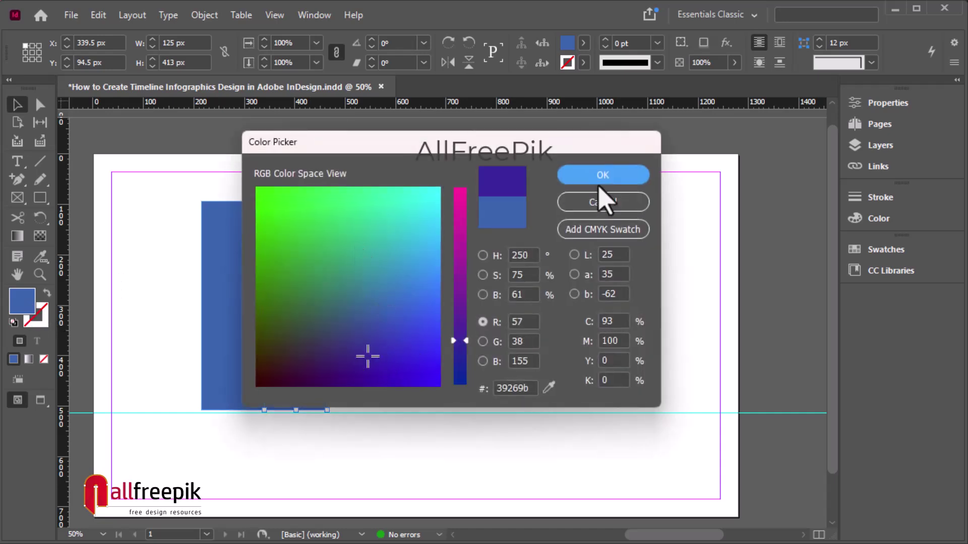
click(603, 175)
Delete the horizontal ruler guide along the rectangles' bottom edge
click(40, 104)
drag(255, 190, 305, 450)
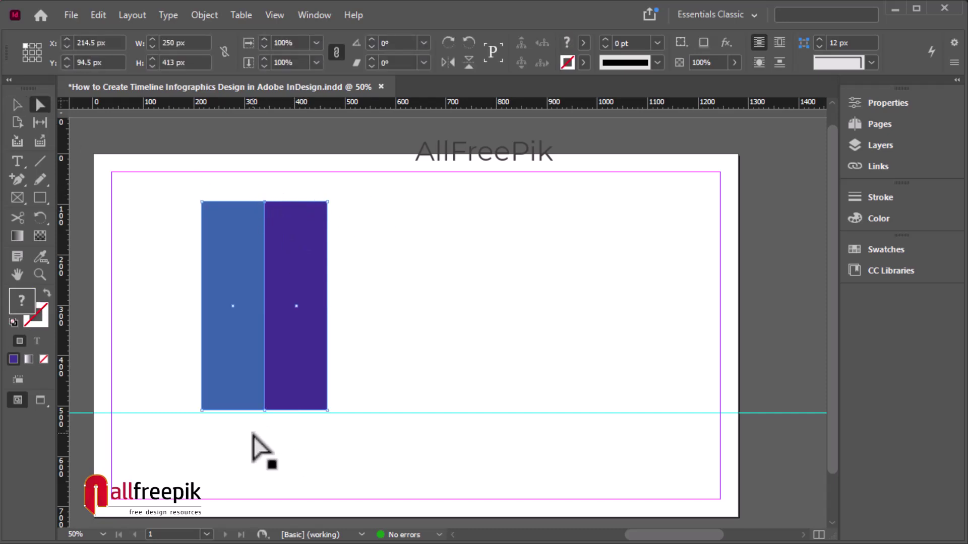
drag(253, 434, 310, 407)
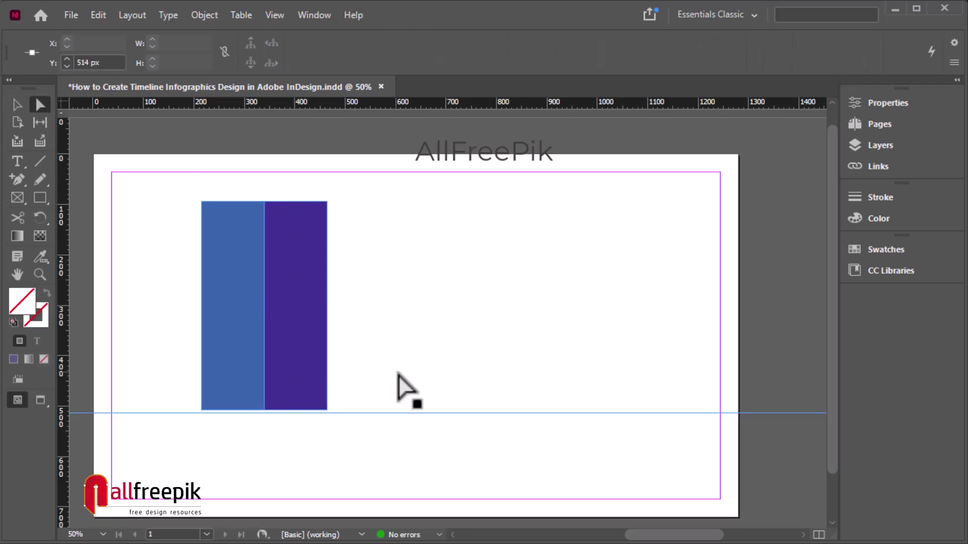
click(400, 410)
drag(407, 414, 421, 420)
key(Delete)
Move the anchor points on the rectangles' shared edge 70 px down so both panels get slanted ends
drag(256, 190, 283, 447)
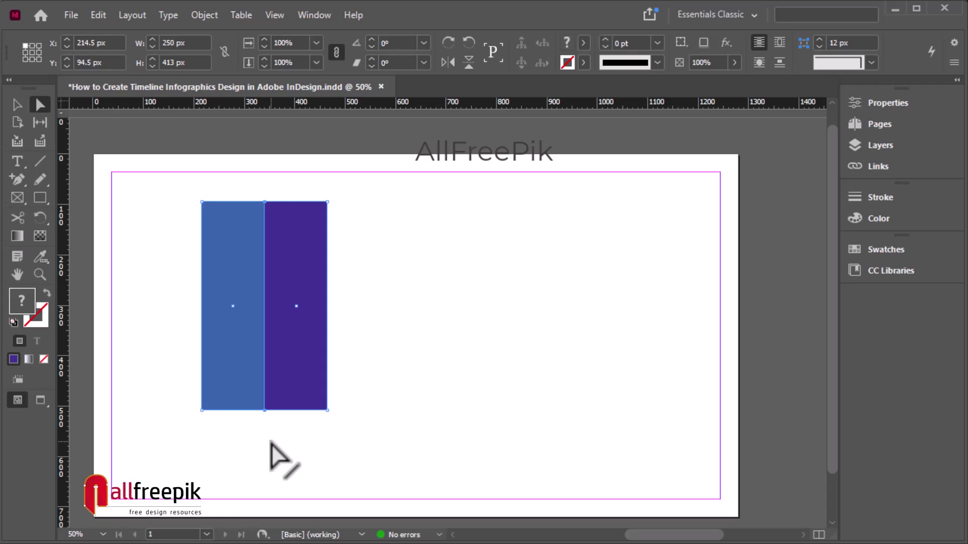
key(shift+Down)
key(shift+Down)
key(shift+Down)
key(shift+Down)
key(shift+Down)
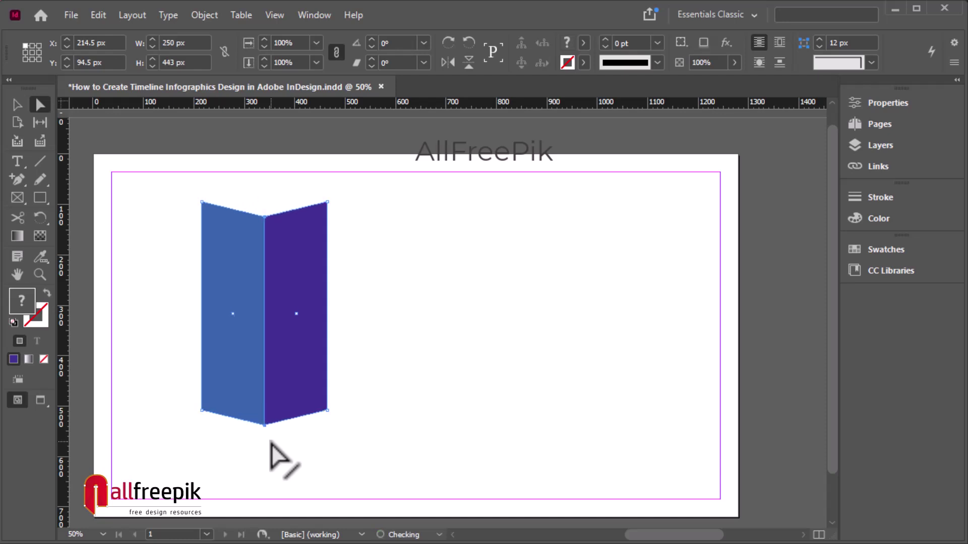
key(shift+Down)
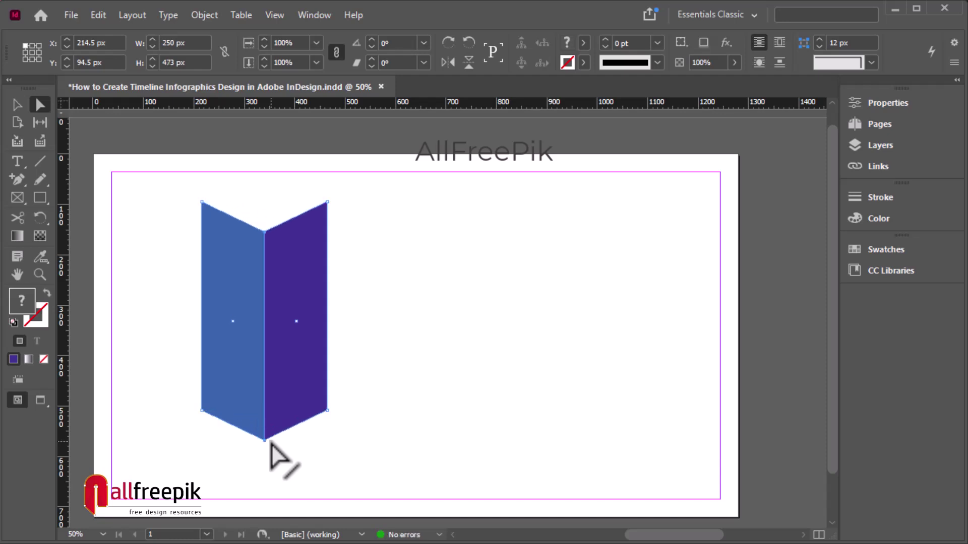
key(shift+Down)
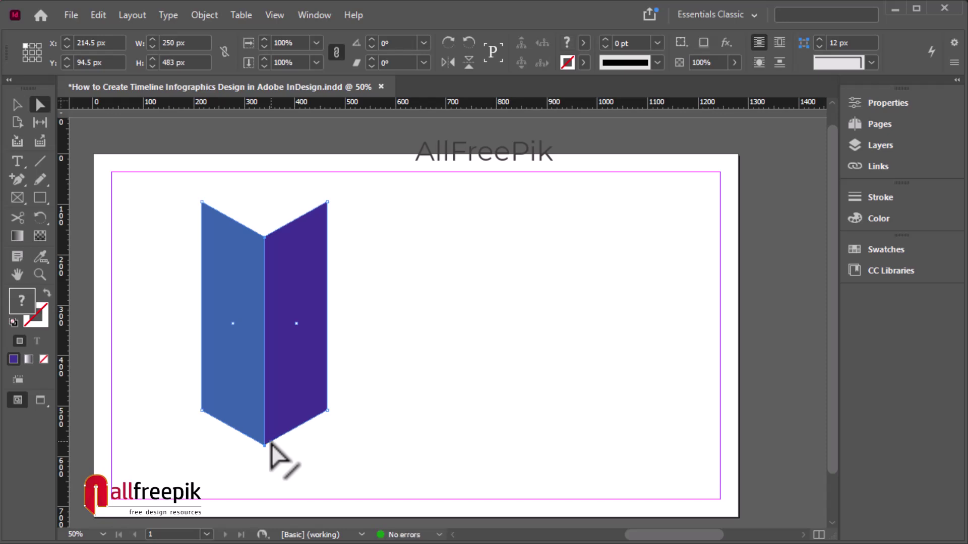
Duplicate the folded two-panel shape to its right at about X 526 px
click(15, 105)
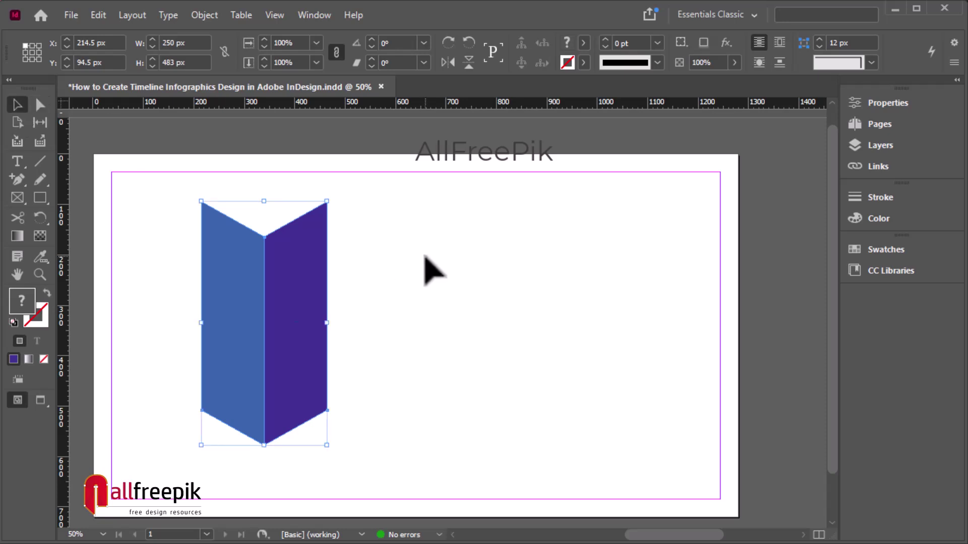
click(403, 262)
click(275, 353)
drag(275, 345, 434, 348)
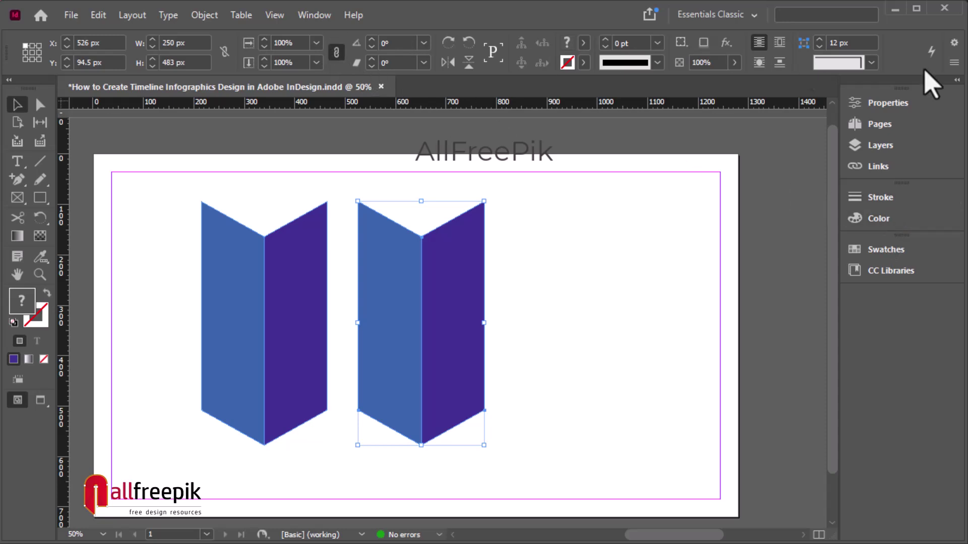
Merge the two panels of the duplicated shape into one polygon with the Pathfinder Add operation
click(895, 104)
scroll(743, 368, down, 5)
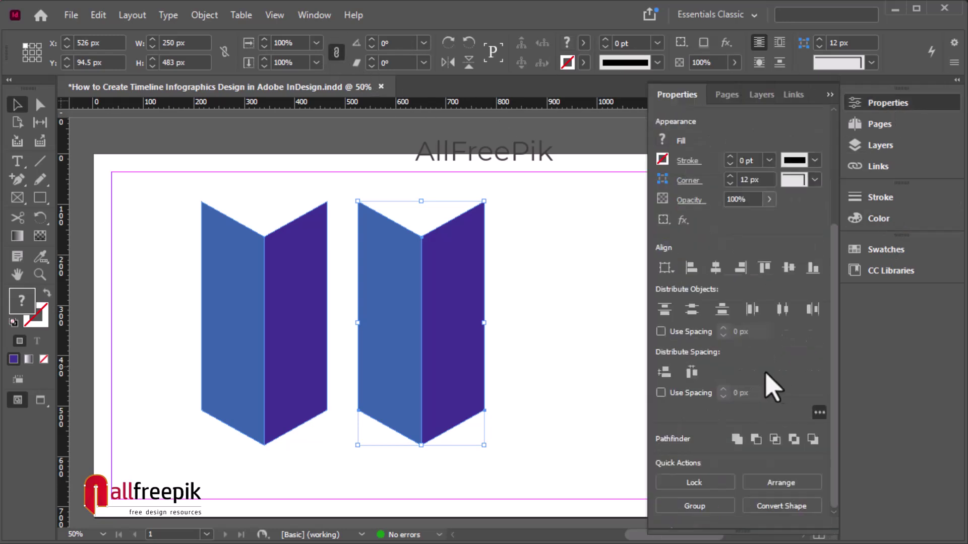
click(736, 439)
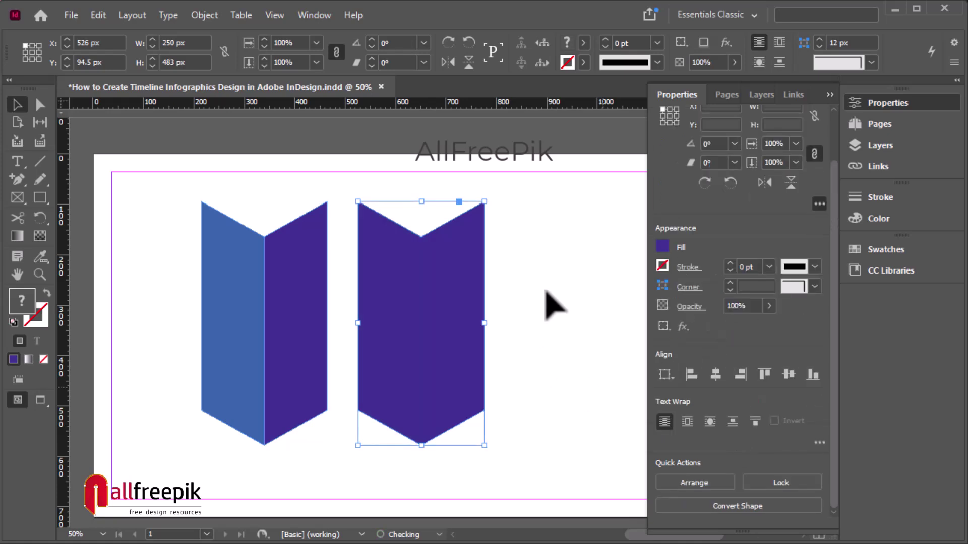
click(75, 169)
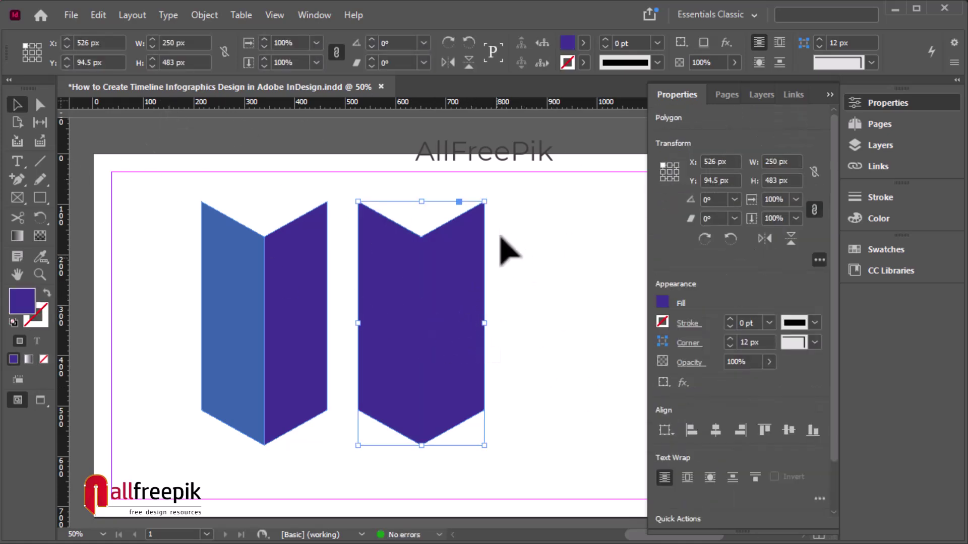
Scale the merged polygon down proportionally to about 206 × 398 px and place it over the folded shape at X 235 px
drag(483, 201, 474, 237)
drag(437, 321, 275, 322)
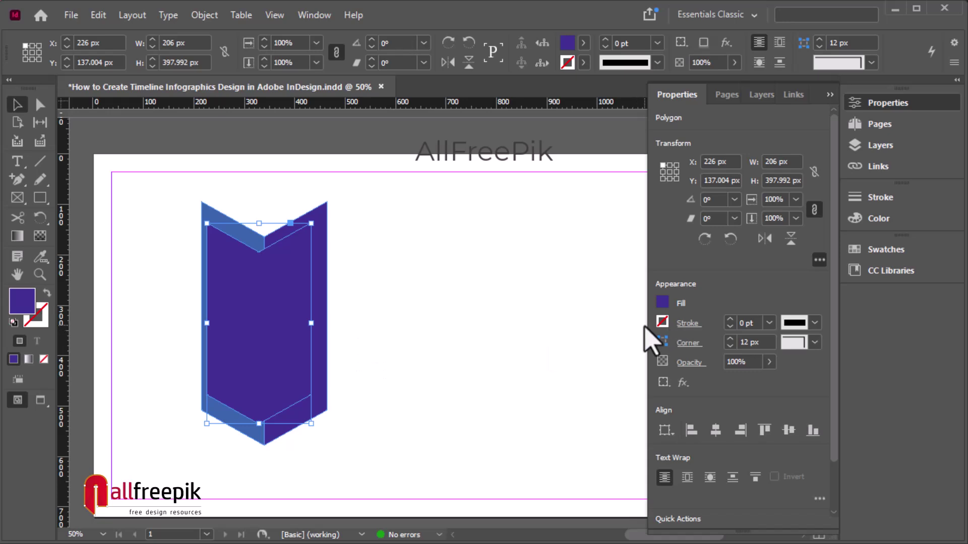
key(Right)
key(Right)
key(Right)
key(Right)
key(Right)
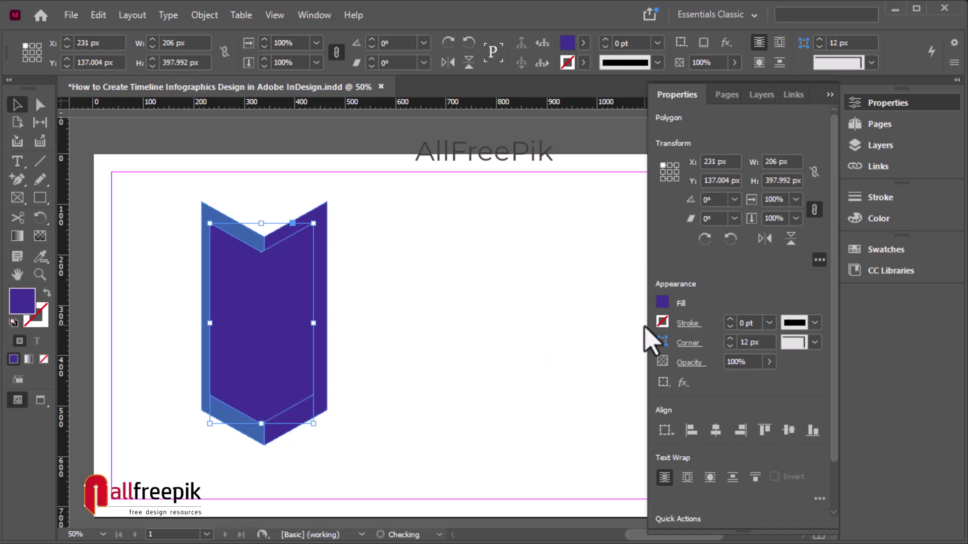
key(Right)
key(Right)
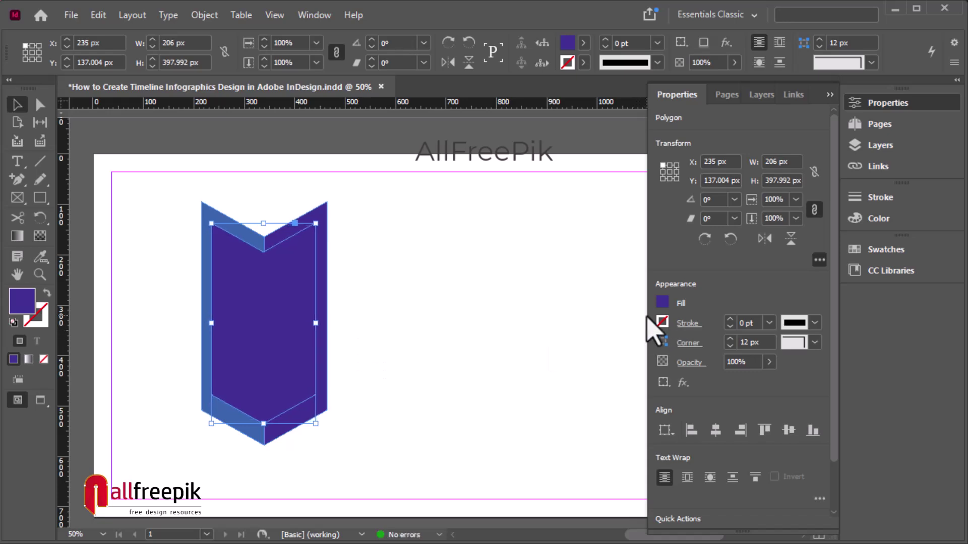
Narrow the merged polygon to about 192 px wide and move it beside the folded shape at about X 534 px
drag(317, 322, 444, 353)
click(428, 359)
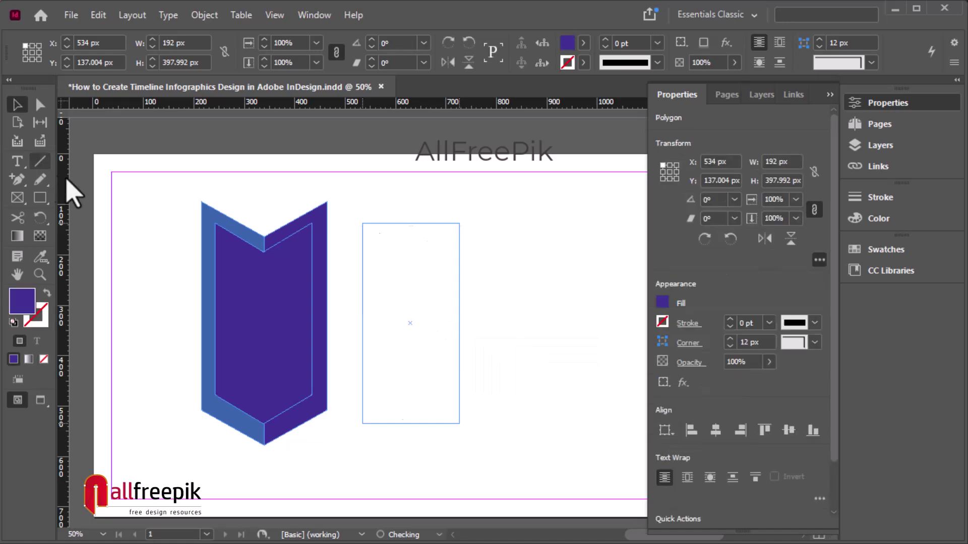
Raise the anchor point in the polygon's top notch to about Y 106 px, forming a peak
click(40, 105)
click(432, 173)
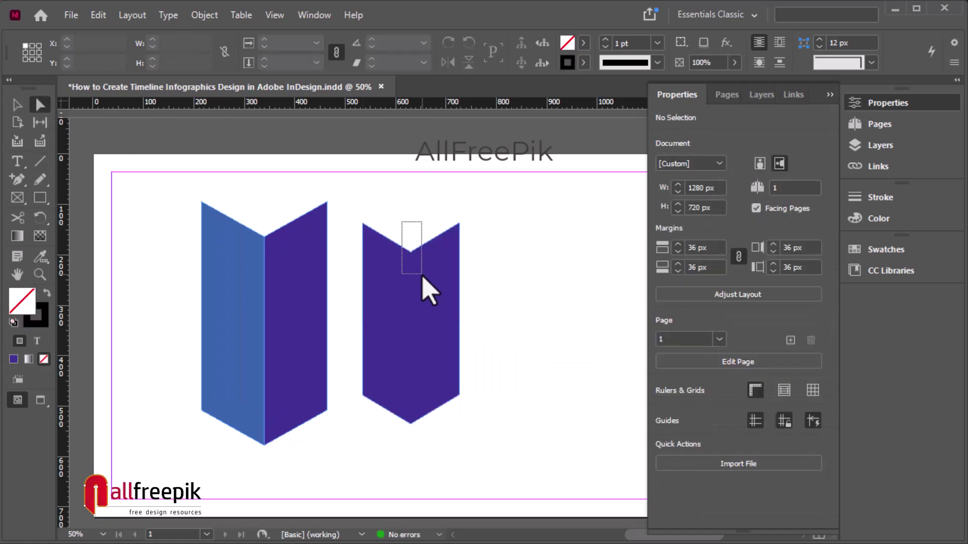
click(411, 252)
drag(411, 252, 411, 208)
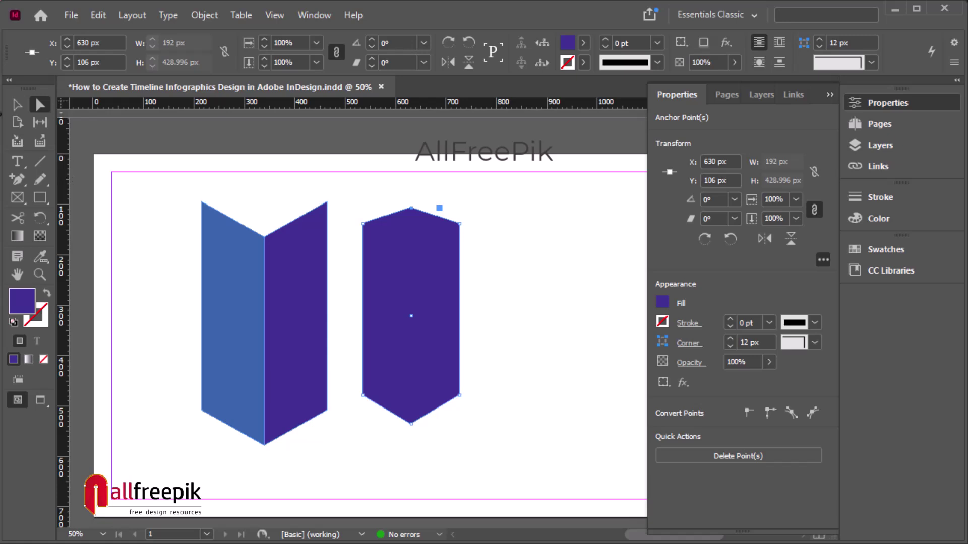
Place the peaked polygon over the folded shape at about X 243.5 px, Y 109 px and fill it with white
click(17, 104)
drag(395, 292, 268, 273)
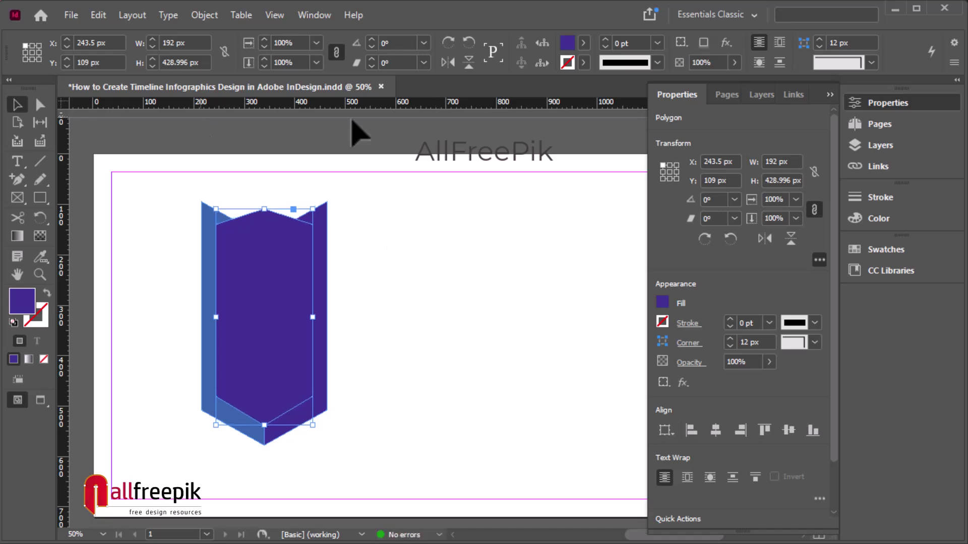
click(661, 303)
click(533, 171)
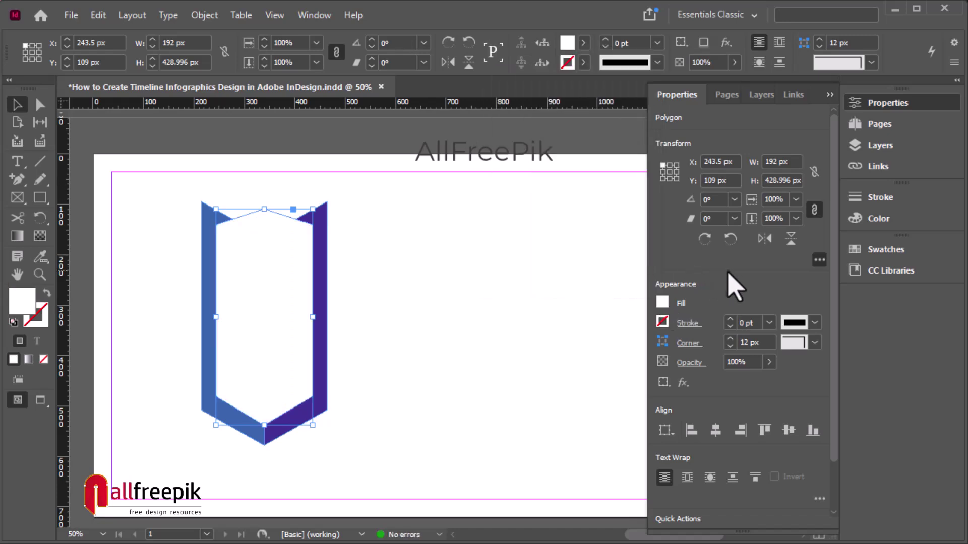
Apply a drop shadow to the white polygon with 50% opacity and X and Y offsets of 5 px
click(205, 16)
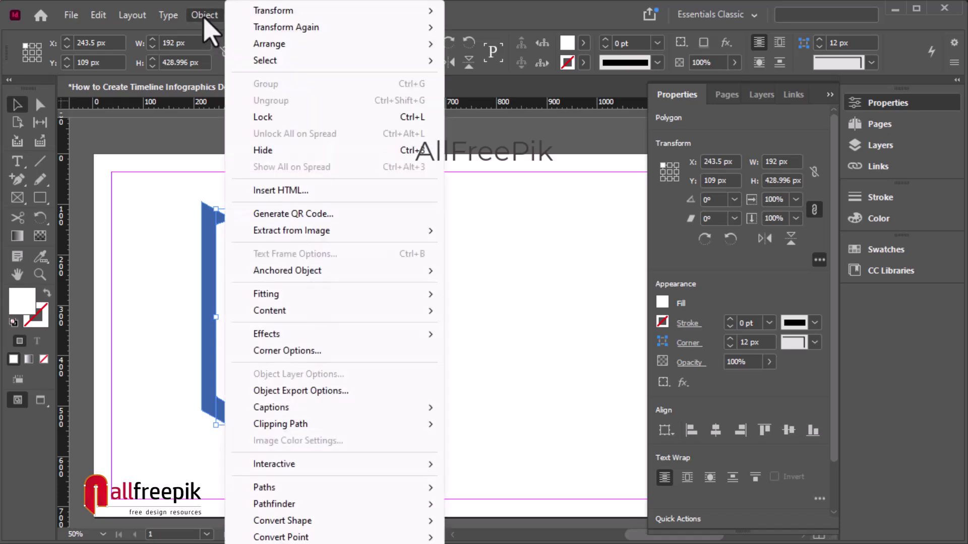
mouse_move(313, 334)
click(498, 360)
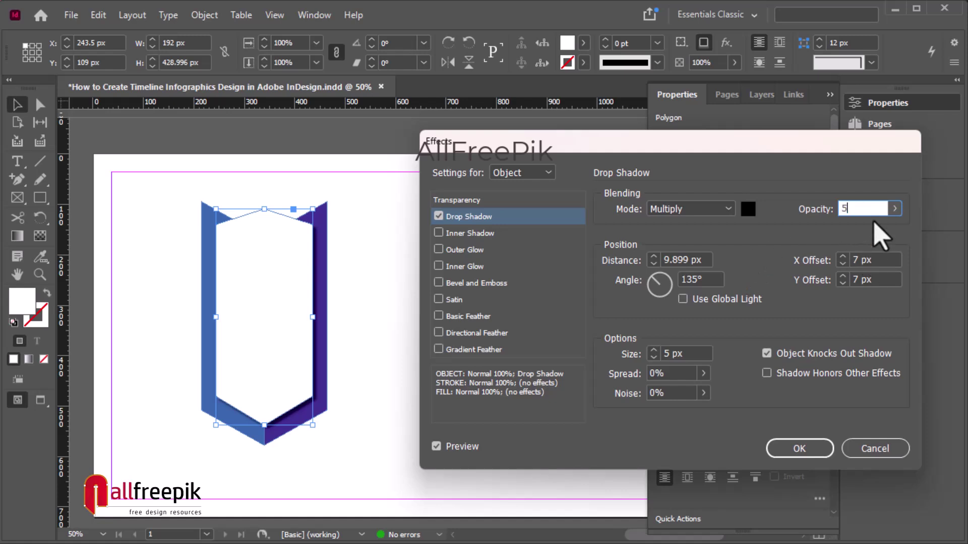
key(Tab)
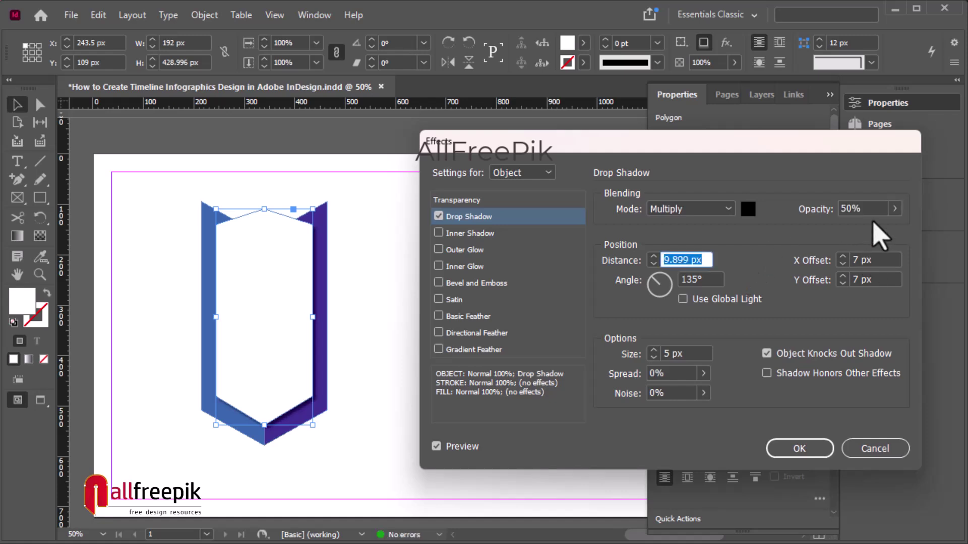
key(Tab)
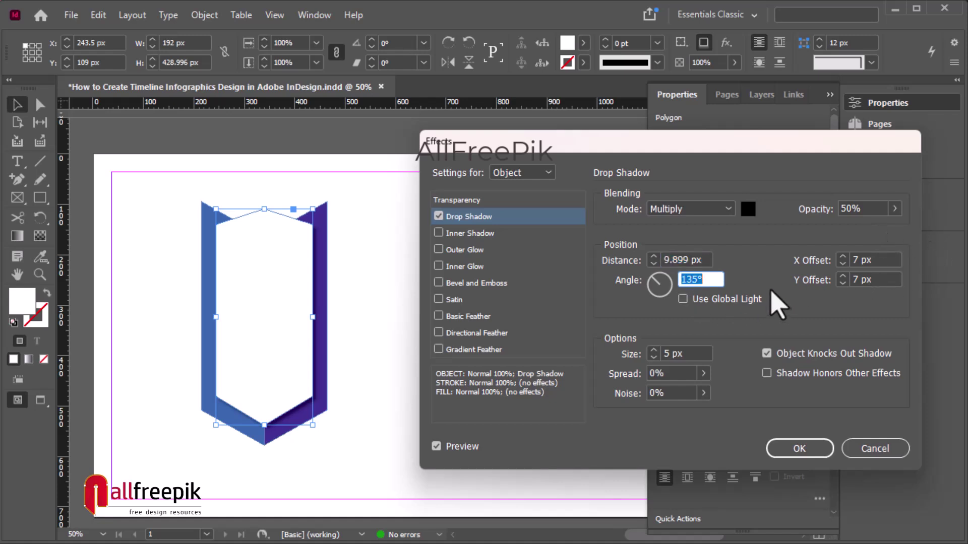
key(Tab)
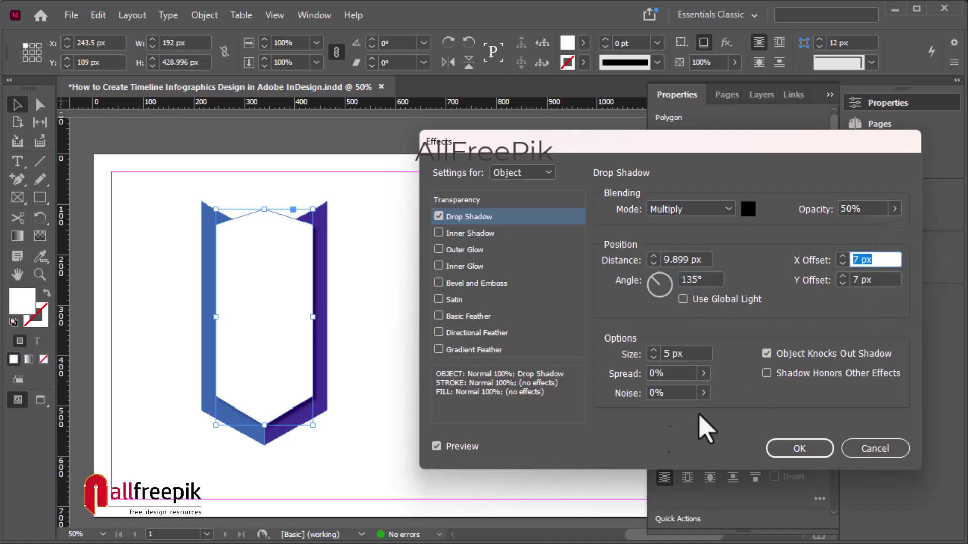
text(5)
key(Tab)
text(5)
key(Tab)
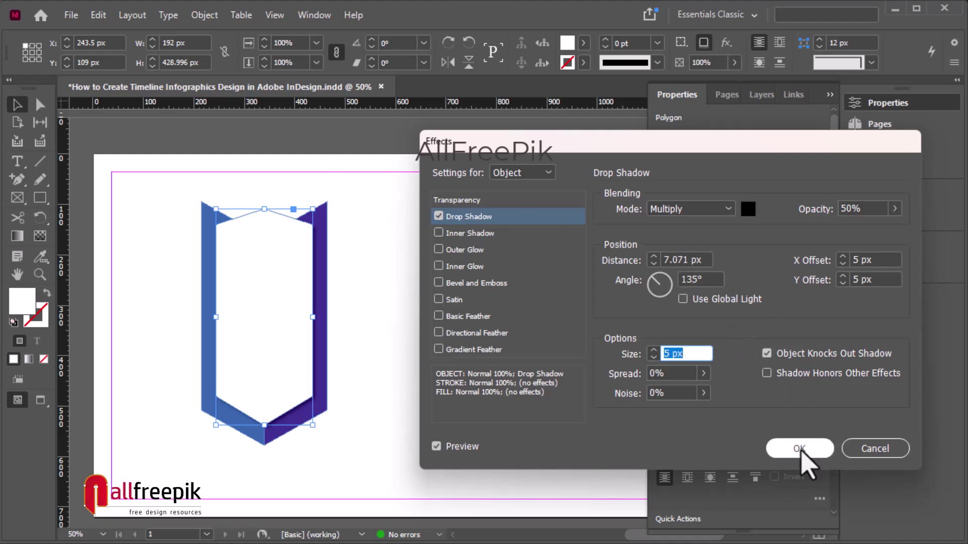
click(800, 449)
Give the white polygon a [Black] stroke with a weight of 0.5 pt
click(584, 63)
click(584, 62)
click(584, 63)
click(482, 159)
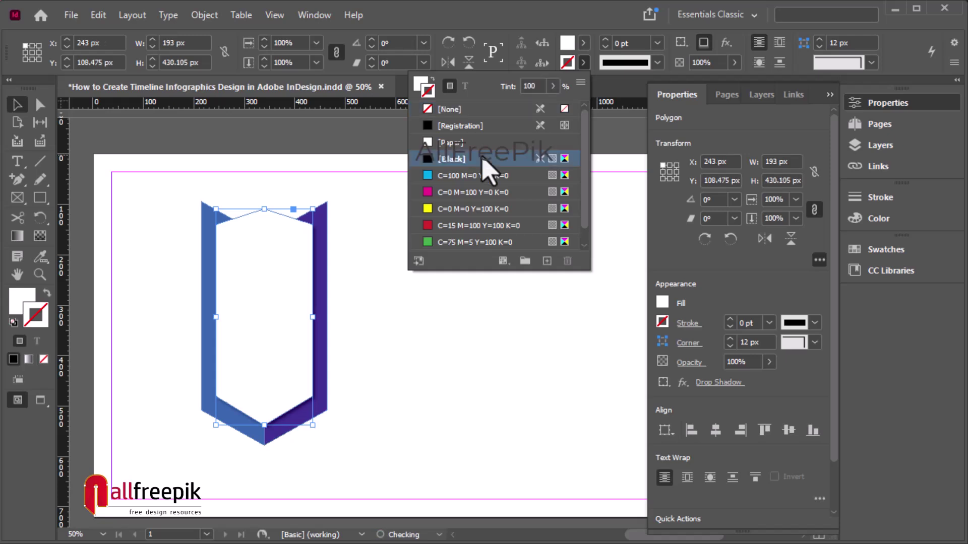
click(655, 43)
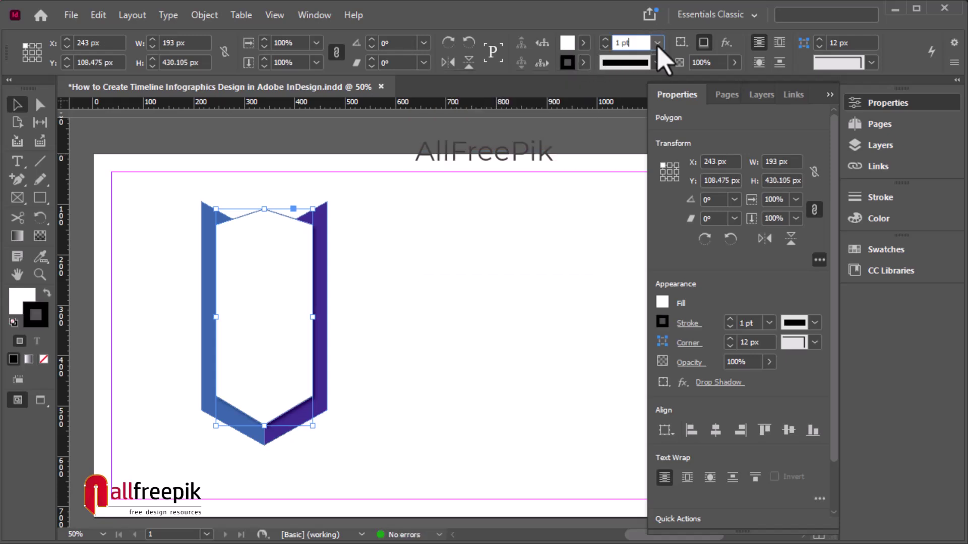
click(658, 44)
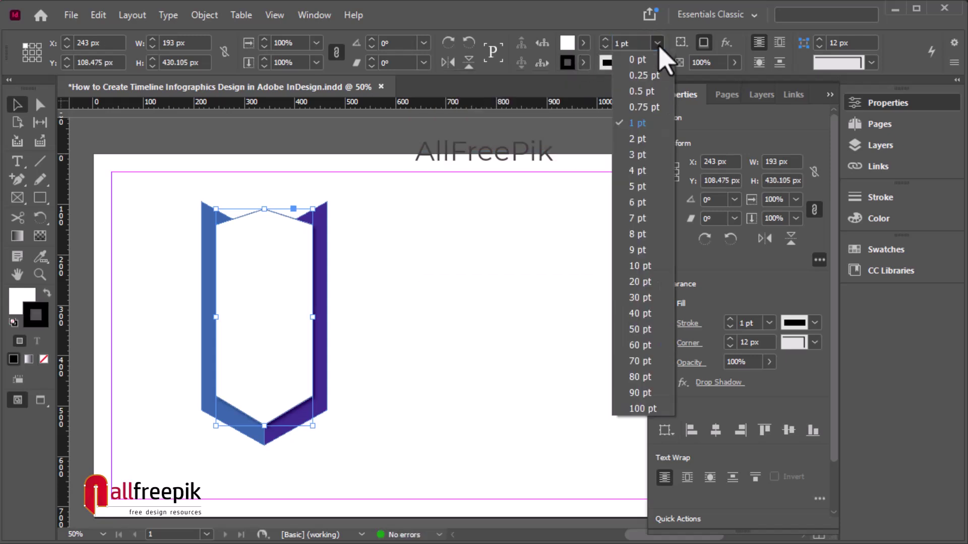
click(655, 92)
click(436, 312)
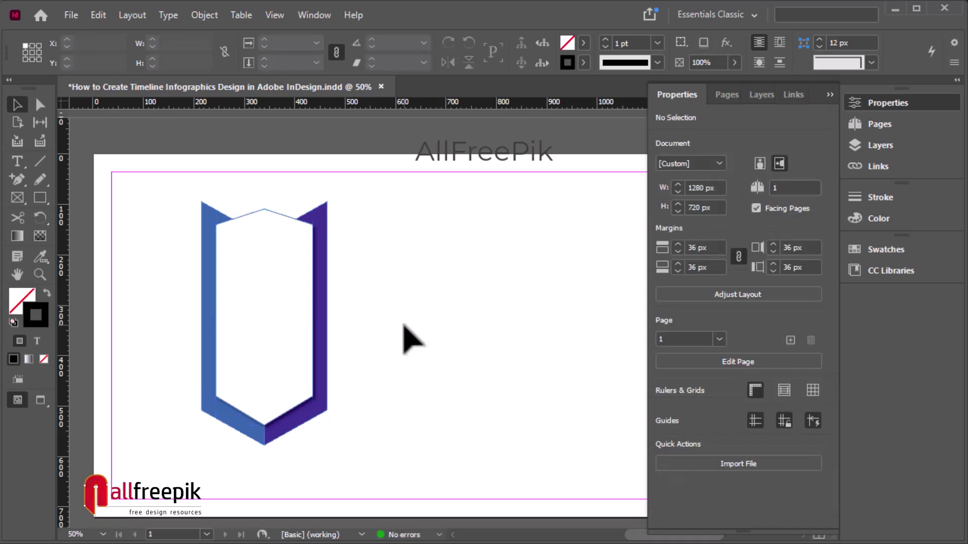
Select all three shapes of the banner and scale them down proportionally to about 207 × 400 px
drag(386, 475, 158, 185)
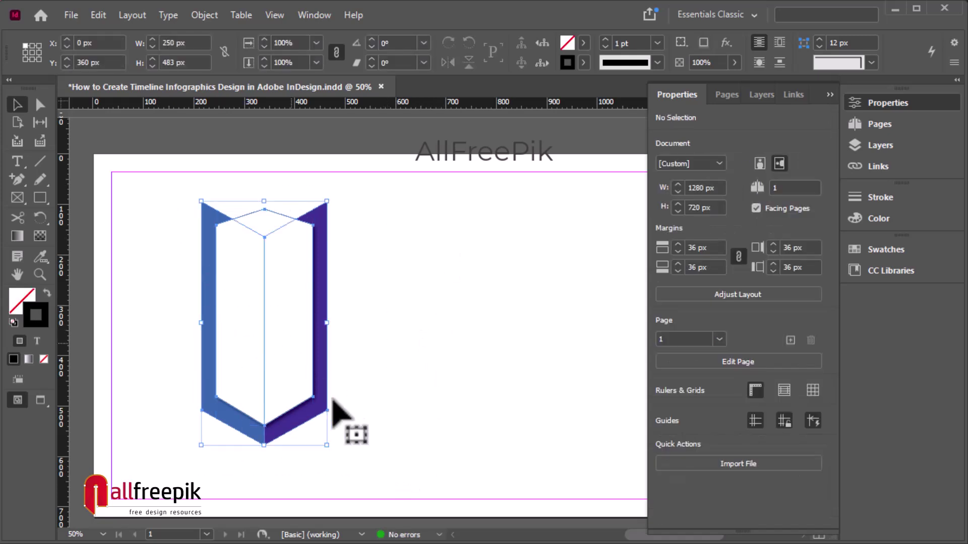
drag(326, 446, 305, 403)
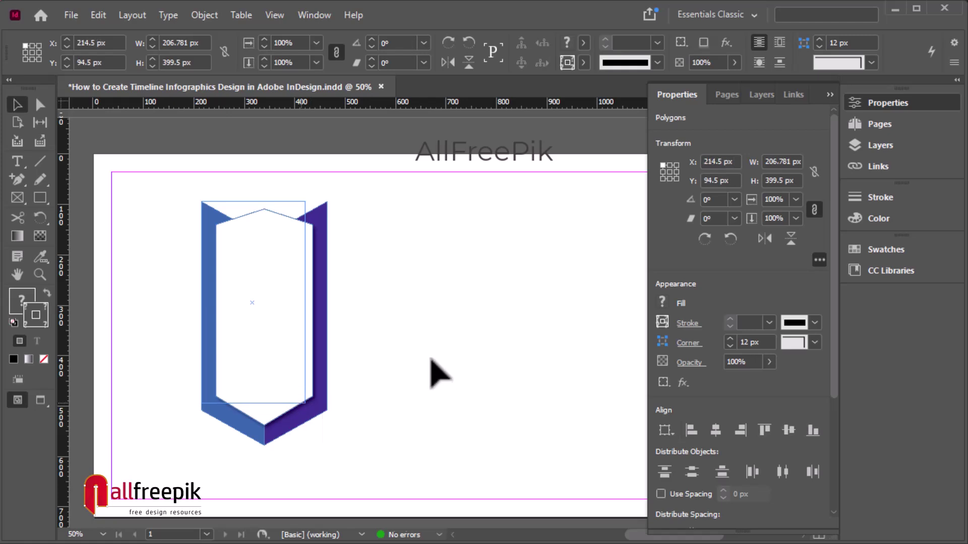
Undo the banner's scaling and move all three banner shapes up and left to about X 130 px, Y 45 px
key(ctrl+z)
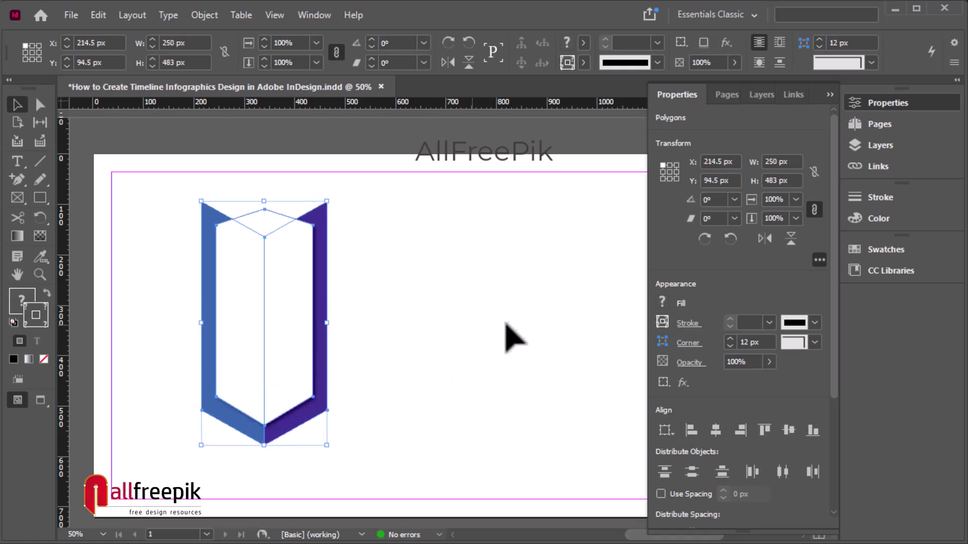
ctrl+alt+click(464, 320)
drag(343, 309, 323, 309)
ctrl+click(325, 317)
drag(419, 332, 421, 307)
drag(511, 373, 356, 359)
click(346, 439)
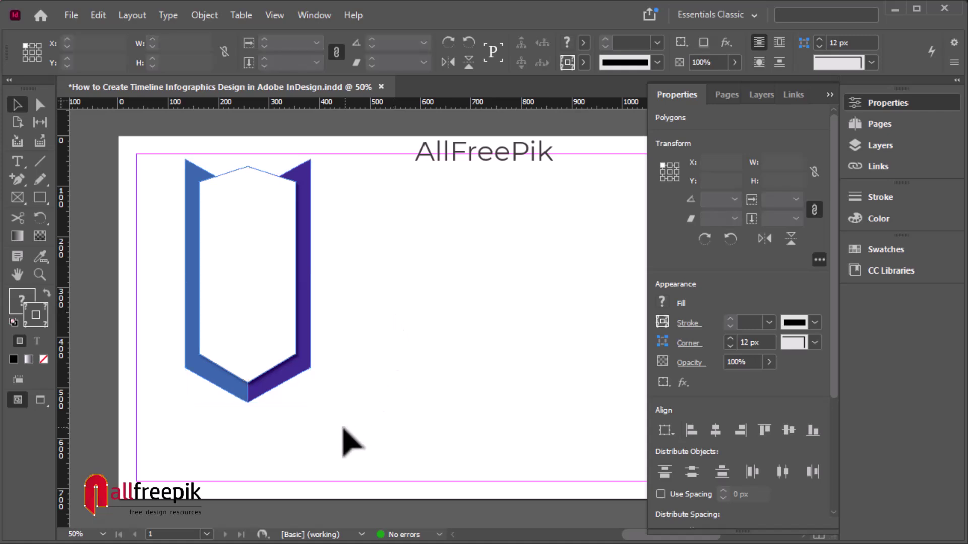
Draw an unfilled circle about 90 px across near the white polygon's top, at about X 208 px, Y 100 px
drag(345, 423, 418, 422)
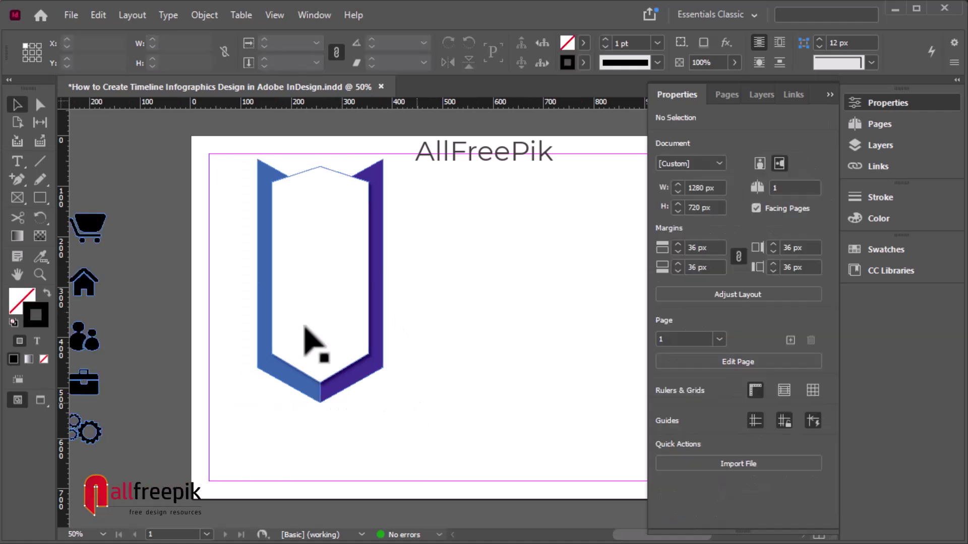
scroll(195, 281, left, 3)
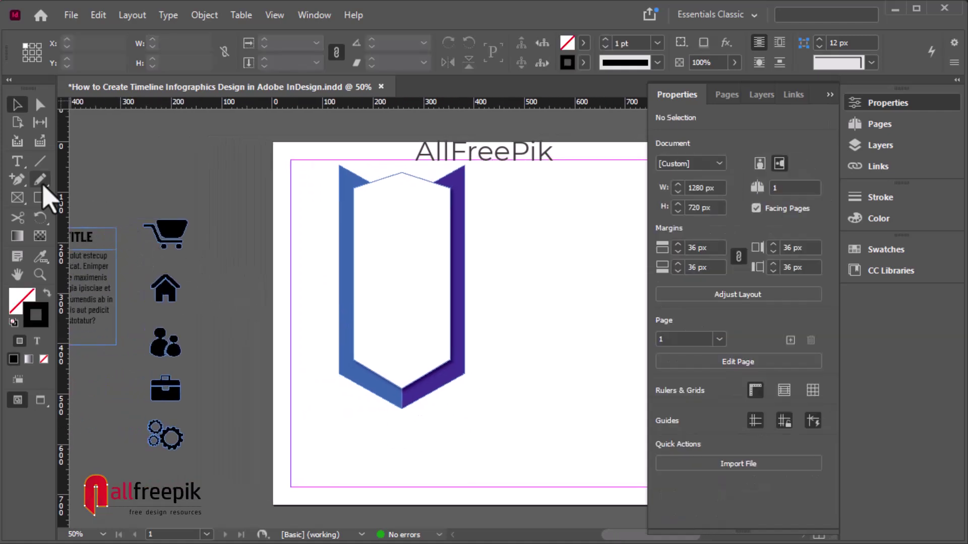
drag(44, 205, 80, 229)
drag(377, 193, 436, 243)
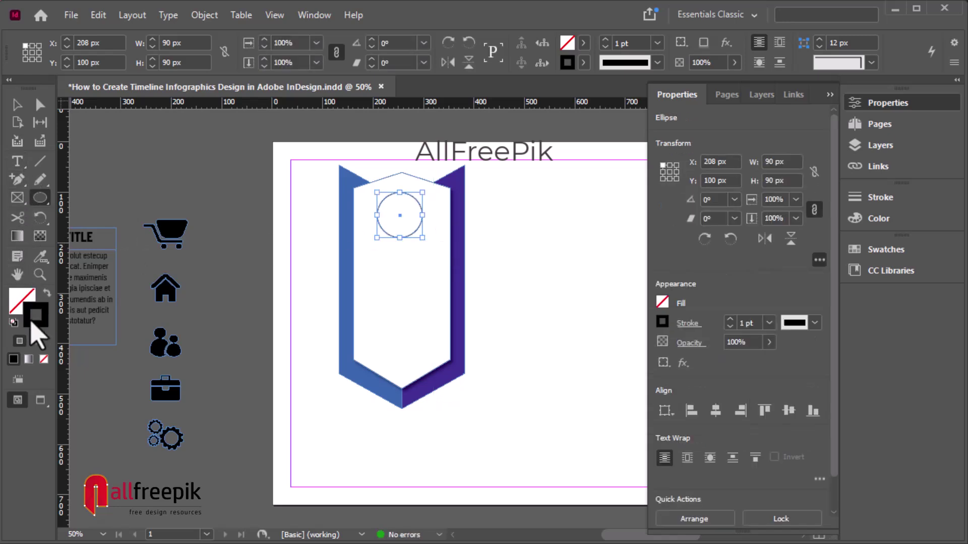
Fill the circle with the blue of the banner's left half, sampled with the Eyedropper tool
click(40, 257)
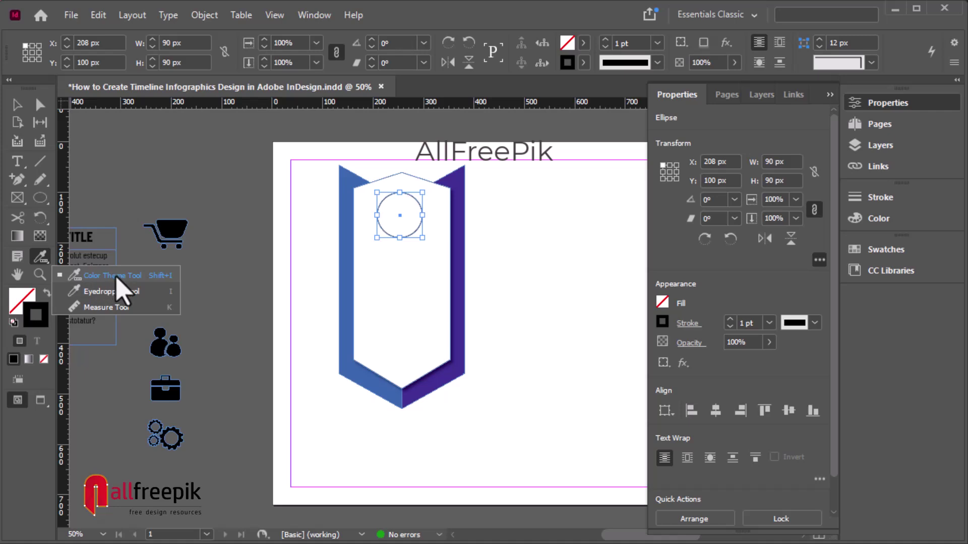
click(108, 292)
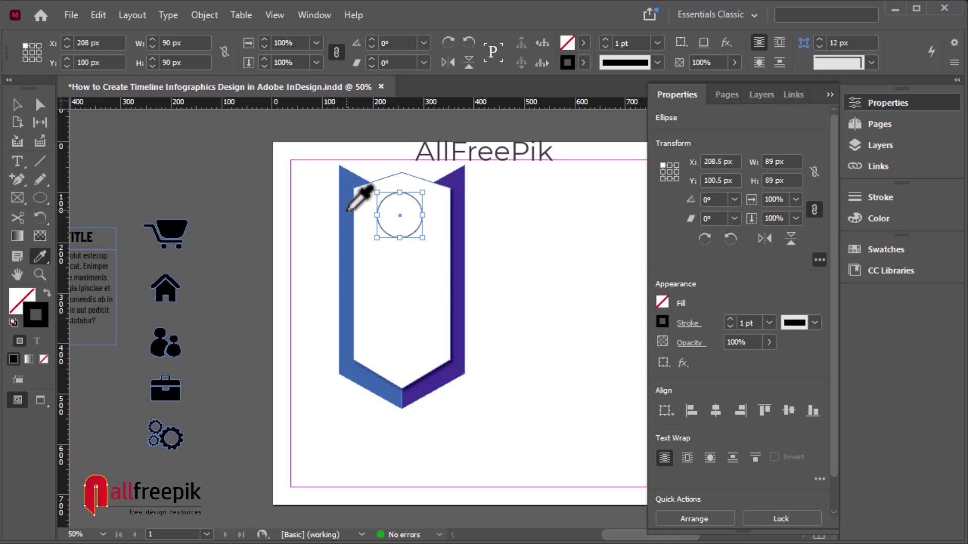
click(348, 210)
click(20, 103)
click(200, 191)
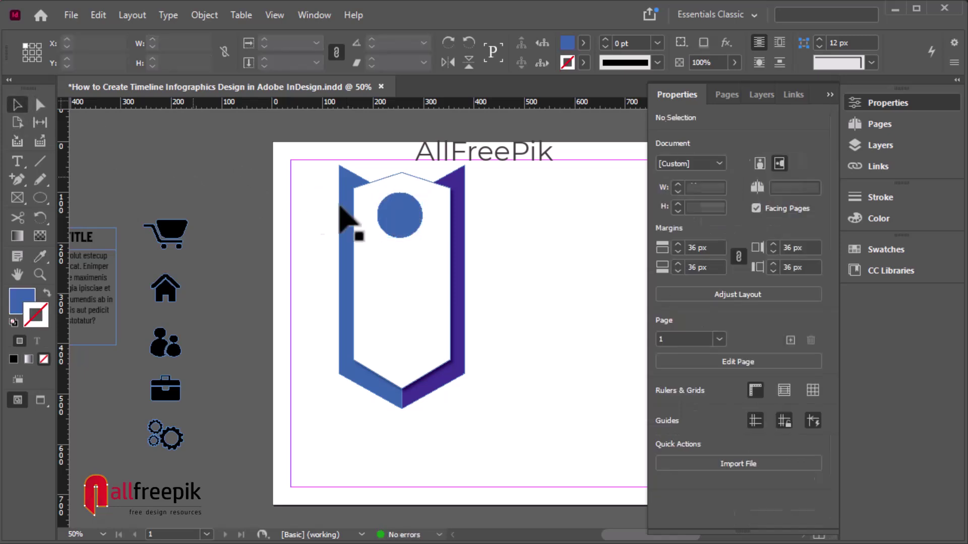
Place the shopping cart icon from the pasteboard over the blue circle and bring it to the front
drag(177, 241, 420, 231)
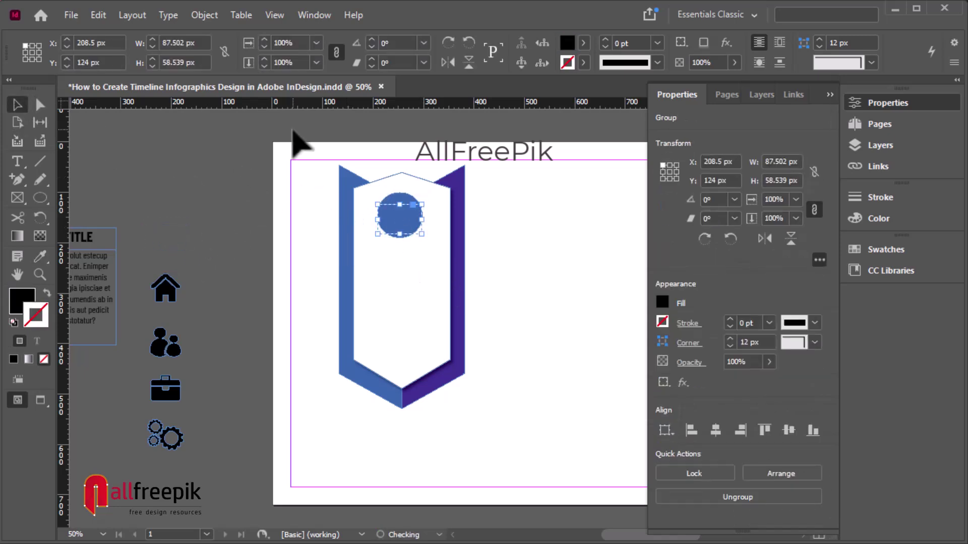
click(209, 20)
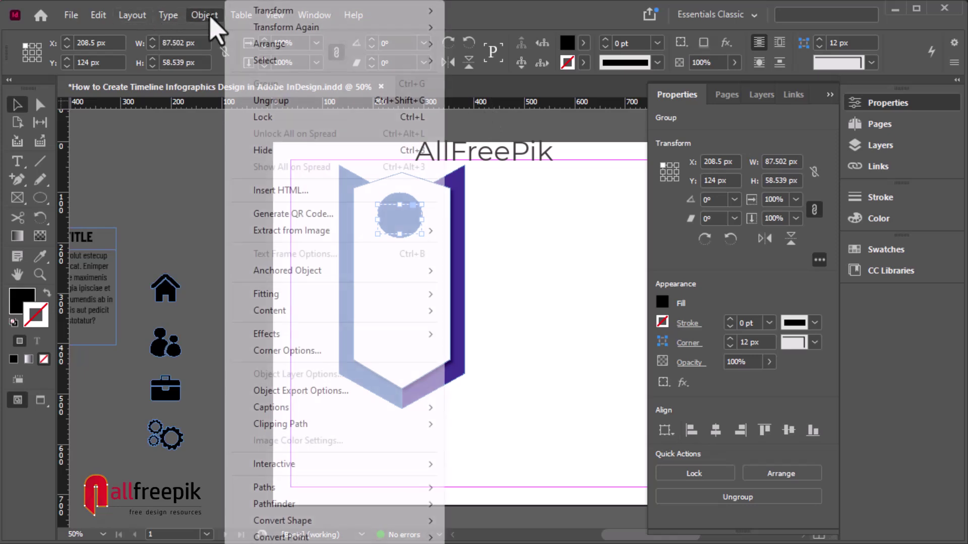
mouse_move(267, 43)
click(474, 43)
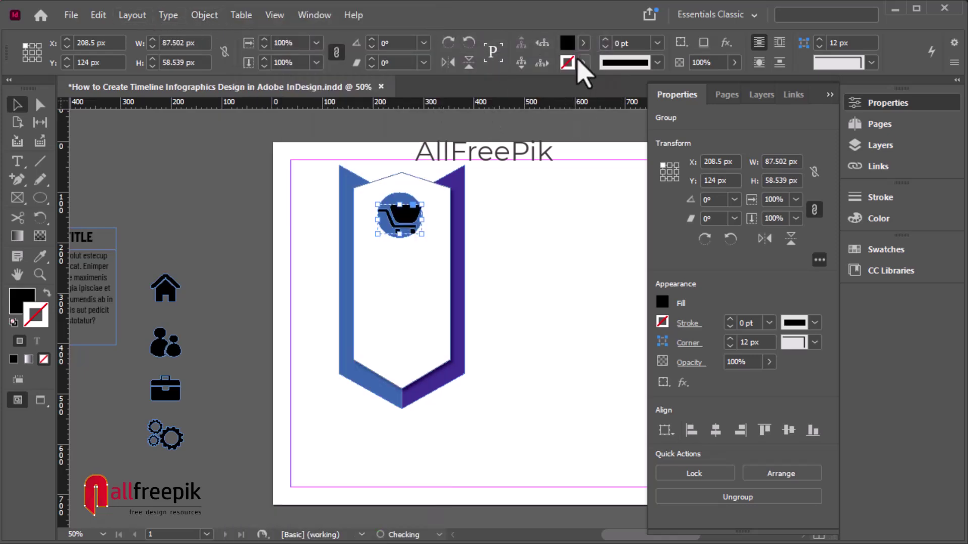
Fill the shopping cart icon with the [Paper] swatch
click(584, 44)
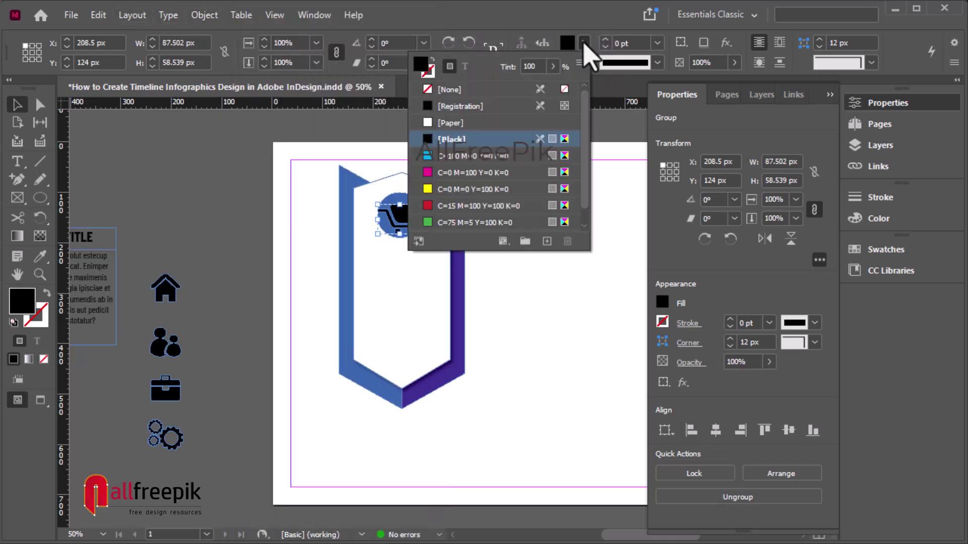
click(450, 123)
click(558, 353)
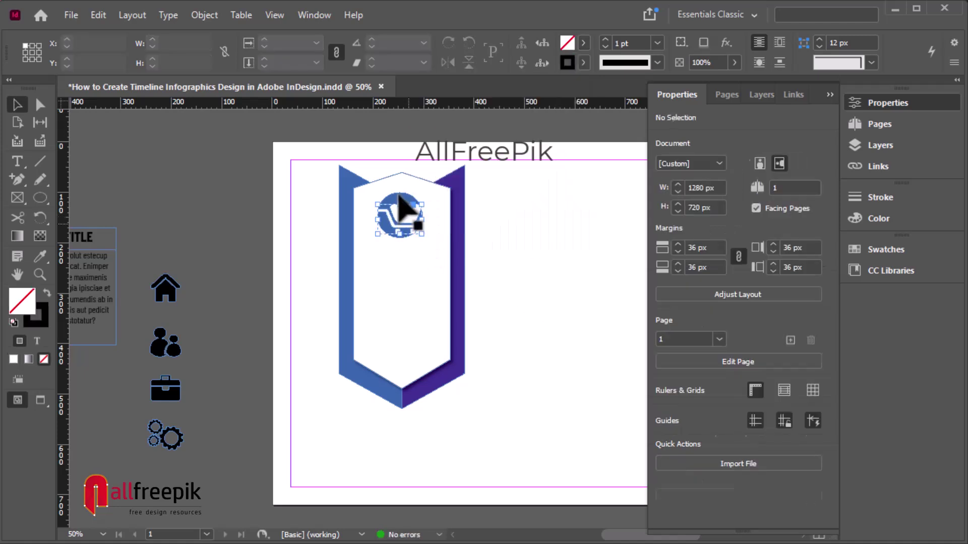
Enlarge the blue circle behind the cart icon to about 111 × 108 px
click(399, 201)
click(402, 208)
drag(430, 190, 429, 184)
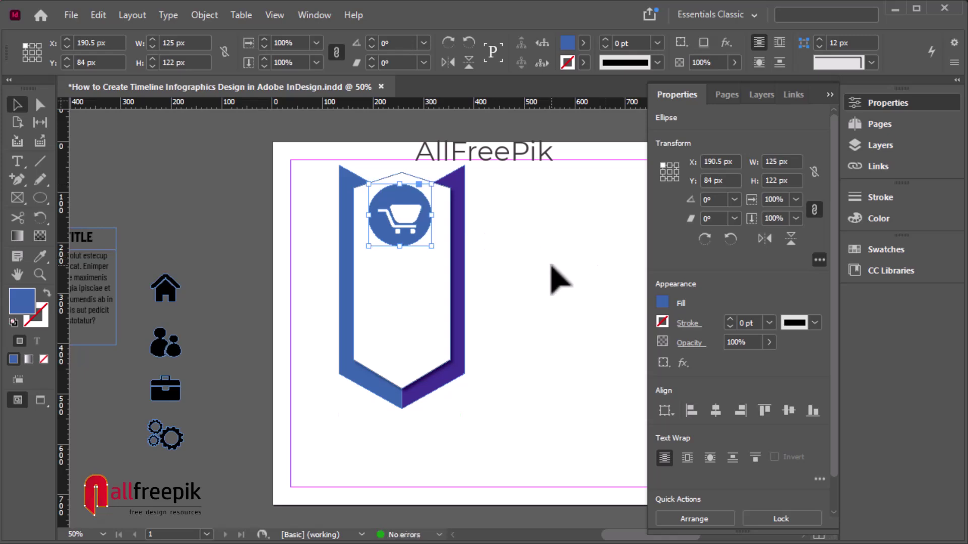
click(552, 281)
click(470, 252)
click(476, 309)
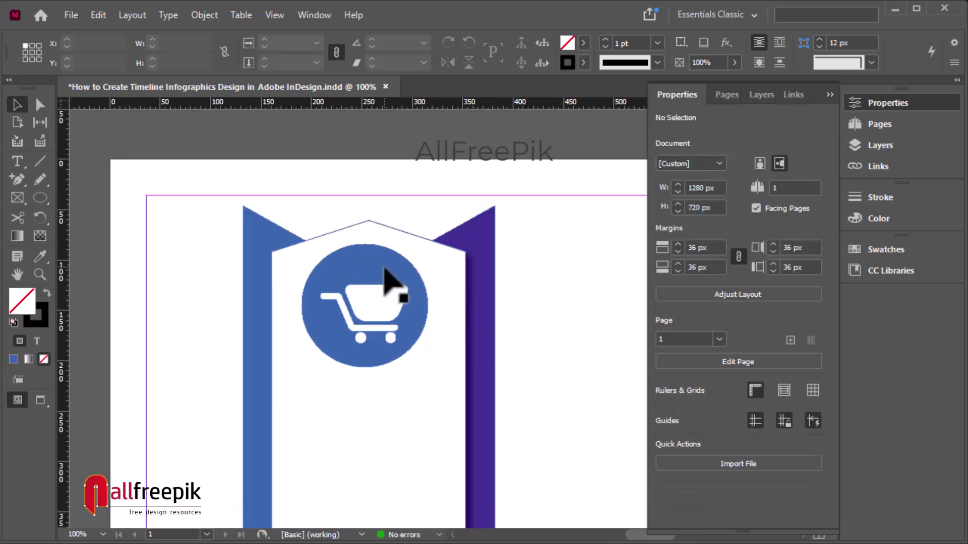
click(427, 245)
drag(428, 244, 408, 254)
Scale the cart icon down to about 85 × 57 px and center it within the blue circle
key(ctrl+shift+a)
click(396, 324)
drag(410, 346, 404, 339)
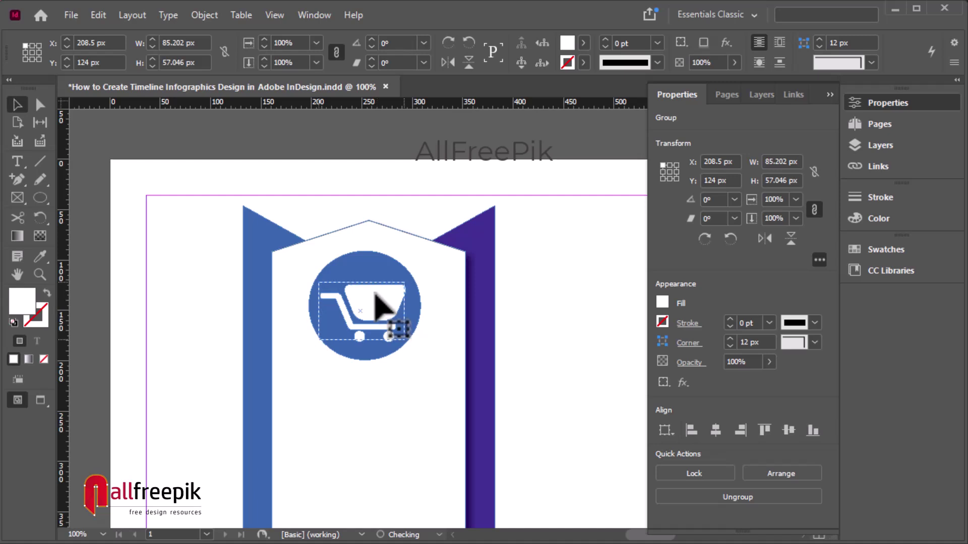
key(ctrl+alt+bracketleft)
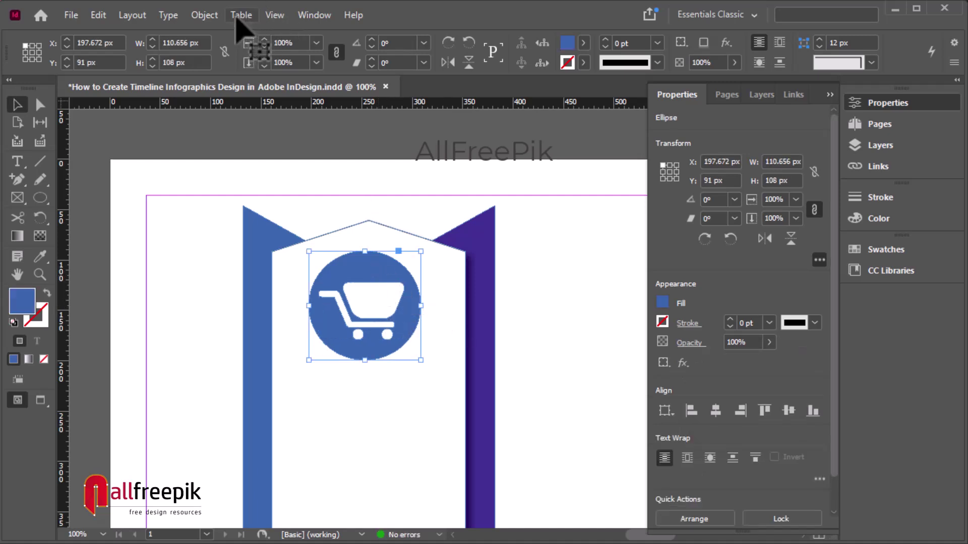
click(203, 15)
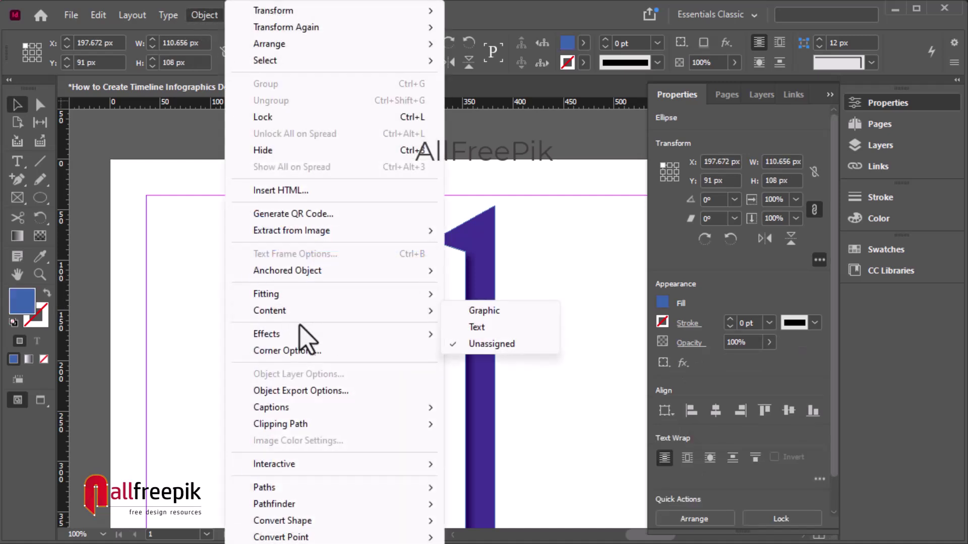
mouse_move(374, 332)
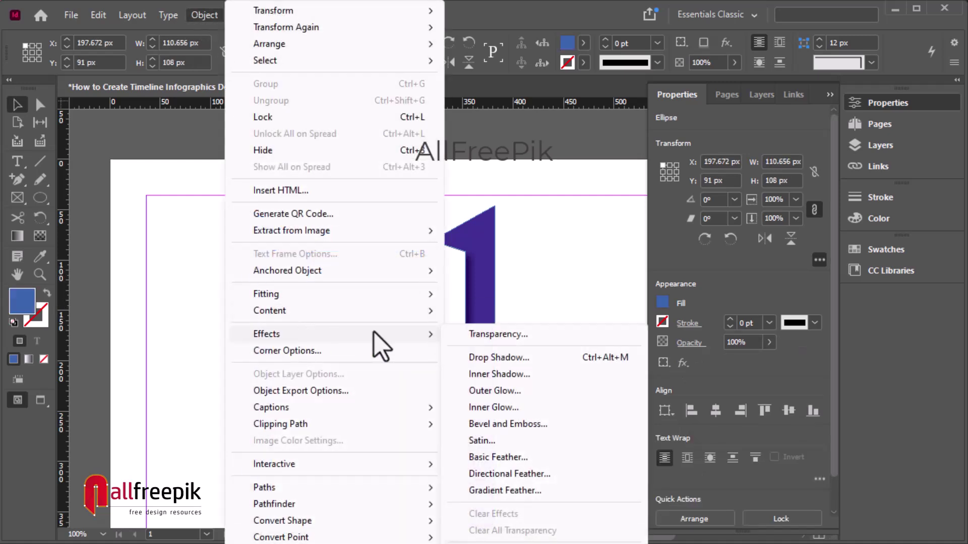
click(524, 392)
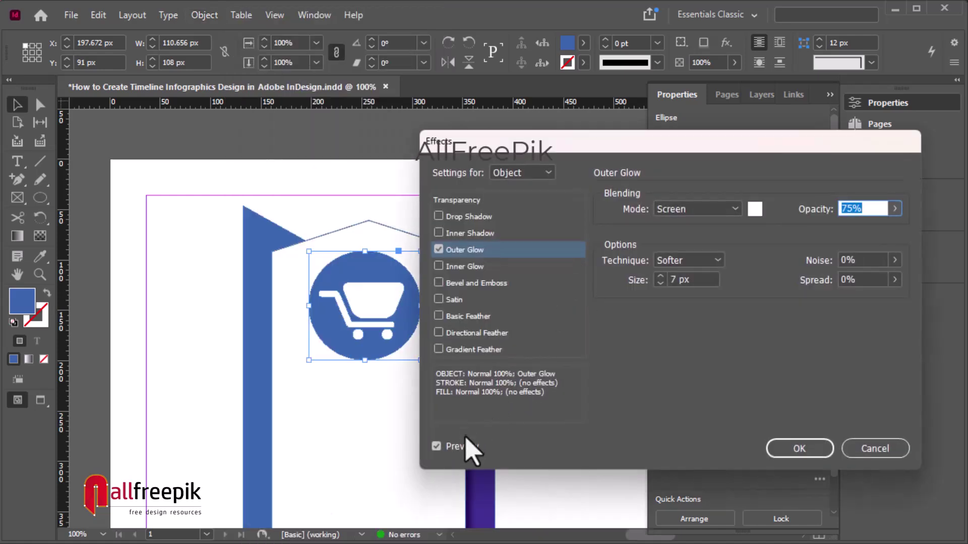
click(734, 212)
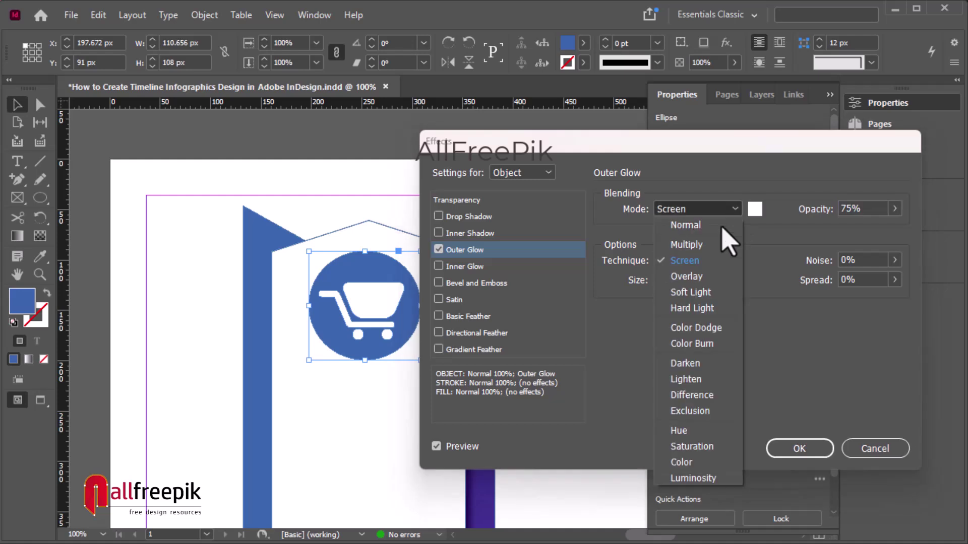
click(686, 245)
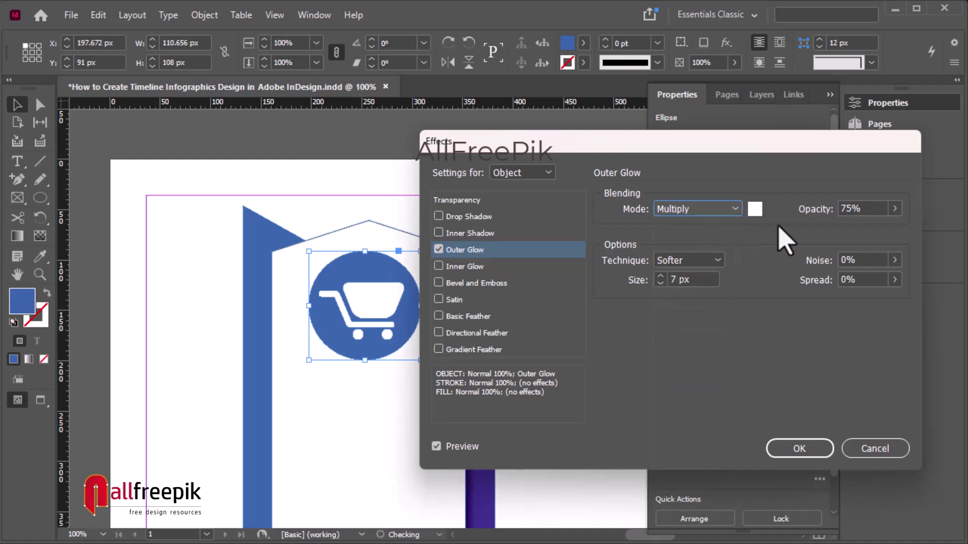
click(755, 209)
click(363, 258)
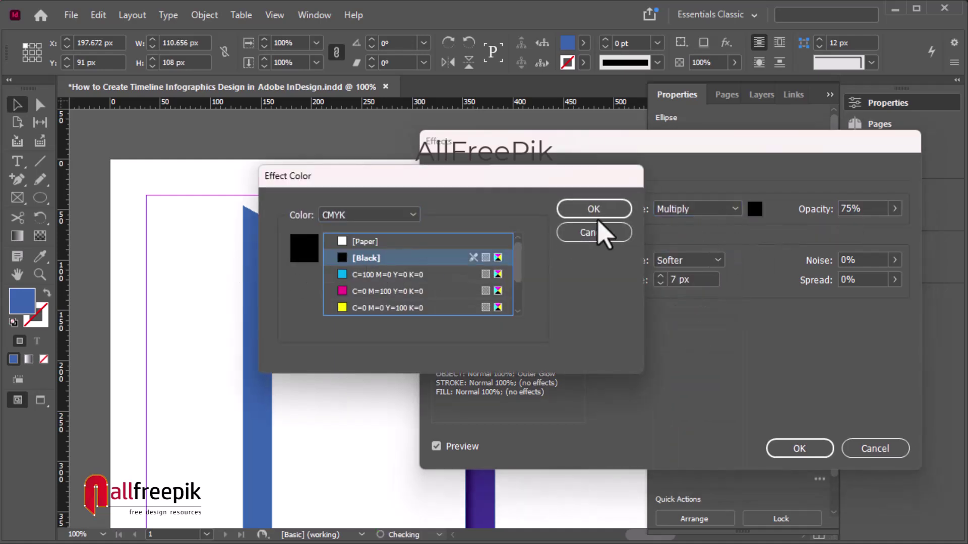
key(Return)
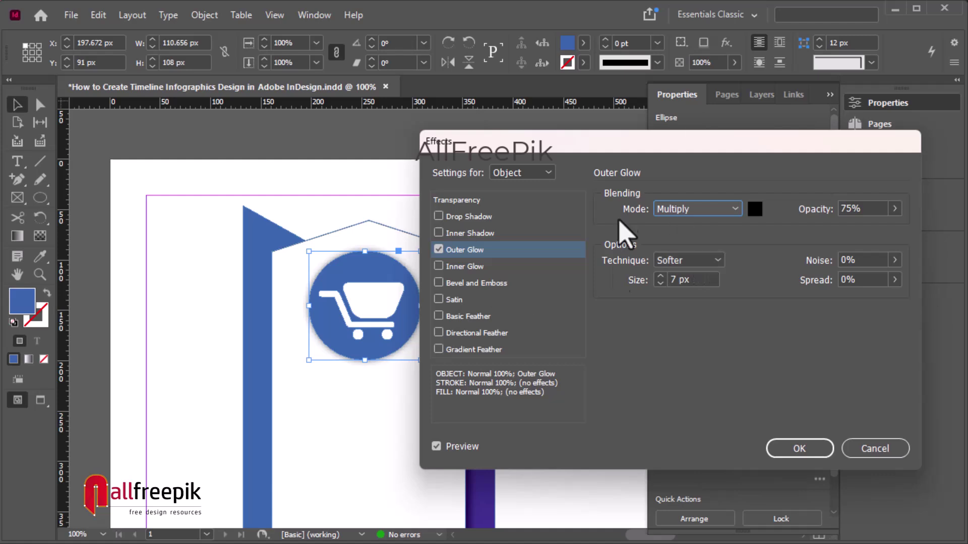
click(457, 266)
click(460, 250)
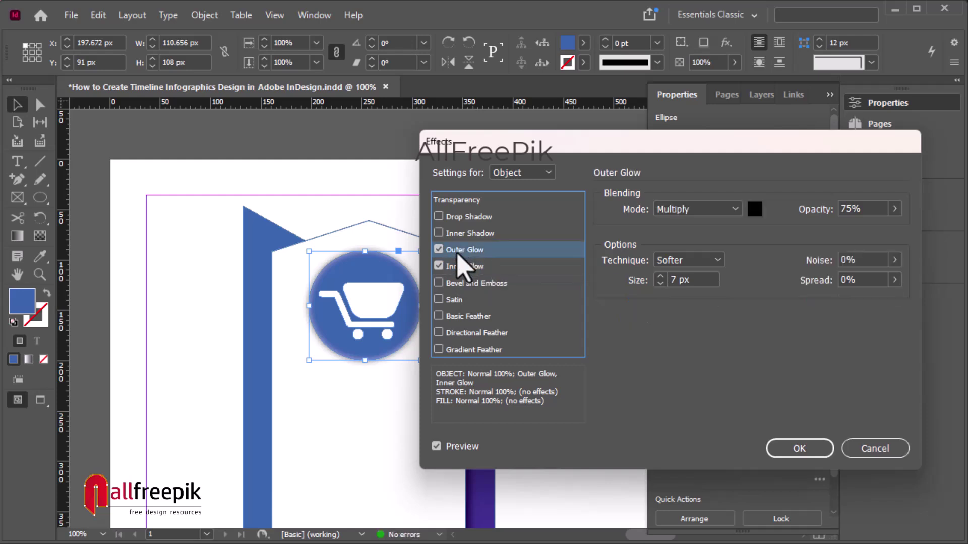
click(438, 249)
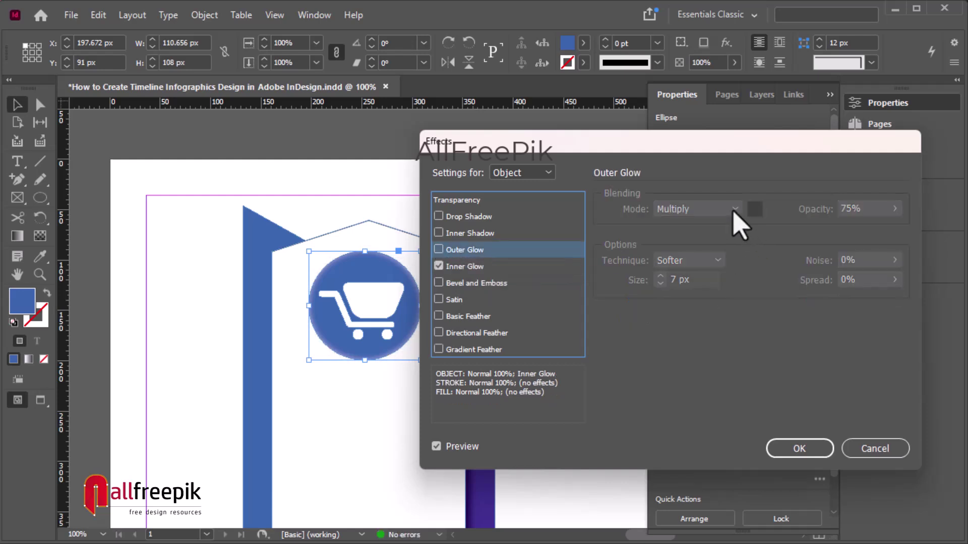
click(479, 267)
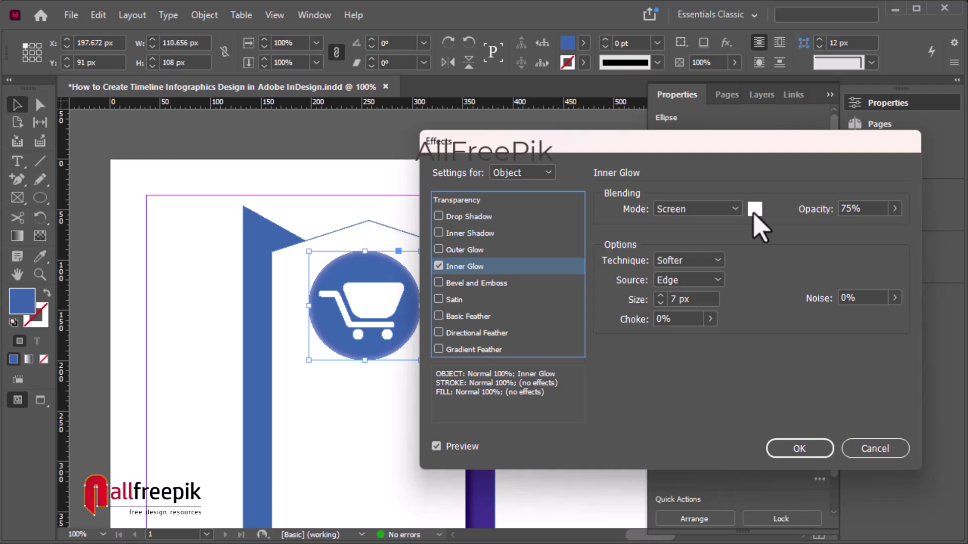
click(875, 449)
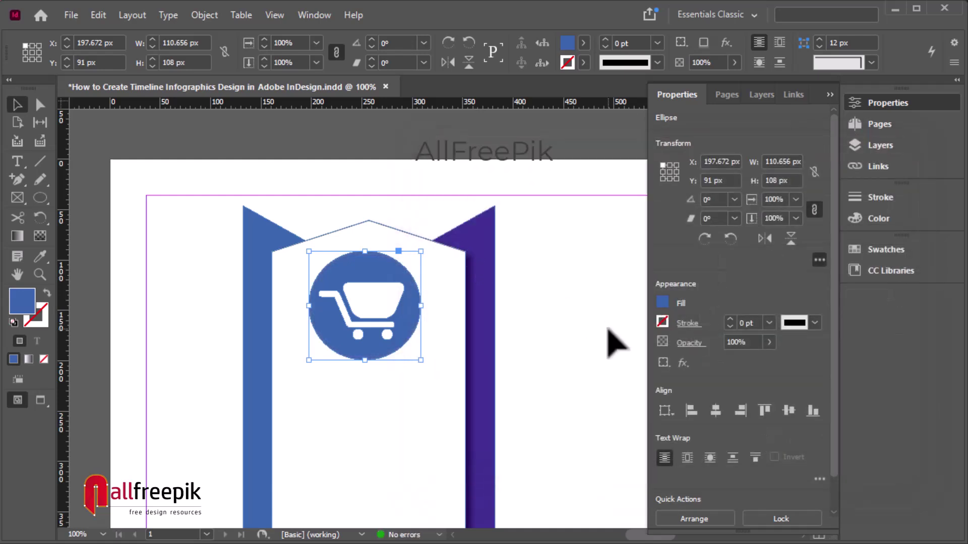
Apply an inner shadow to the blue circle with Multiply mode, 75% opacity, 7 px distance, 120° angle and 7 px size
click(561, 346)
click(411, 292)
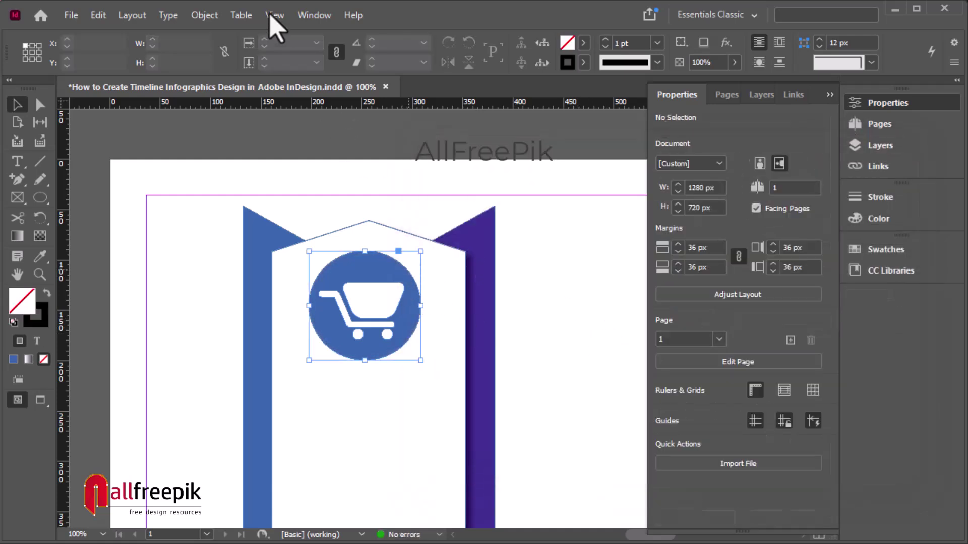
click(216, 15)
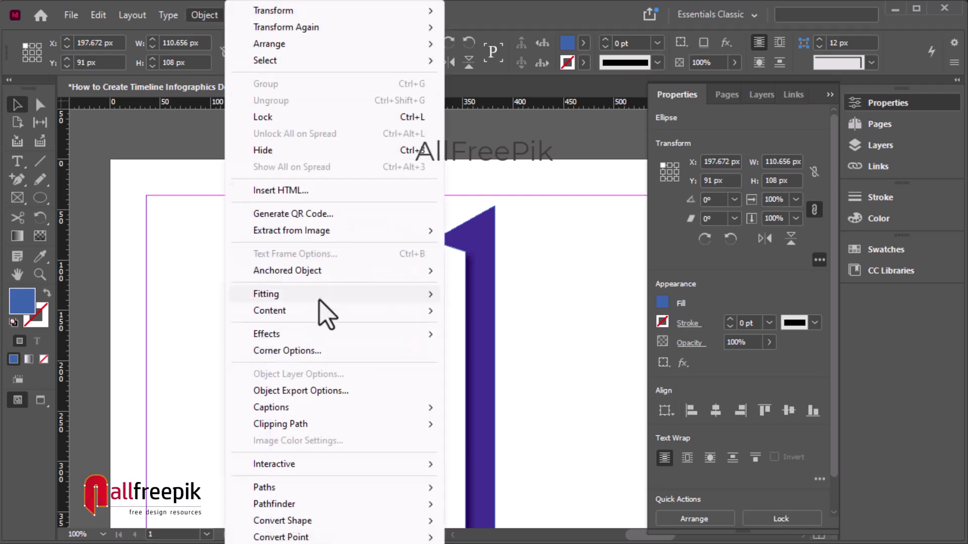
mouse_move(322, 335)
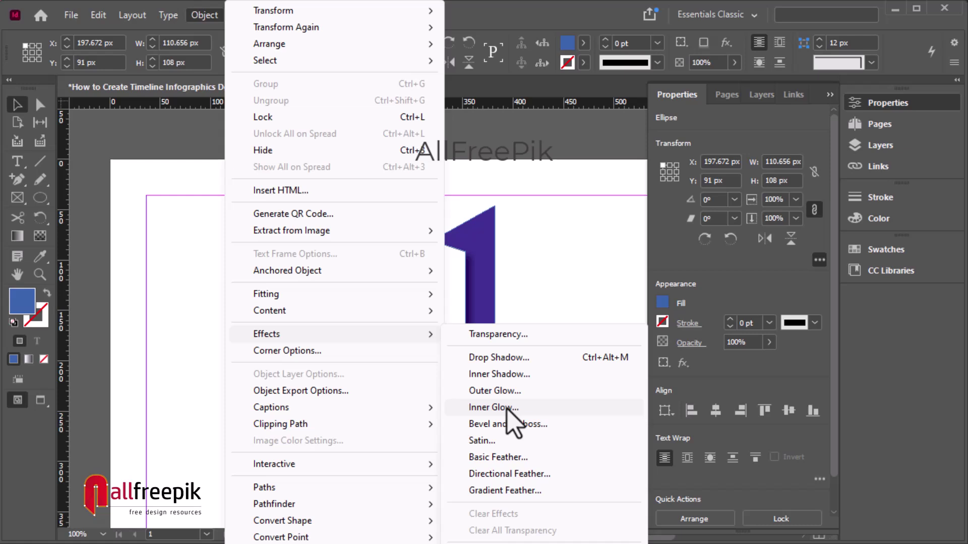
click(523, 380)
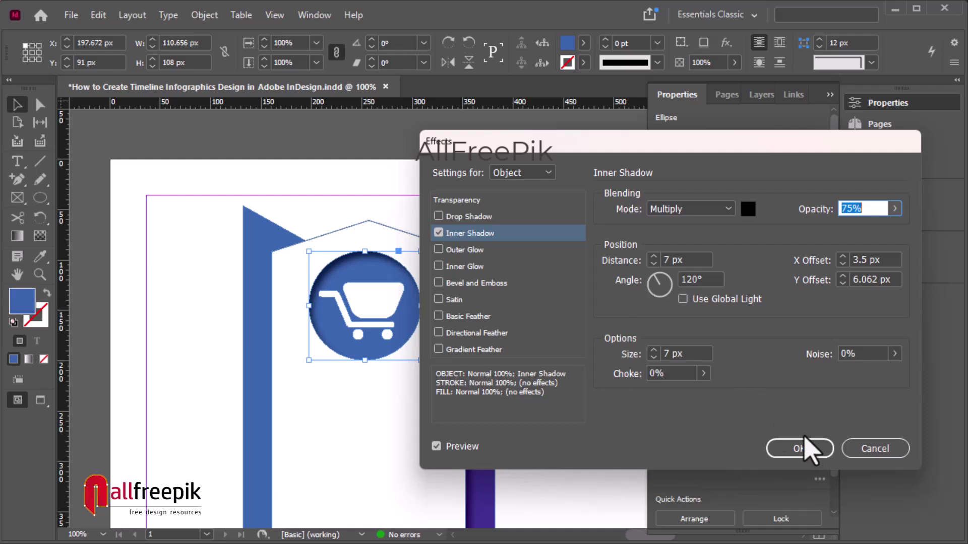
drag(622, 143, 789, 130)
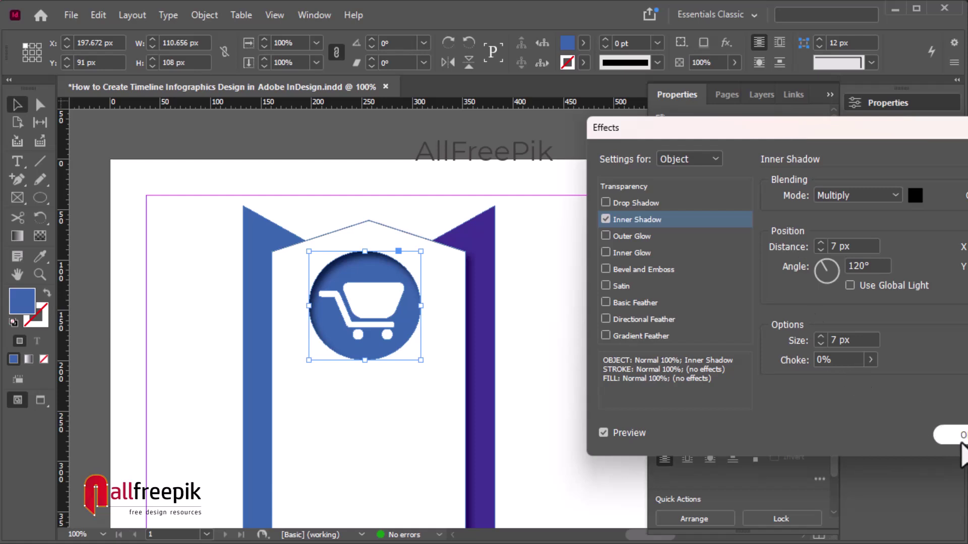
click(956, 436)
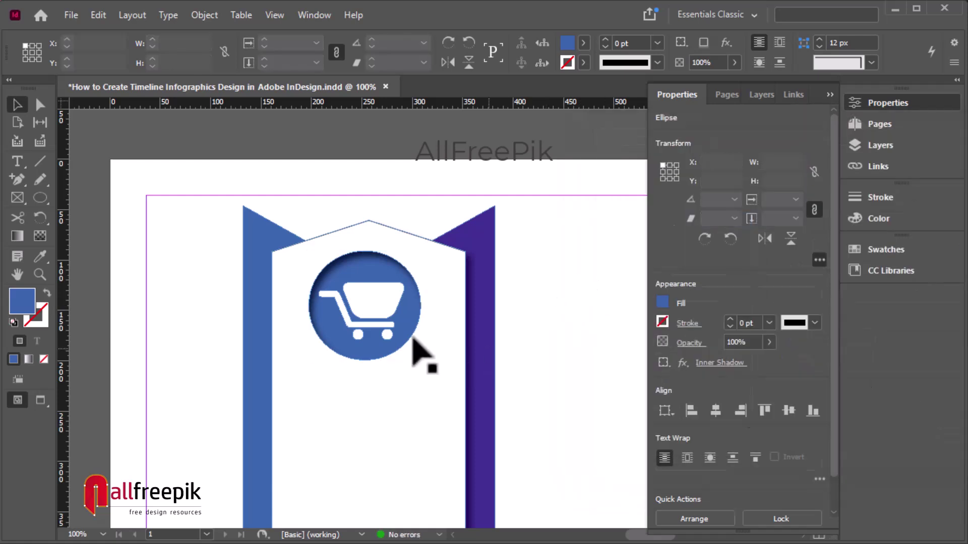
key(ctrl+shift+a)
ctrl+alt+click(375, 332)
drag(405, 435, 339, 281)
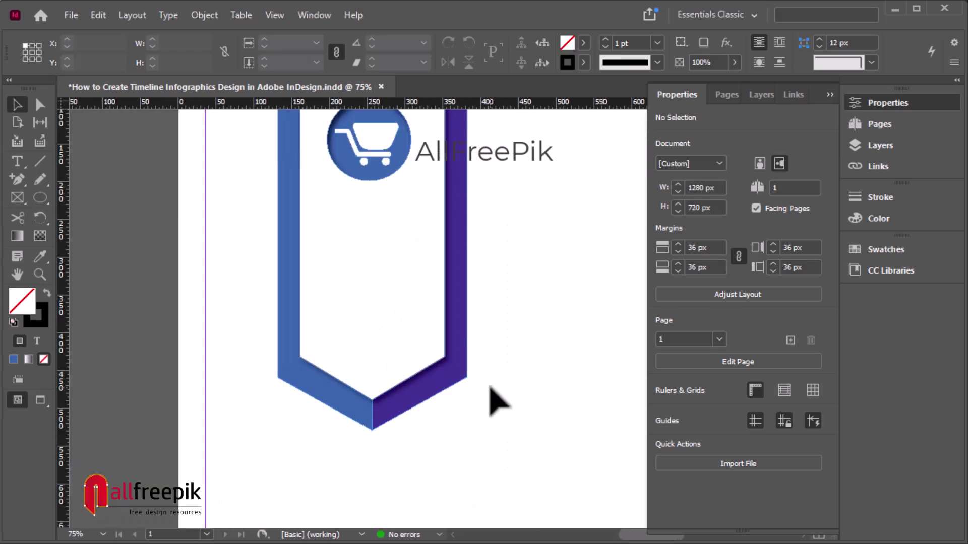
Move the TITLE and body text frames onto the banner's white panel below the cart icon and bring them to the front
ctrl+alt+click(491, 369)
drag(485, 319, 432, 395)
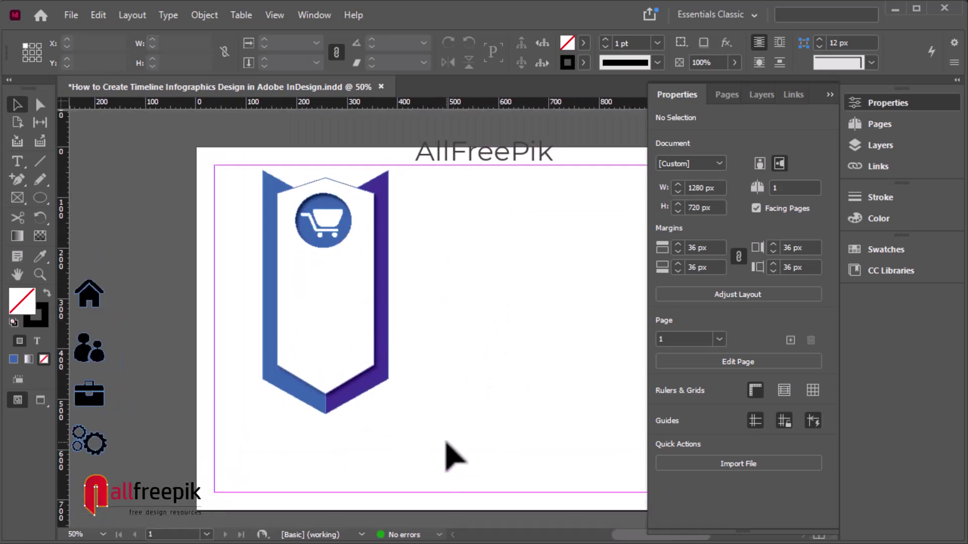
drag(399, 426, 458, 415)
drag(147, 285, 204, 298)
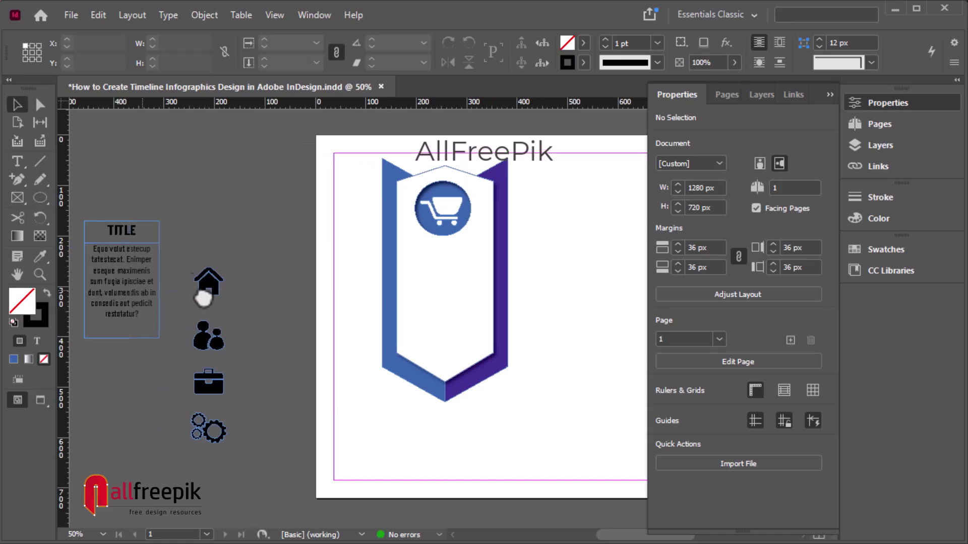
drag(107, 302, 445, 311)
click(198, 15)
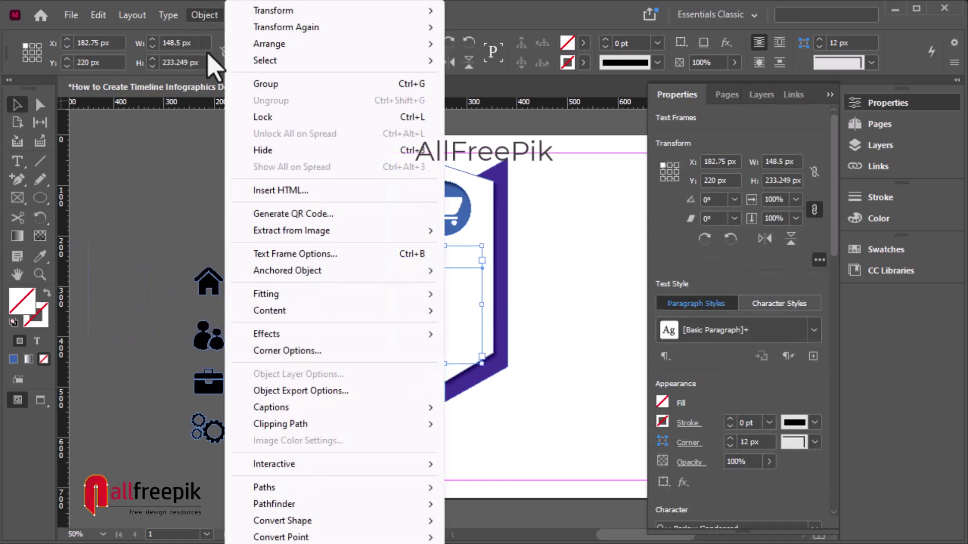
mouse_move(391, 45)
click(523, 44)
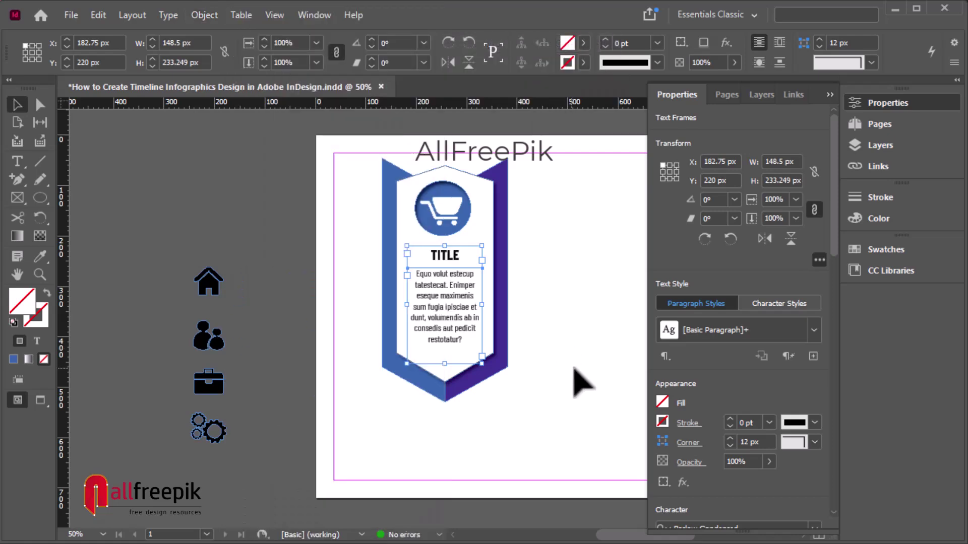
mouse_move(457, 309)
mouse_down()
mouse_move(456, 318)
mouse_move(444, 308)
mouse_up()
Group the banner shapes with the blue circle and cart icon, leaving out the text frames
drag(530, 435, 414, 372)
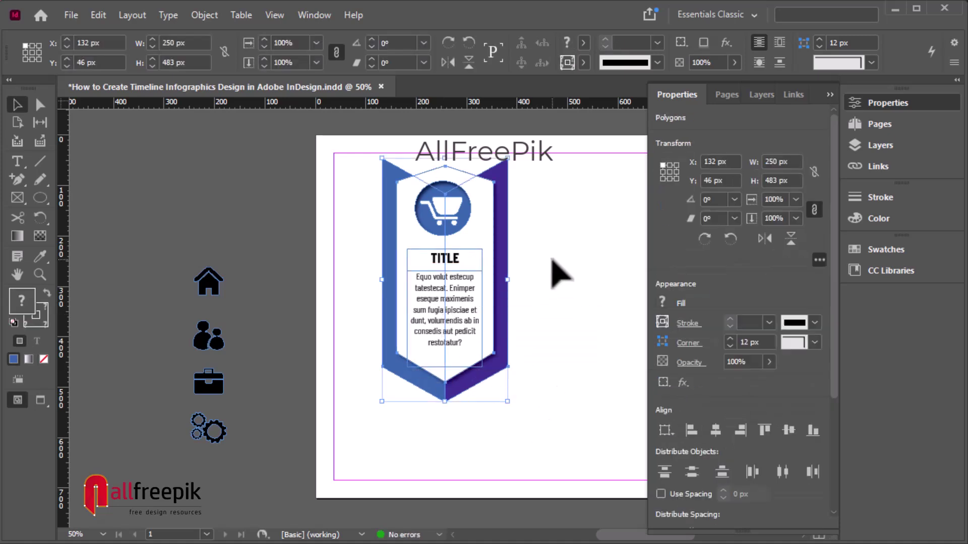
drag(541, 163, 346, 230)
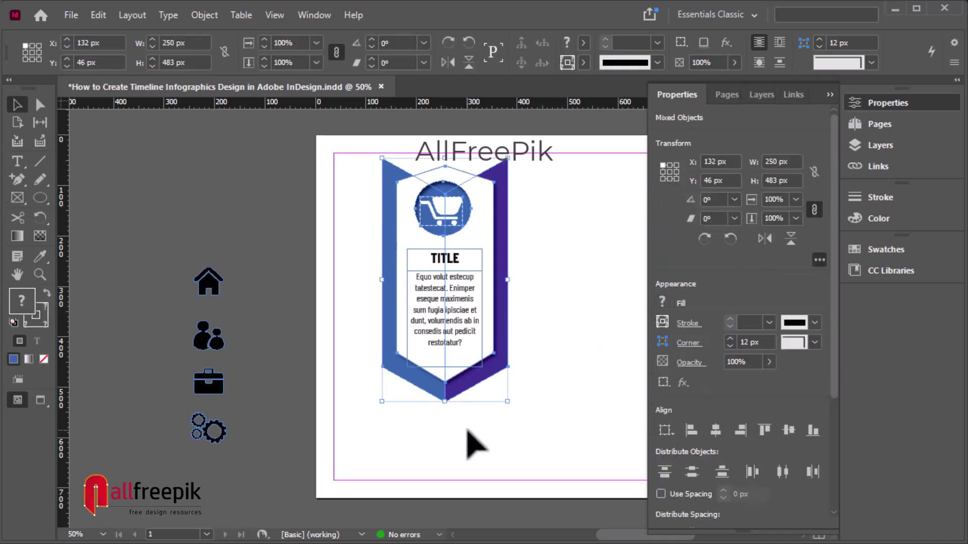
click(202, 16)
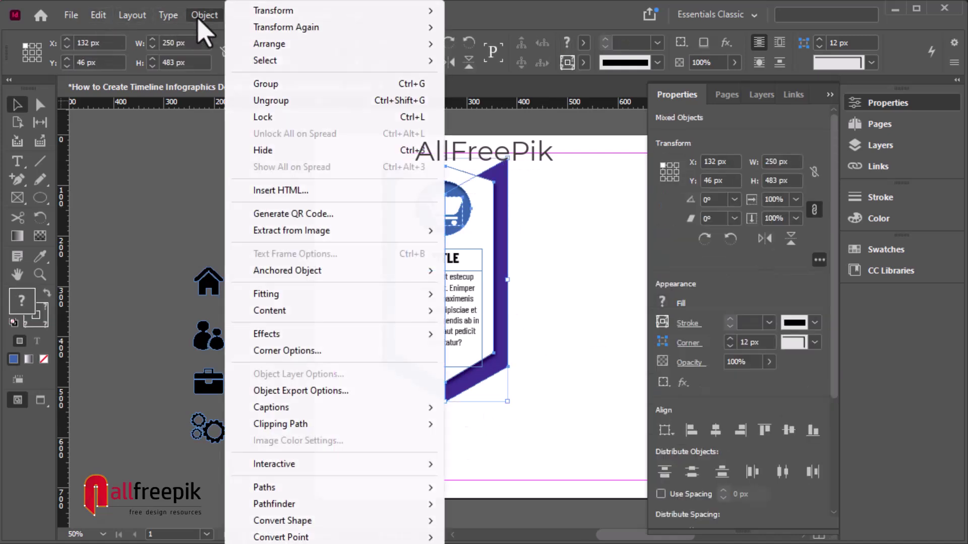
click(262, 85)
click(580, 335)
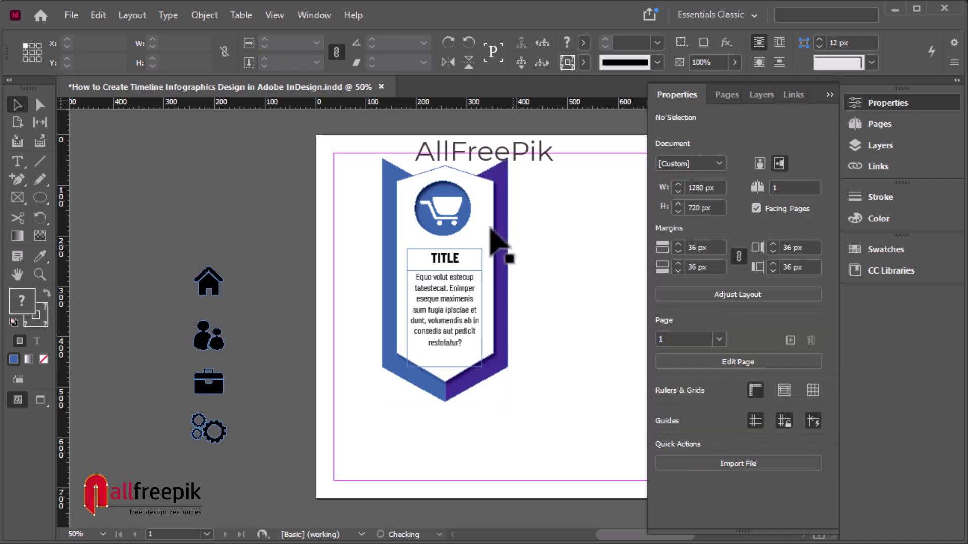
Scale the banner group down to about 236 × 455 px, keeping its top edge in place and the text frames unscaled
click(501, 241)
drag(546, 225, 571, 225)
key(ctrl+z)
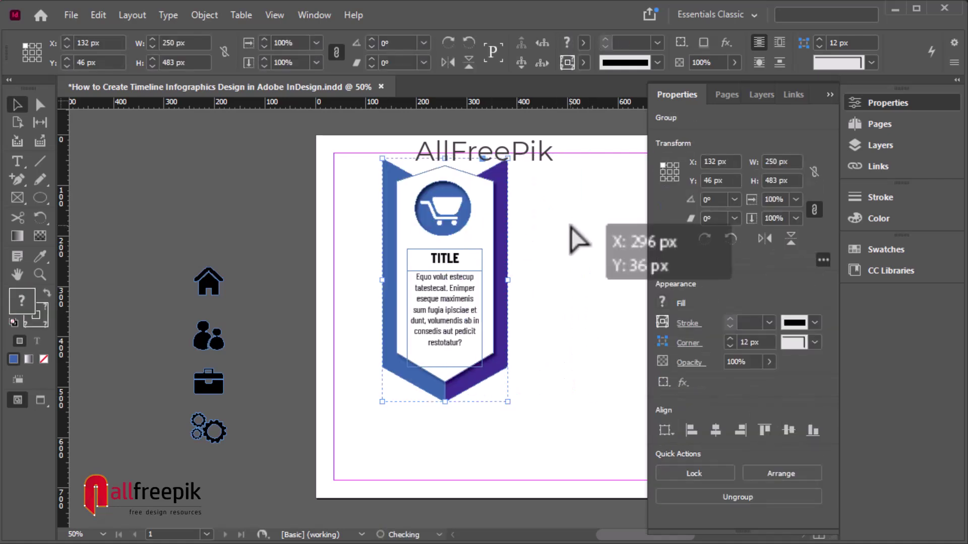
ctrl+click(464, 387)
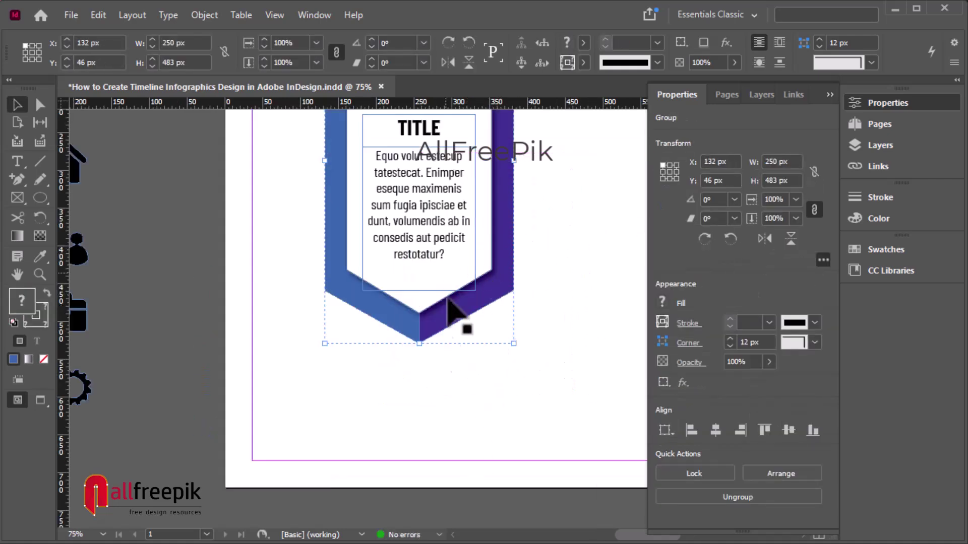
drag(420, 344, 425, 324)
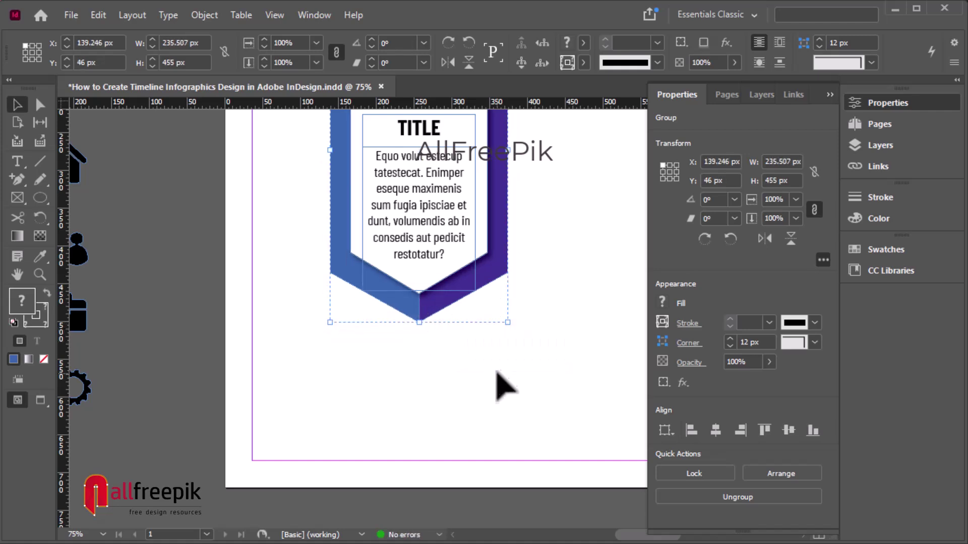
ctrl+alt+click(500, 342)
click(508, 400)
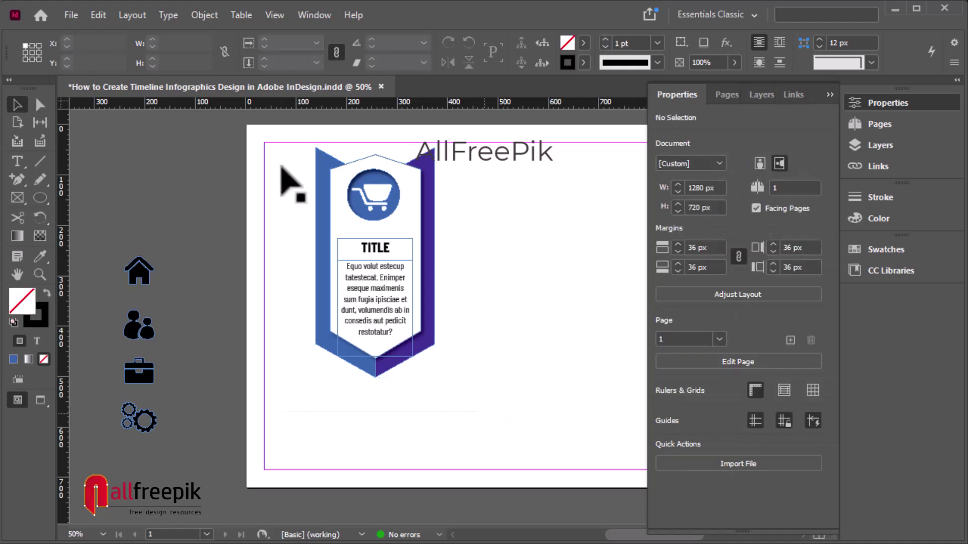
Group the banner together with its title and body text frames
click(427, 291)
scroll(356, 287, left, 5)
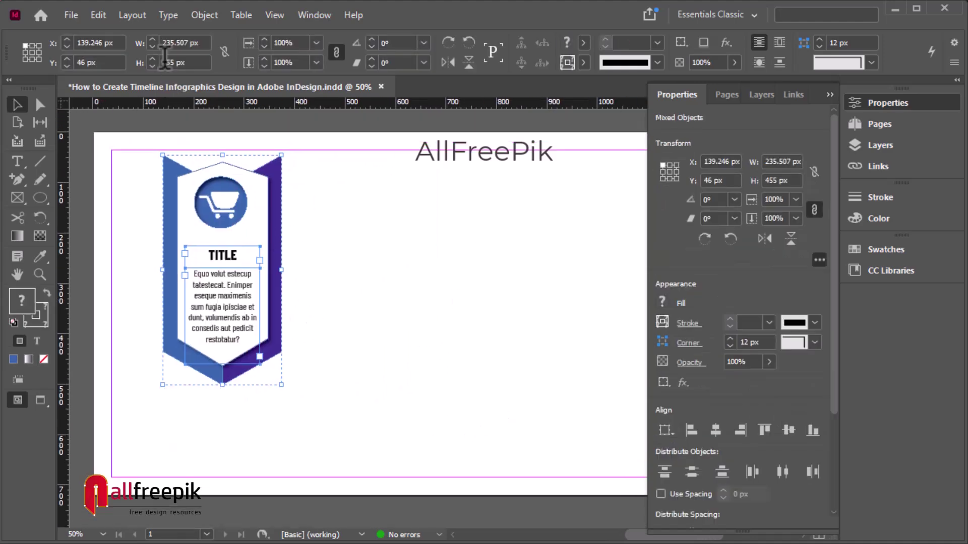
click(204, 15)
click(273, 84)
click(404, 303)
click(281, 277)
click(99, 15)
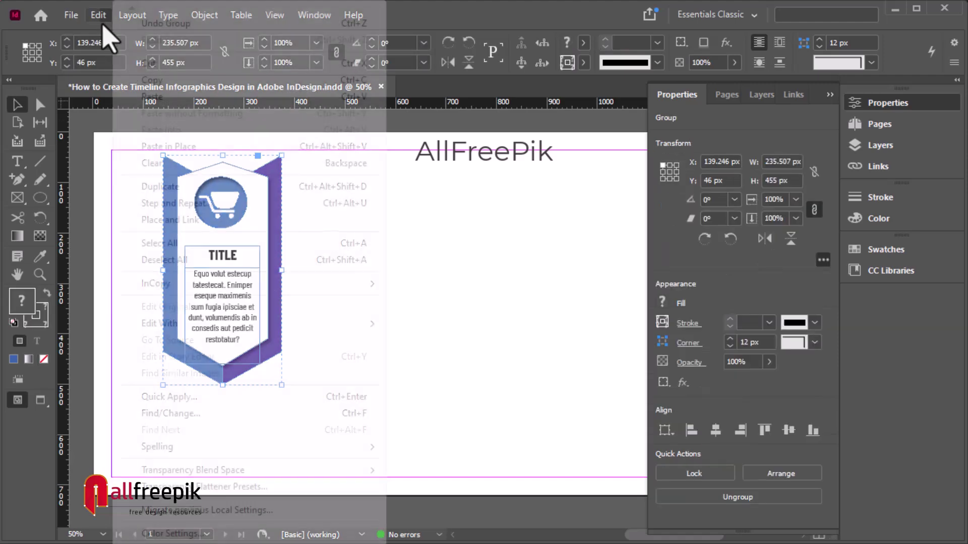
click(146, 79)
click(100, 18)
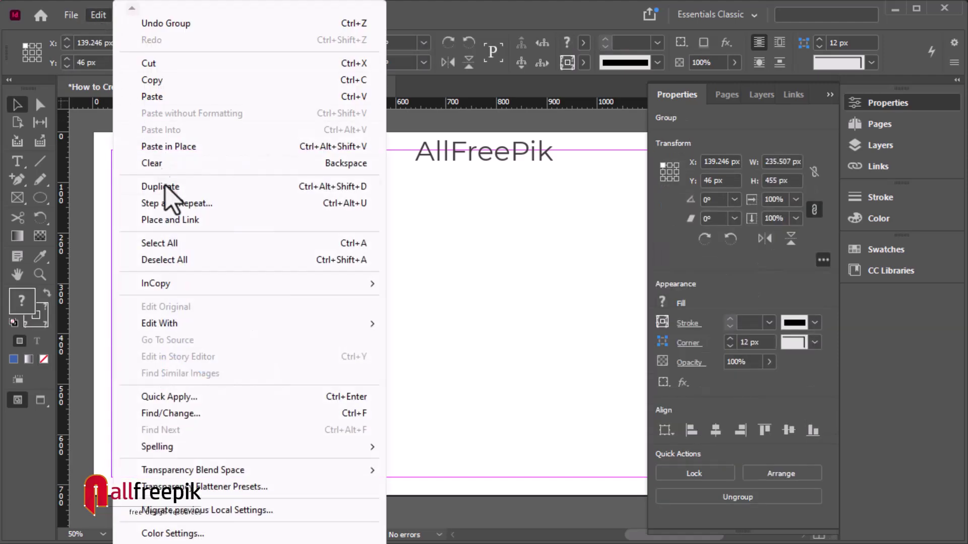
click(484, 356)
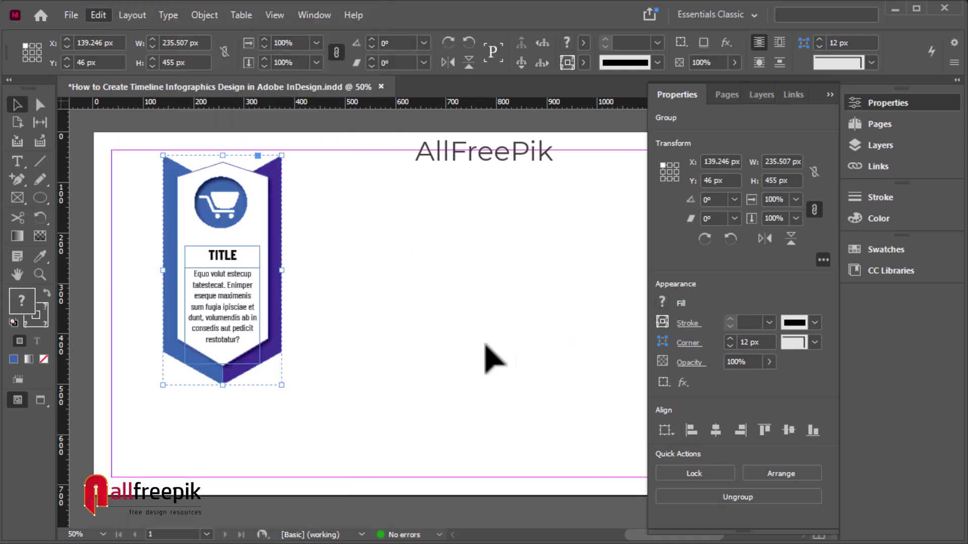
drag(236, 217, 391, 217)
key(ctrl+z)
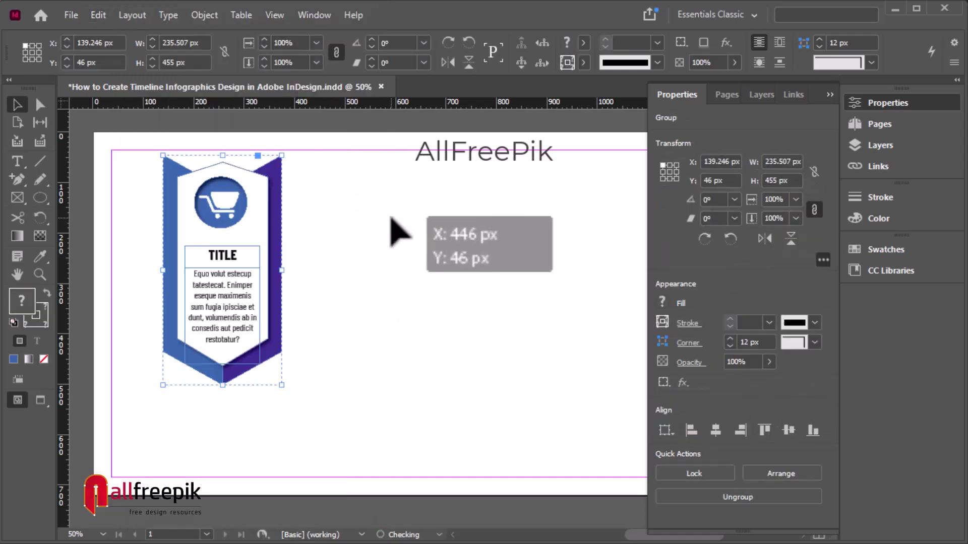
Duplicate the complete banner group three times into an evenly spaced horizontal row, with the last copy at X 994.986 px
drag(242, 219, 386, 227)
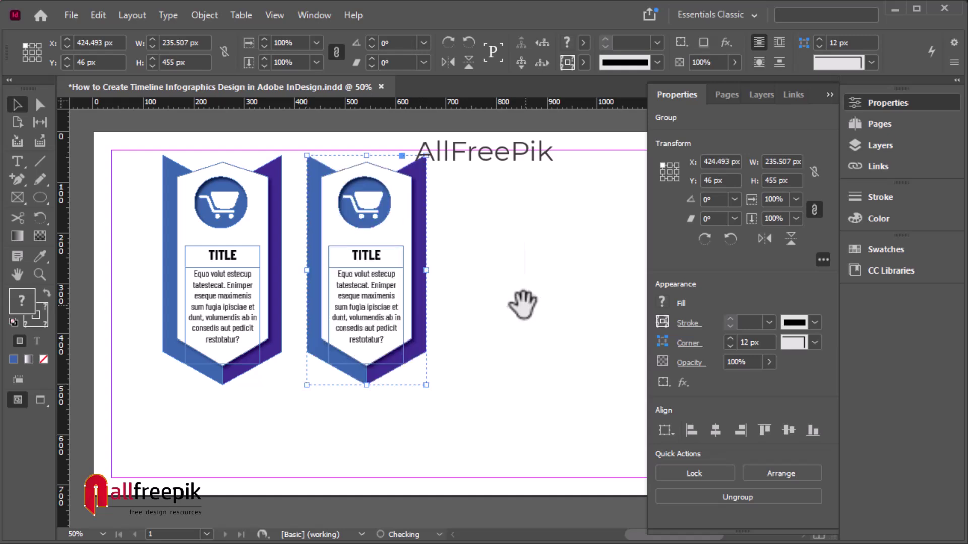
drag(525, 303, 368, 297)
drag(244, 214, 510, 233)
drag(319, 242, 432, 263)
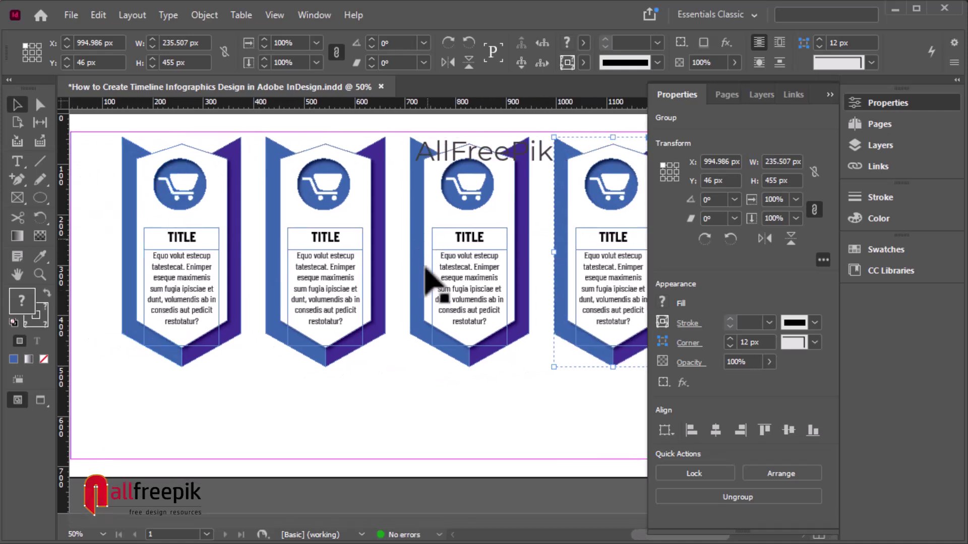
Shift all four banners left together until the row starts at X 96.246 px
shift+click(443, 292)
shift+click(335, 313)
shift+click(210, 309)
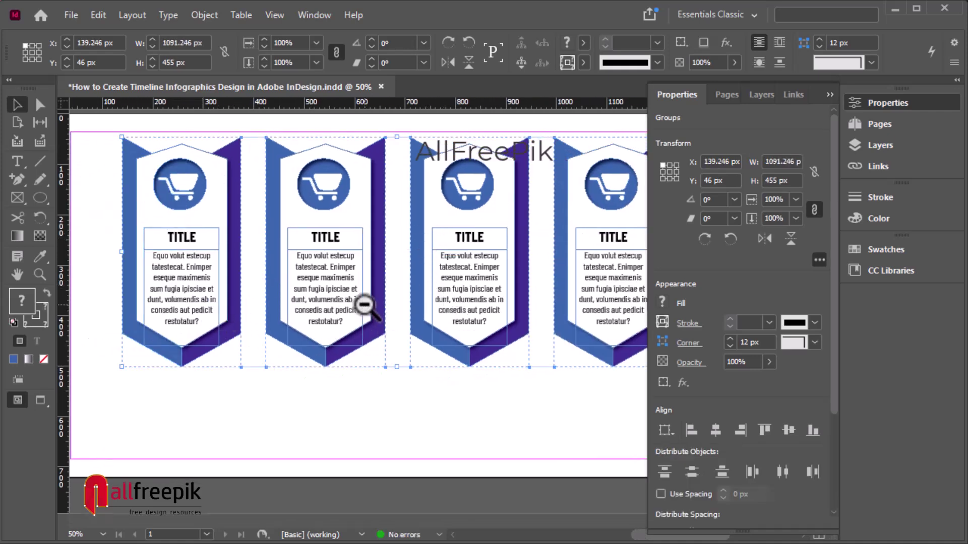
key(ctrl+minus)
key(Left)
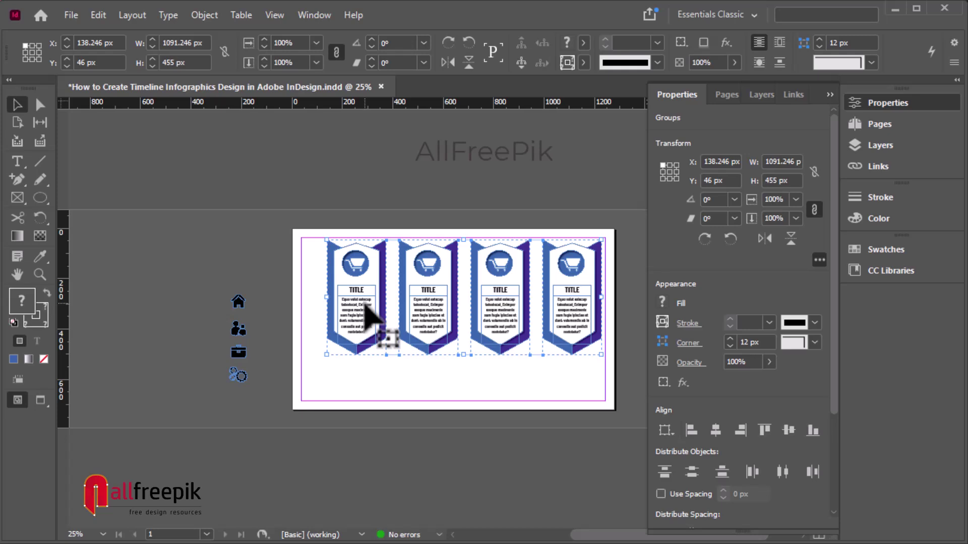
key(Left)
key(Left)
key(Left)
key(Left)
key(Left)
key(Left)
key(Left)
key(Left)
key(Left)
key(Left)
key(Left)
key(Left)
key(Left)
key(Left)
key(Left)
key(Left)
key(Left)
key(Left)
key(Left)
key(Left)
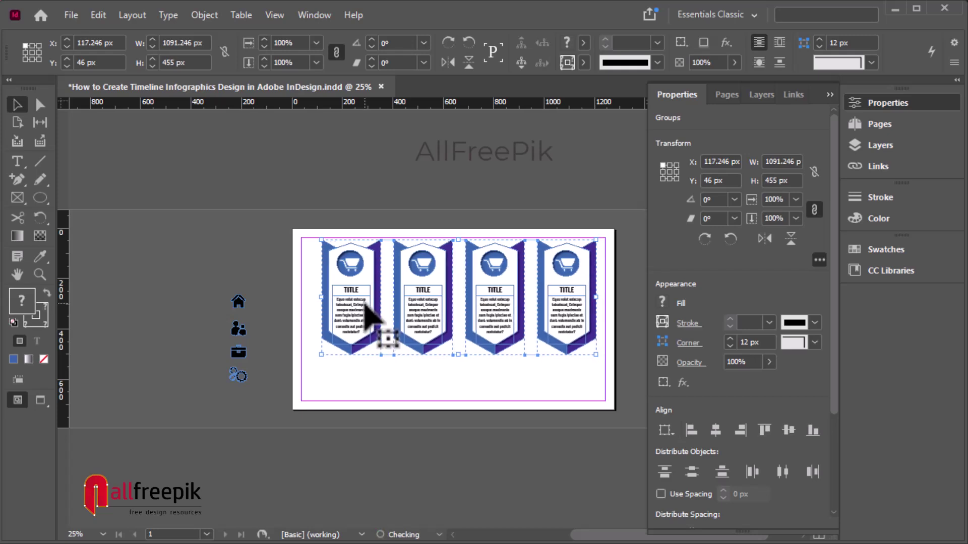
key(Left)
key(Left)
key(Left)
key(Left)
key(Left)
key(Left)
key(Left)
key(Left)
key(Left)
key(Left)
key(Left)
key(Left)
key(Left)
key(Left)
key(Left)
key(Left)
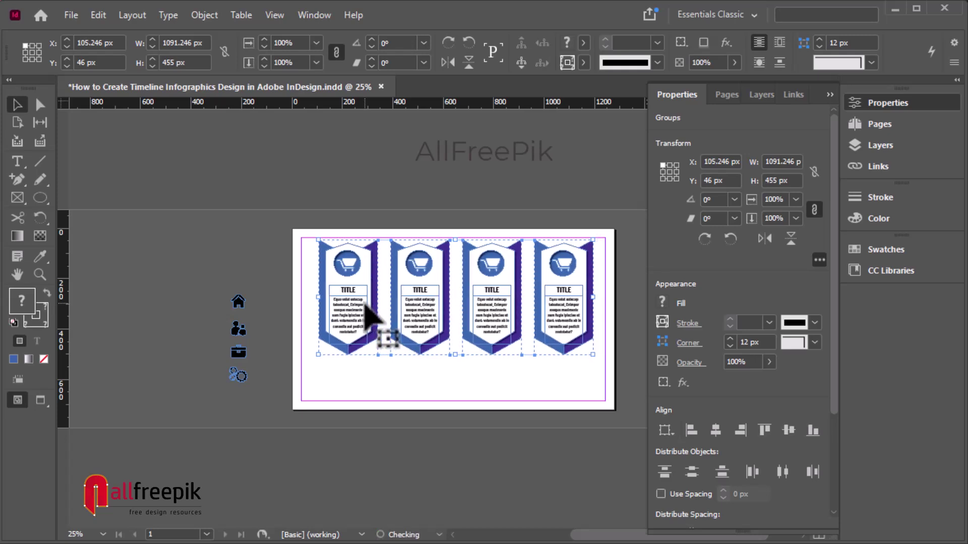
key(Left)
key(Left)
key(Left)
key(Left)
key(Left)
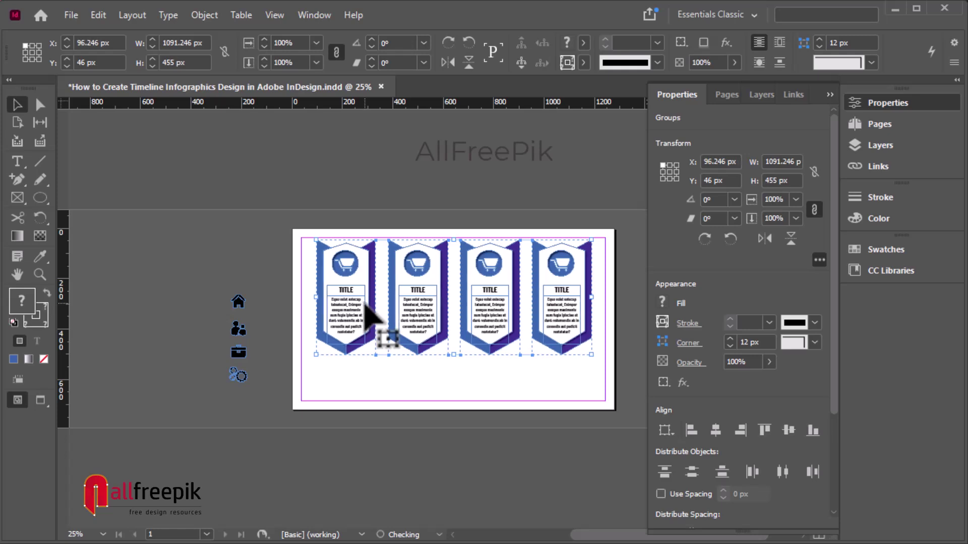
click(544, 402)
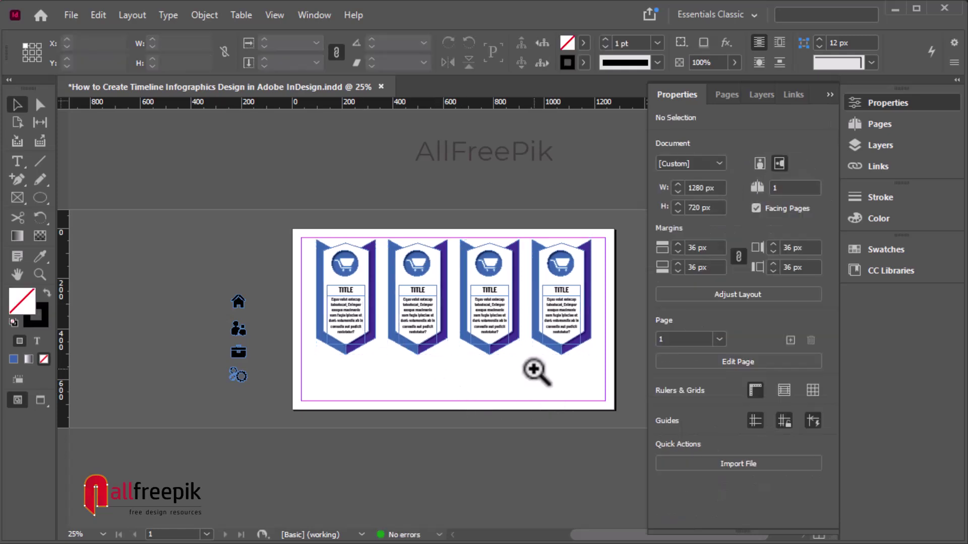
Ungroup the outer groups of the second, third and fourth banners to separate their text frames
click(536, 368)
drag(318, 315, 334, 281)
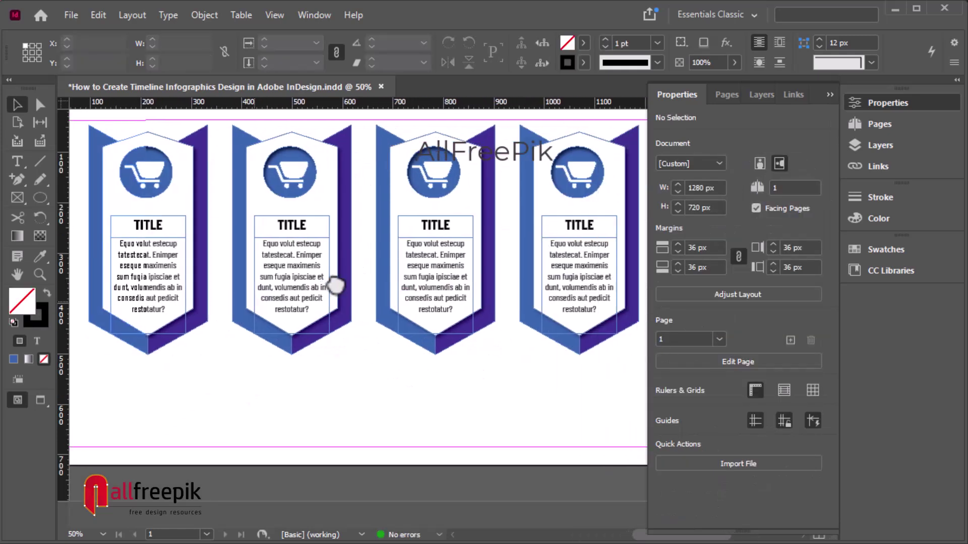
alt+click(391, 308)
right_click(408, 272)
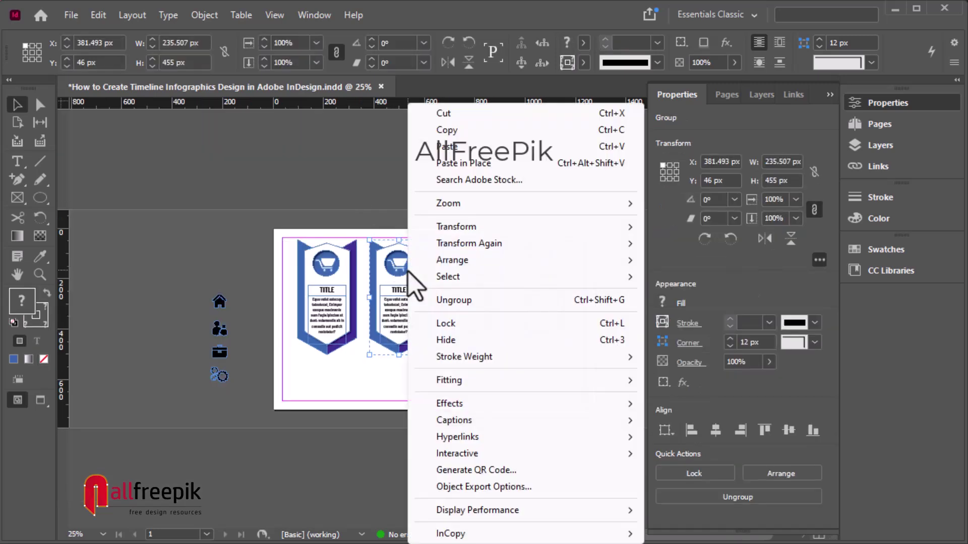
click(458, 301)
right_click(469, 274)
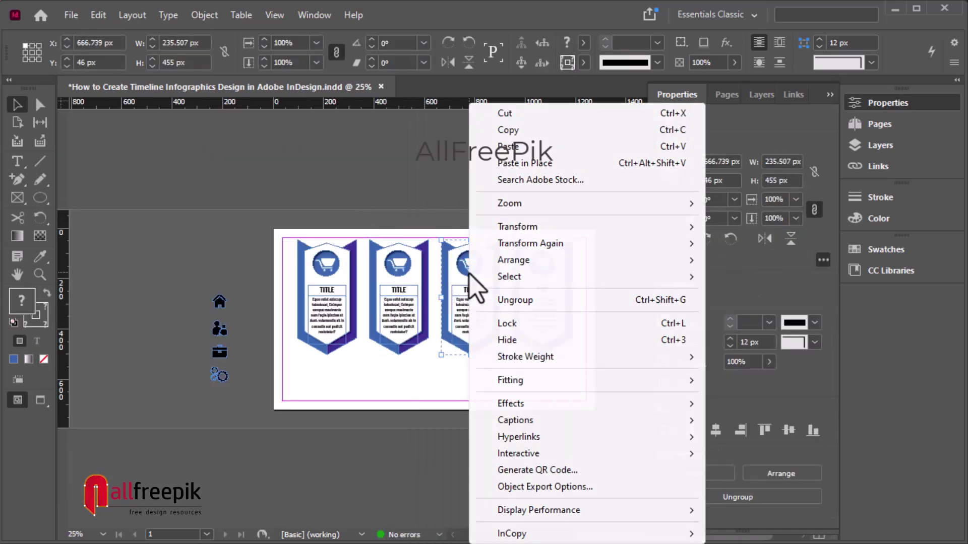
click(519, 301)
click(545, 276)
right_click(545, 276)
click(610, 301)
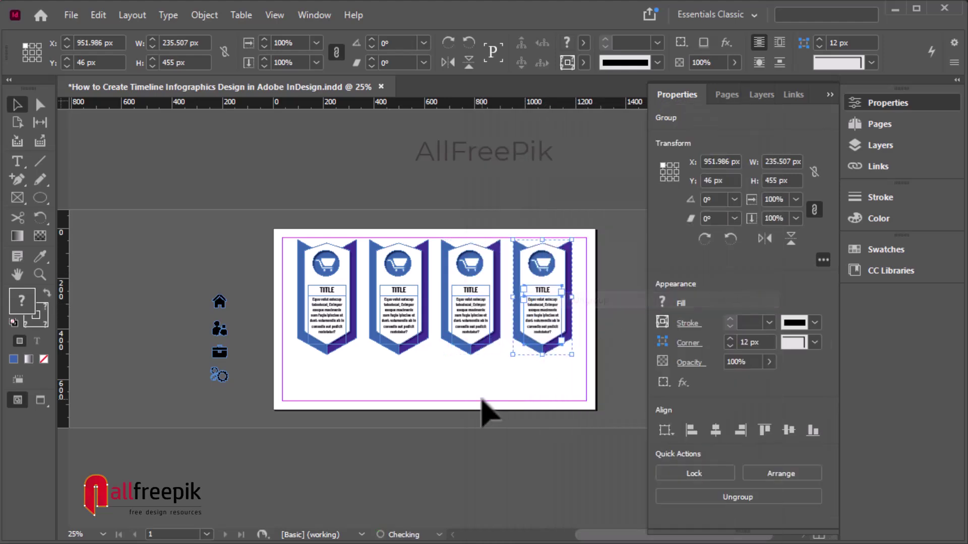
click(508, 292)
Ungroup the remaining shape-and-icon groups of the second, third and fourth banners
scroll(500, 302, up, 1)
drag(378, 310, 549, 246)
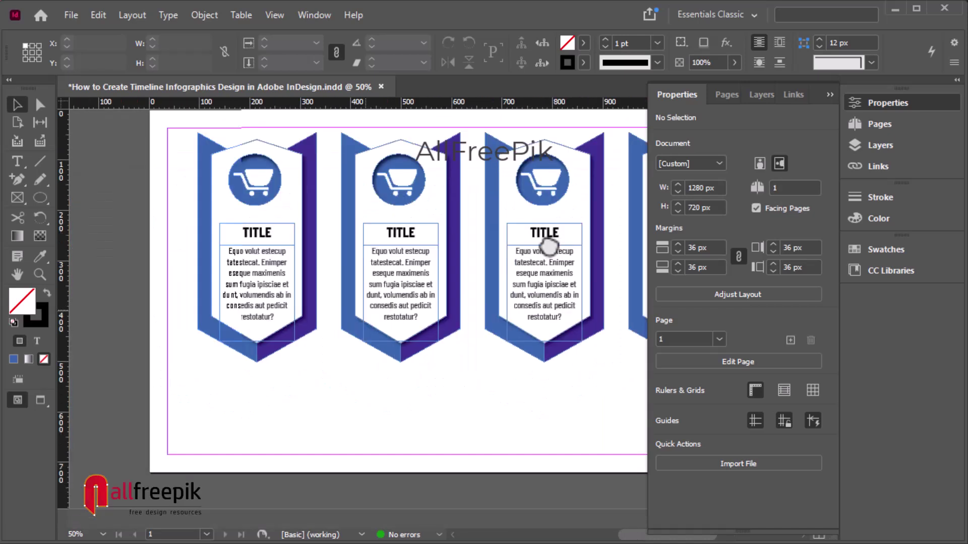
click(887, 103)
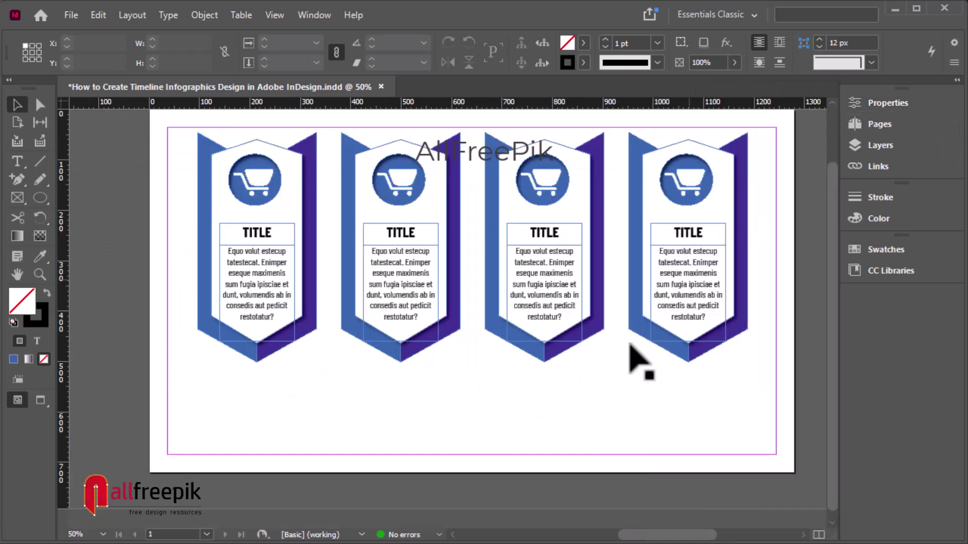
scroll(565, 415, left, 3)
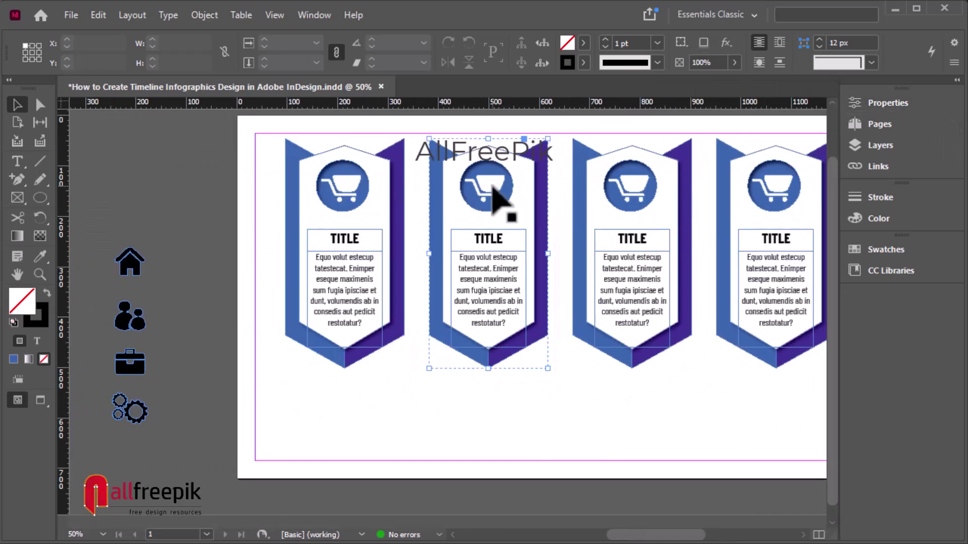
right_click(494, 187)
click(575, 326)
click(643, 183)
right_click(643, 184)
click(676, 324)
click(781, 205)
right_click(778, 194)
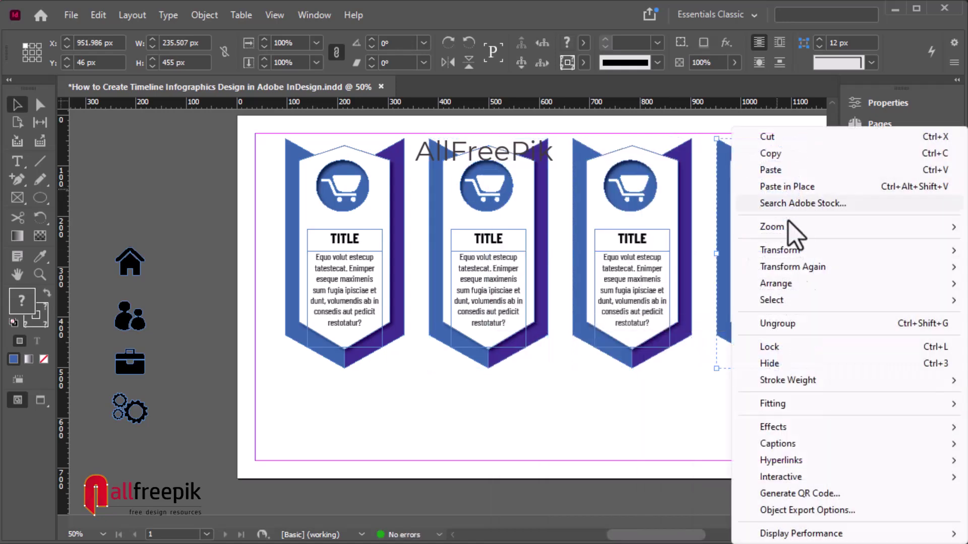
click(787, 324)
click(670, 426)
Delete the cart icons from the second, third and fourth banners
click(778, 190)
shift+click(647, 200)
shift+click(489, 192)
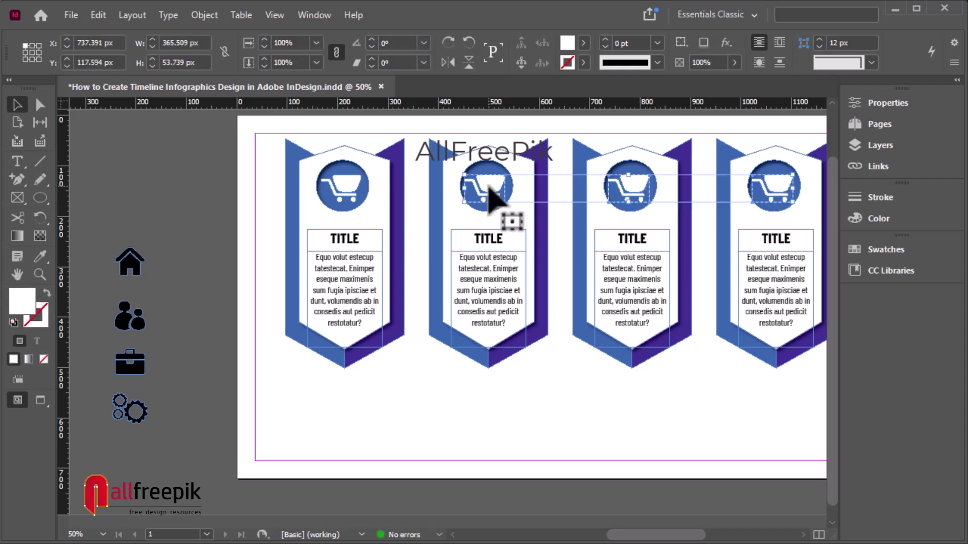
key(Delete)
Place the home icon in the second banner's circle, bring it to the front and fill it with [Paper]
drag(134, 273, 490, 196)
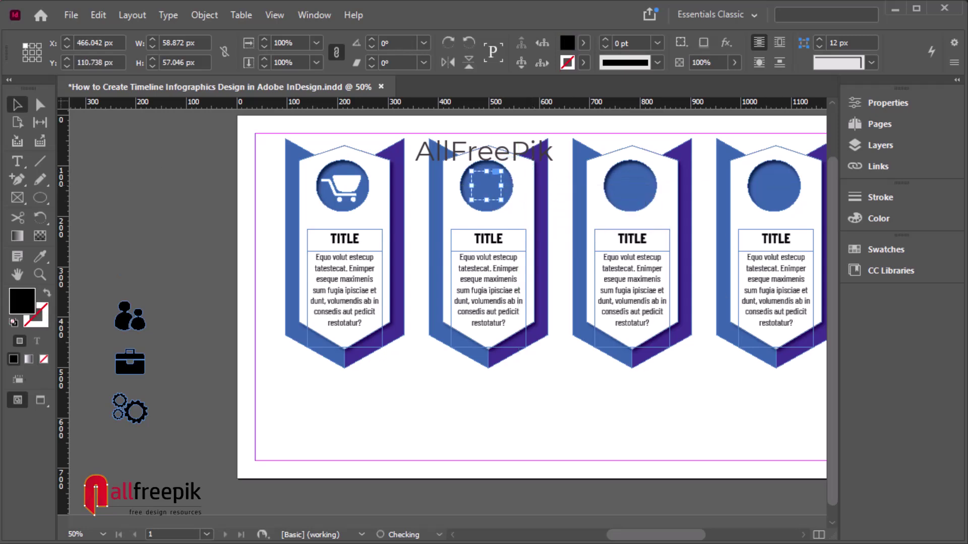
click(204, 15)
mouse_move(302, 44)
click(498, 45)
click(584, 43)
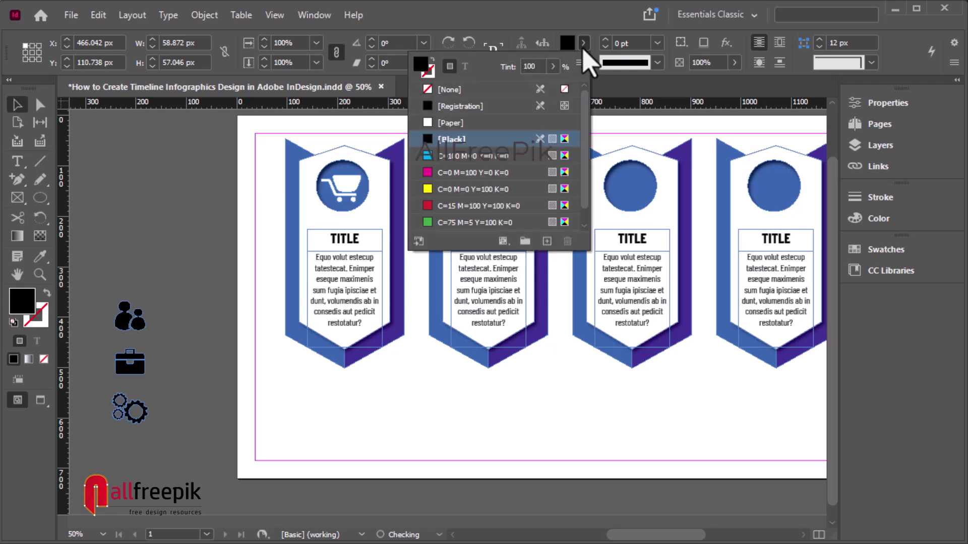
click(454, 123)
click(557, 403)
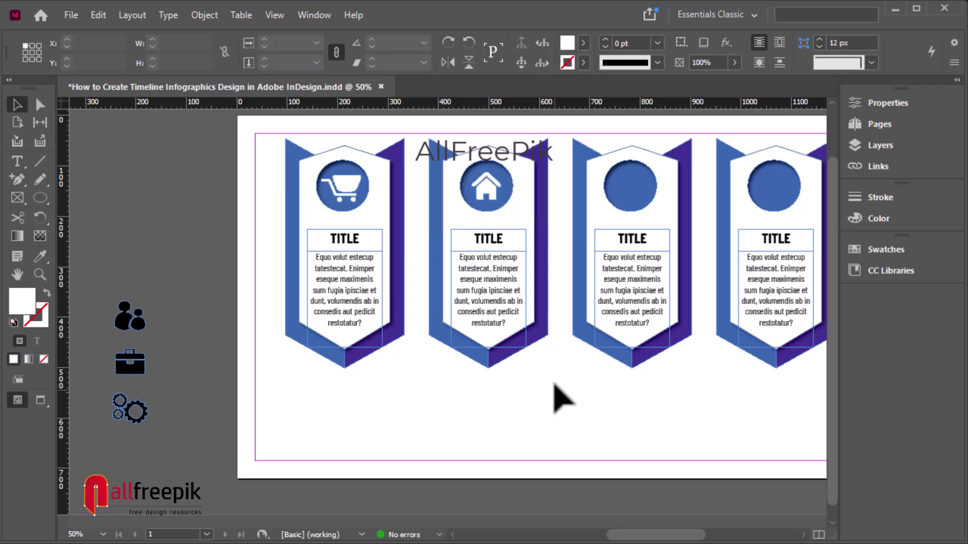
Place the people icon in the third banner's circle, bring it to the front and fill it with [Paper]
drag(133, 329, 644, 209)
click(204, 14)
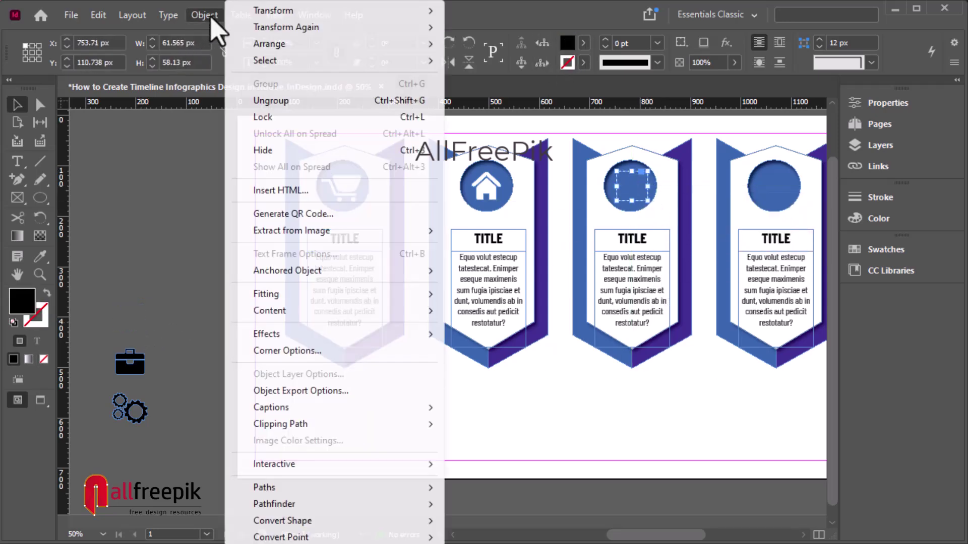
mouse_move(282, 41)
click(491, 43)
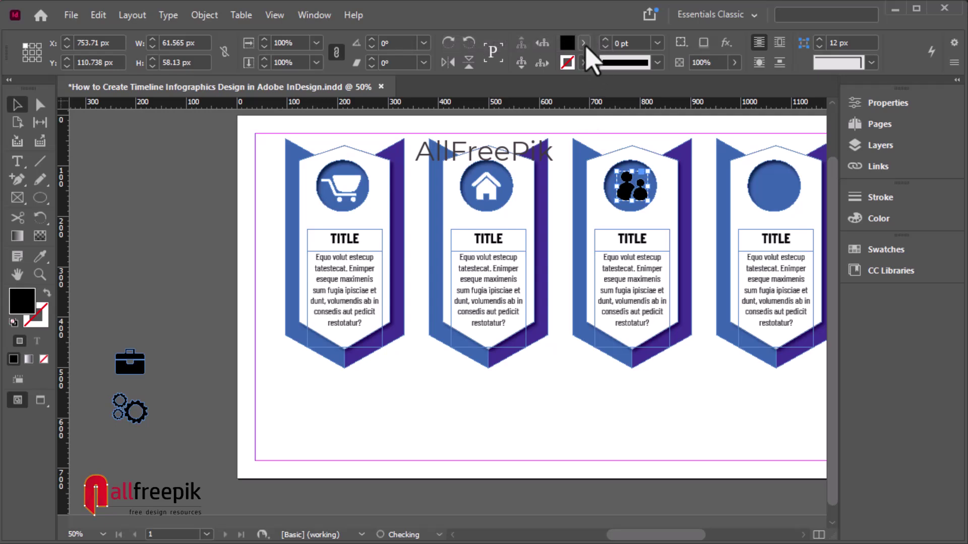
click(584, 44)
click(452, 122)
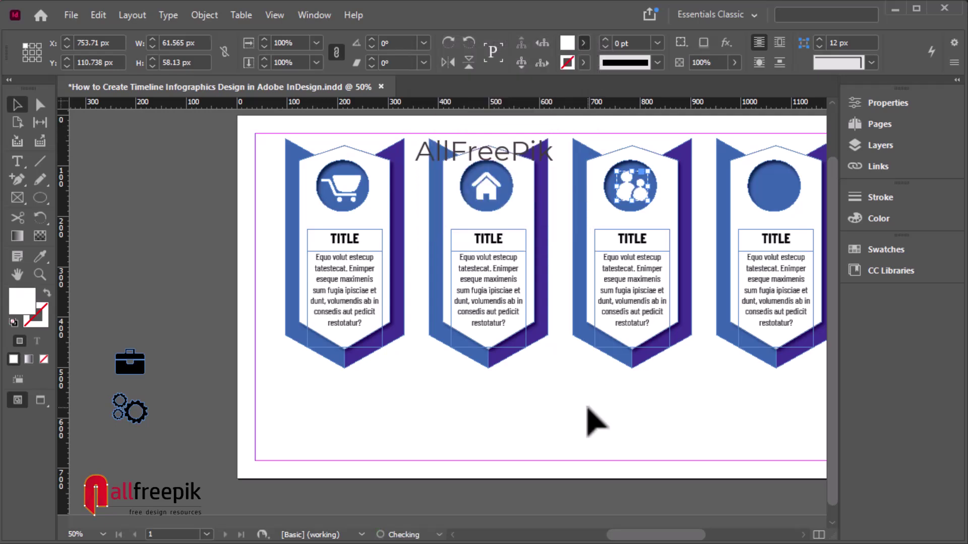
click(587, 421)
Place the briefcase icon in the fourth banner's circle, fill it with [Paper] and bring it to the front
drag(141, 372, 791, 207)
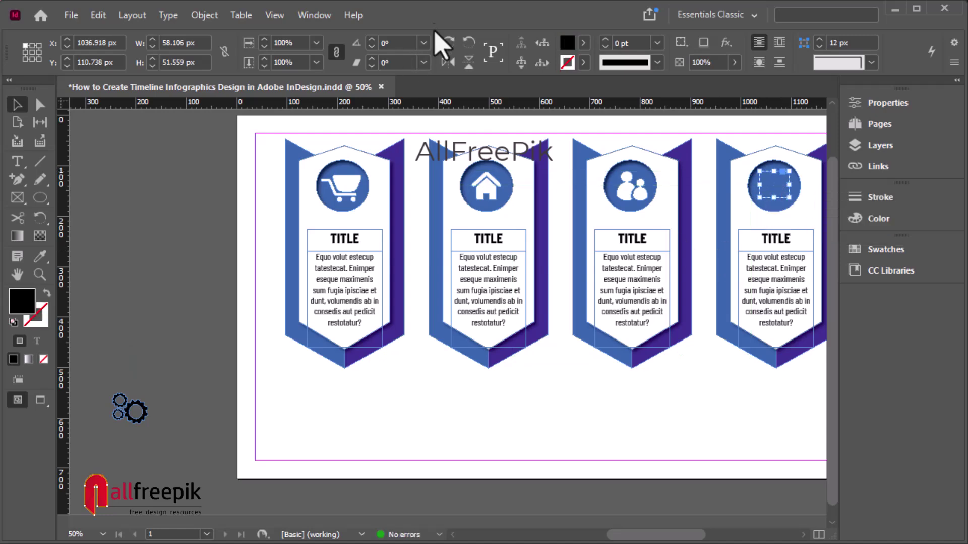
click(583, 44)
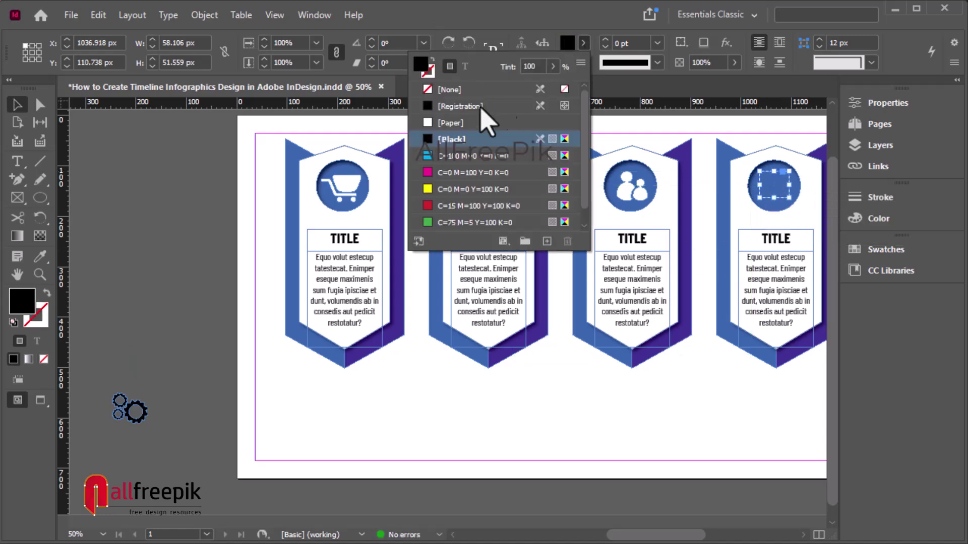
click(461, 123)
click(204, 15)
mouse_move(272, 43)
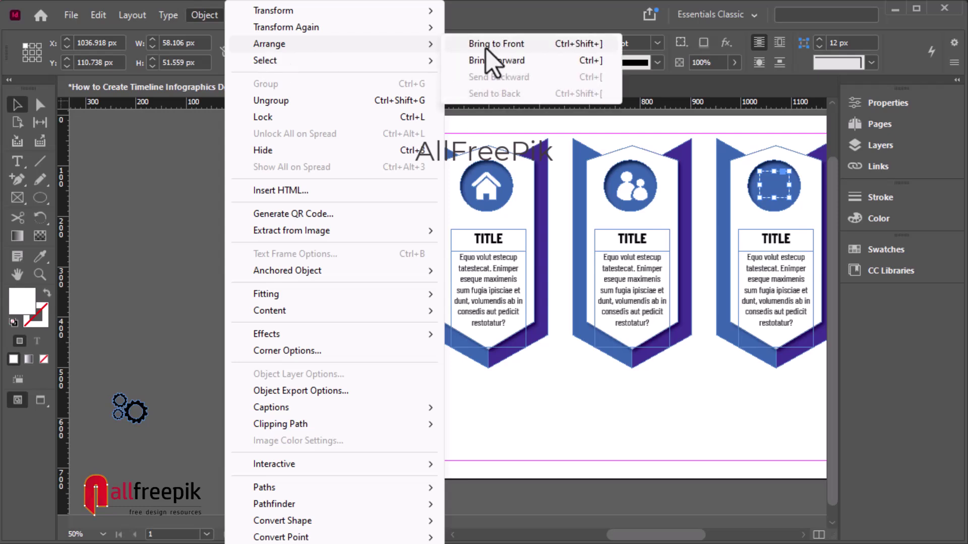
click(494, 58)
click(713, 449)
Draw a horizontal line about 1081 px long below the four banners, spanning the row
key(space)
drag(720, 434, 550, 387)
click(39, 162)
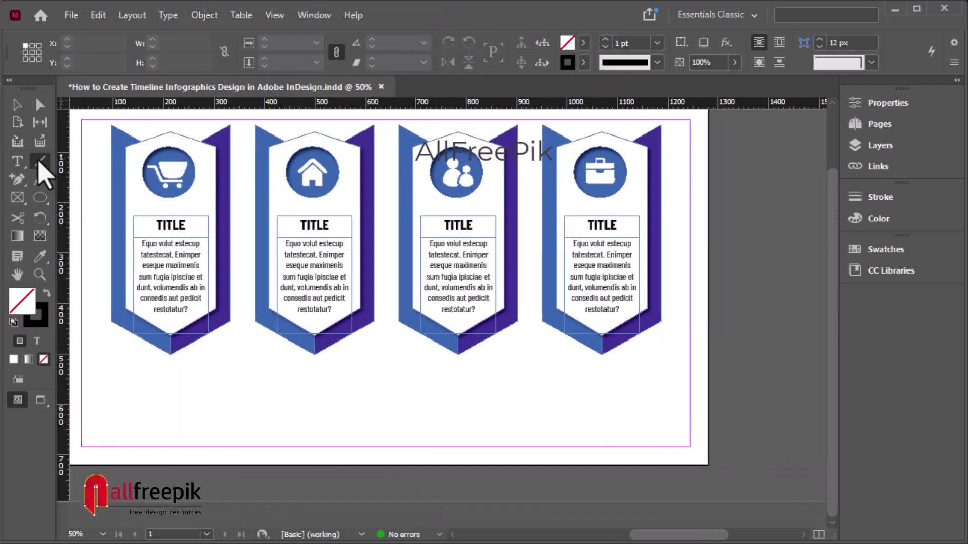
drag(123, 373, 661, 417)
click(17, 106)
Give the horizontal line a 3 pt stroke of the Japanese Dots type
click(657, 43)
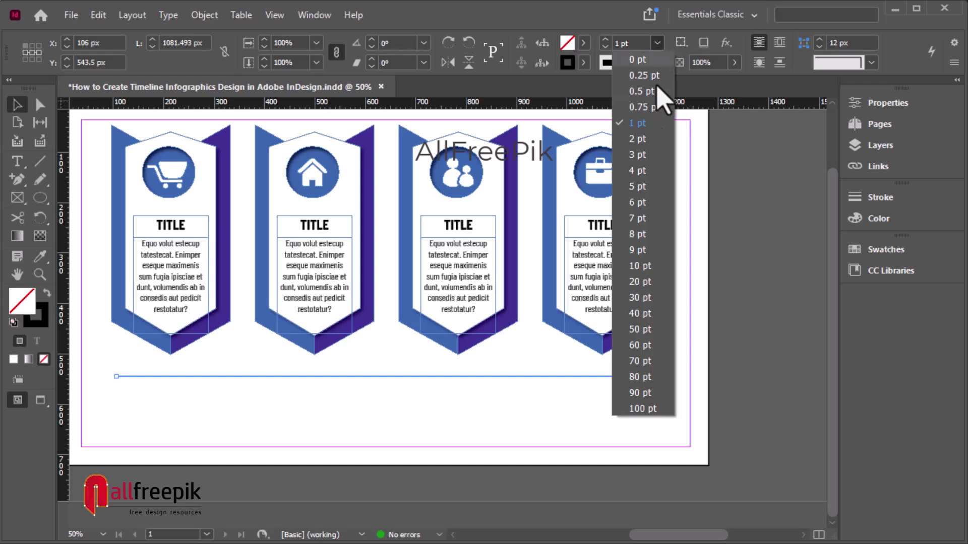
click(639, 153)
click(657, 63)
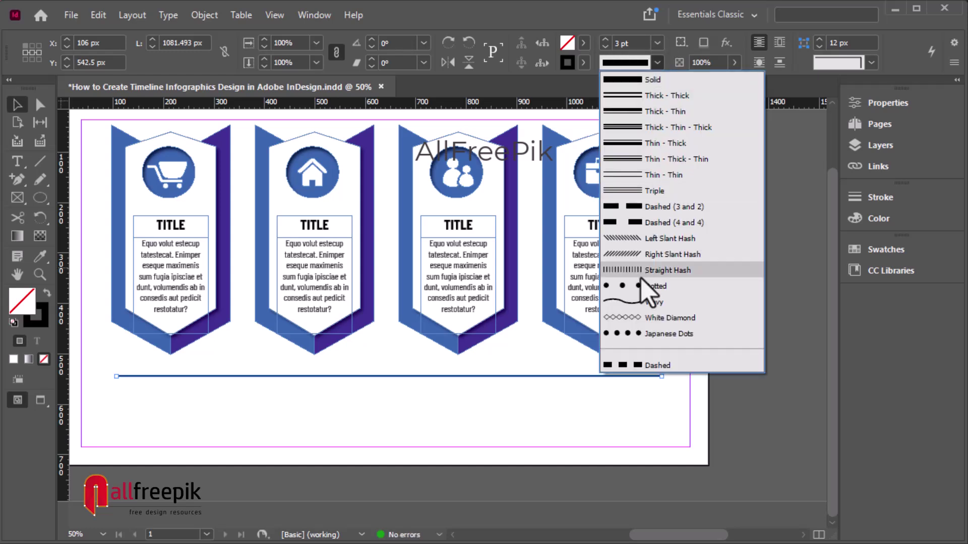
click(643, 331)
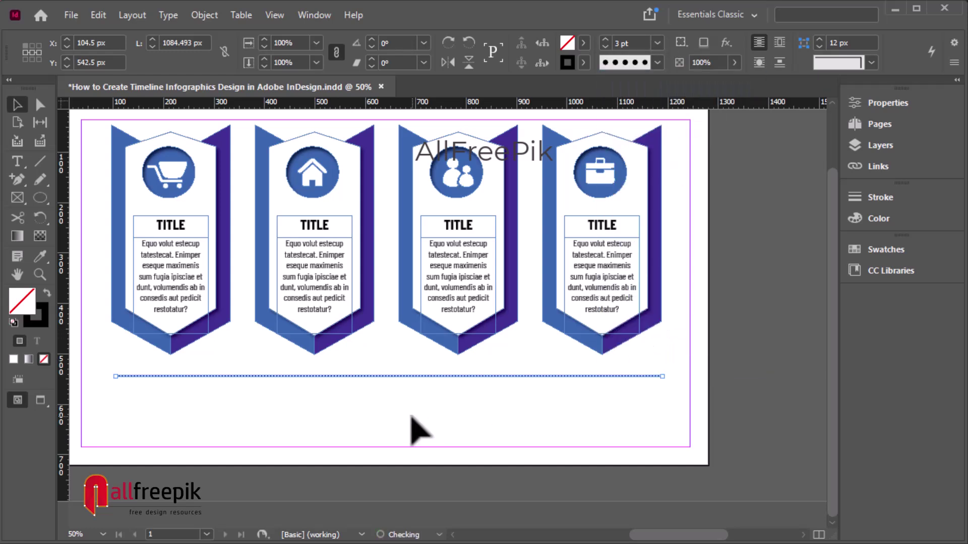
Increase the dotted line's stroke weight by several points to make the dots larger, and deselect it
click(605, 41)
click(605, 40)
click(605, 40)
click(606, 41)
click(519, 357)
click(536, 376)
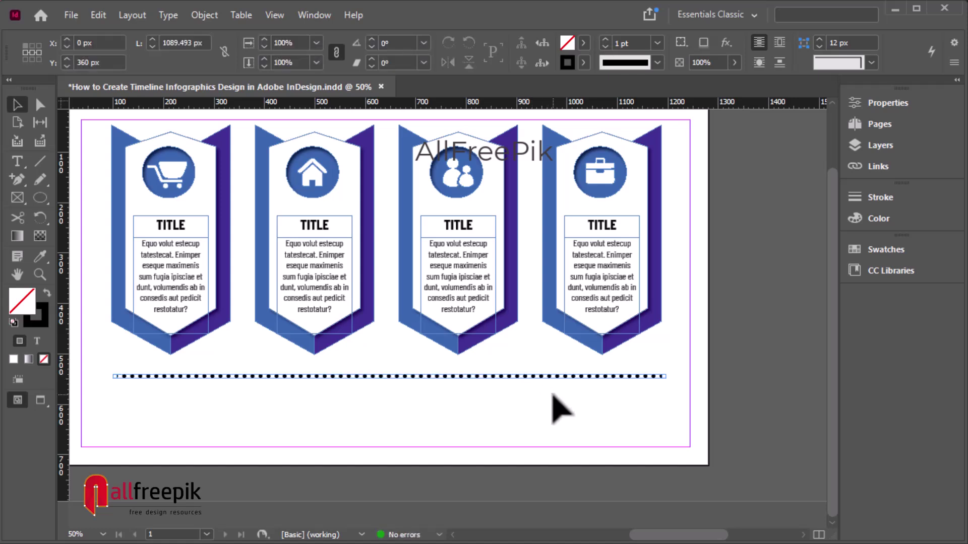
click(530, 410)
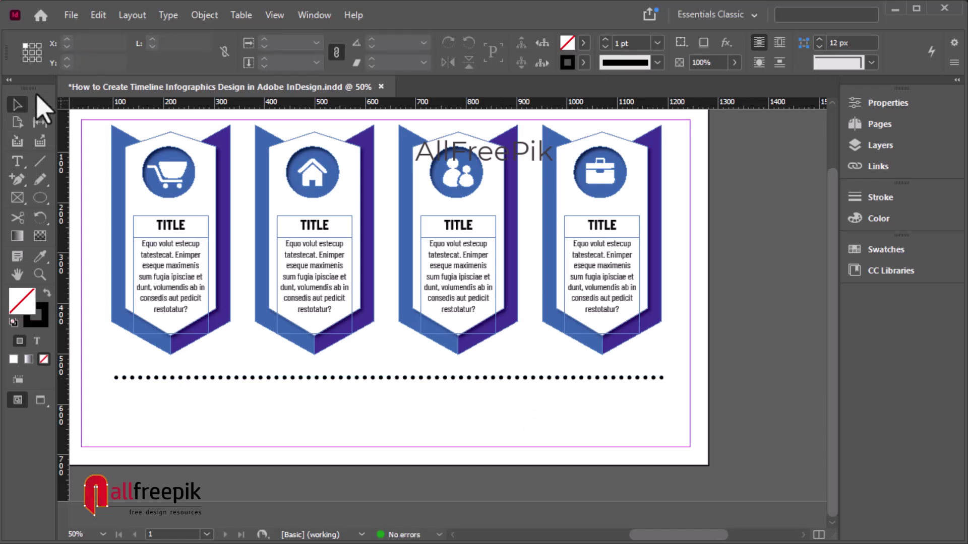
Select the second banner's blue left half together with its icon circle
click(332, 169)
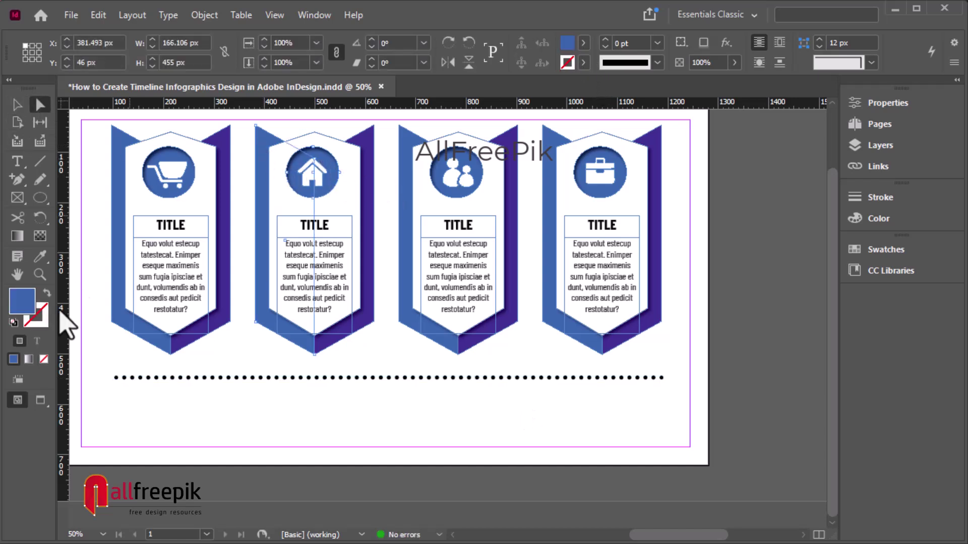
double_click(33, 306)
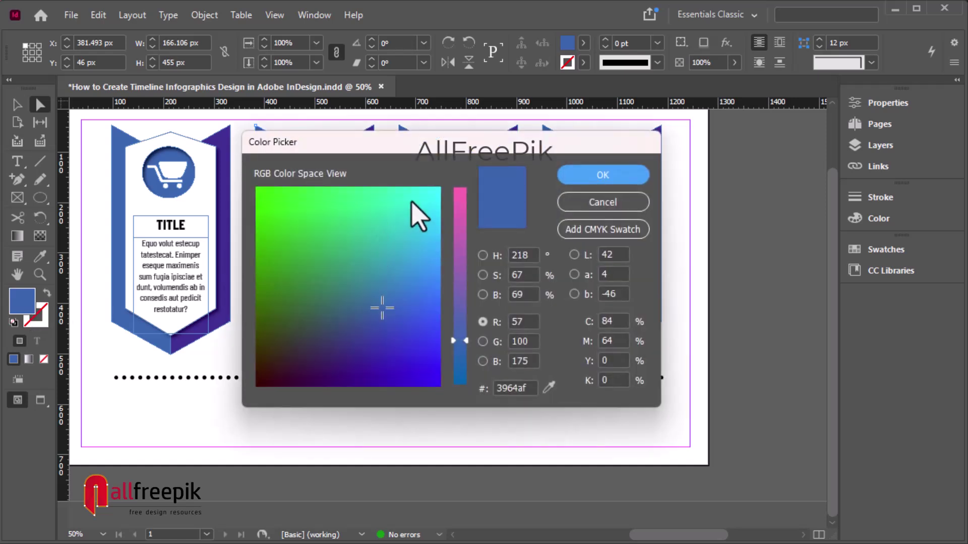
click(411, 199)
click(386, 193)
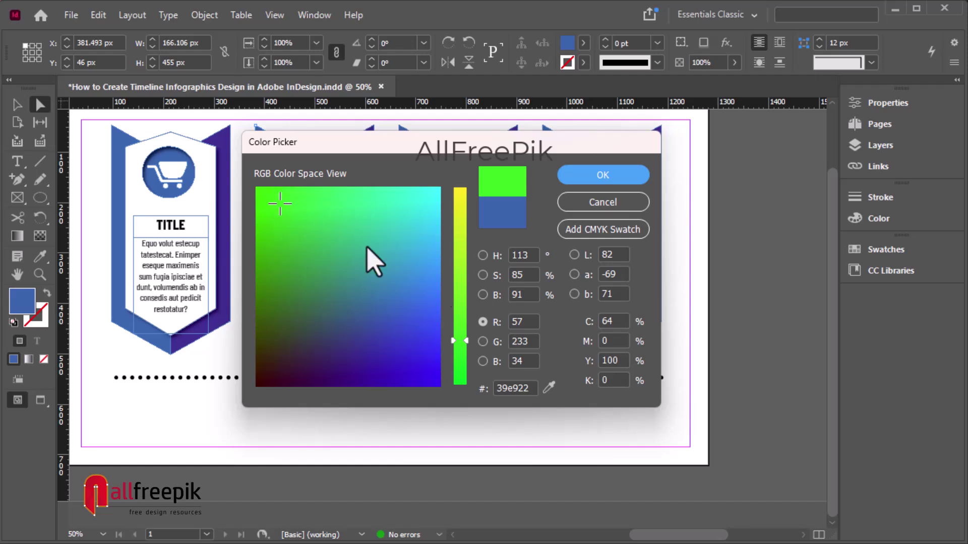
drag(460, 341, 478, 240)
mouse_move(276, 275)
mouse_down()
mouse_move(281, 264)
mouse_move(281, 277)
mouse_up()
click(266, 327)
click(264, 306)
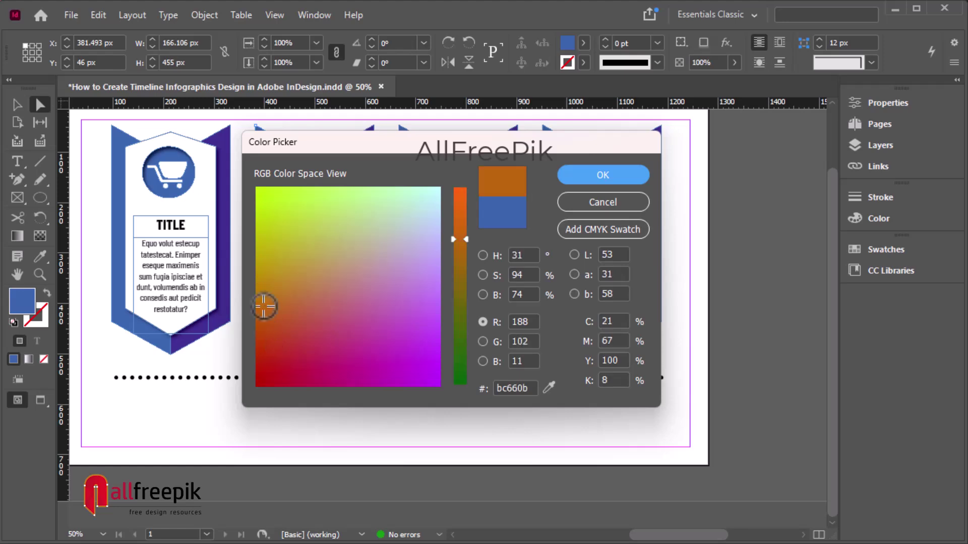
click(602, 202)
click(583, 43)
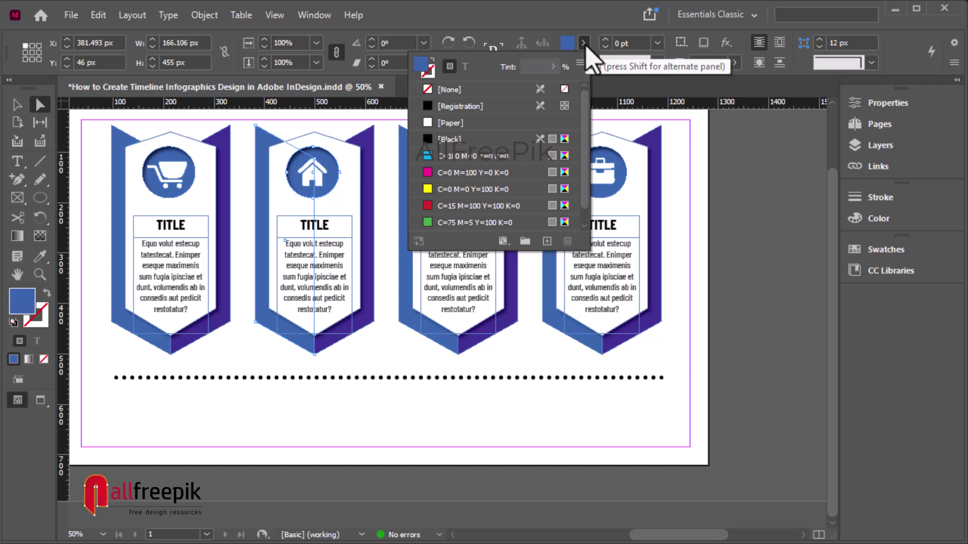
Fill the second banner's selected left half and icon circle with pink #ff2b93
double_click(36, 304)
drag(466, 344, 488, 179)
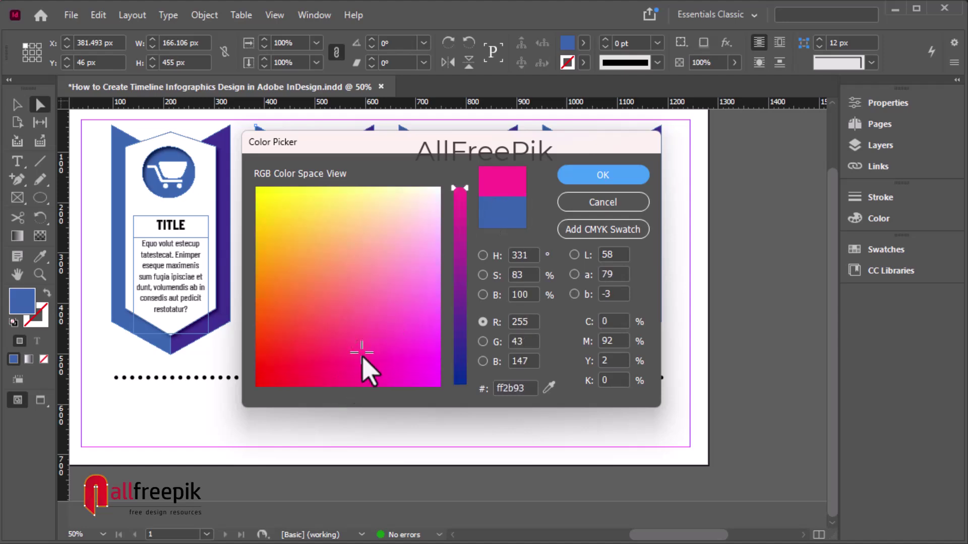
click(612, 177)
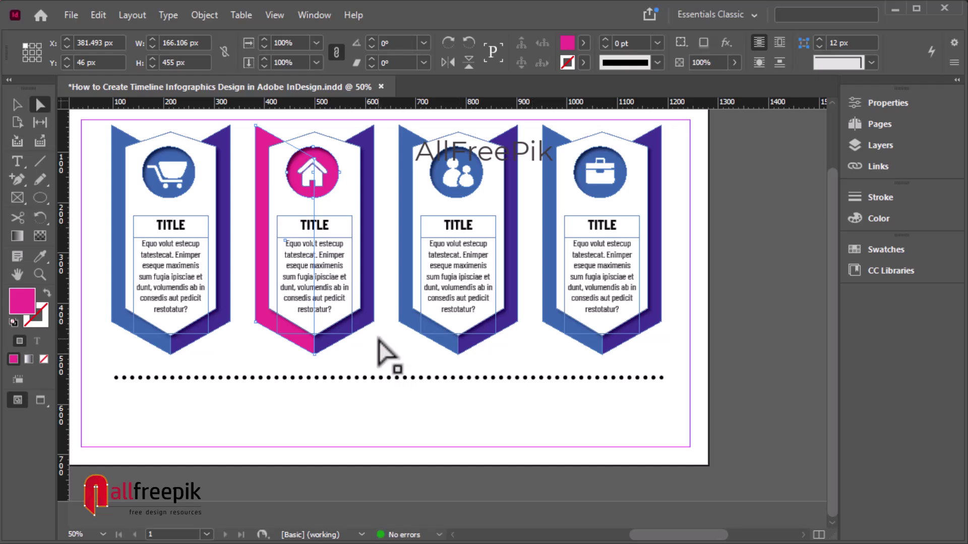
Fill the second banner's right half with purple #9c1db4 and deselect it
click(370, 325)
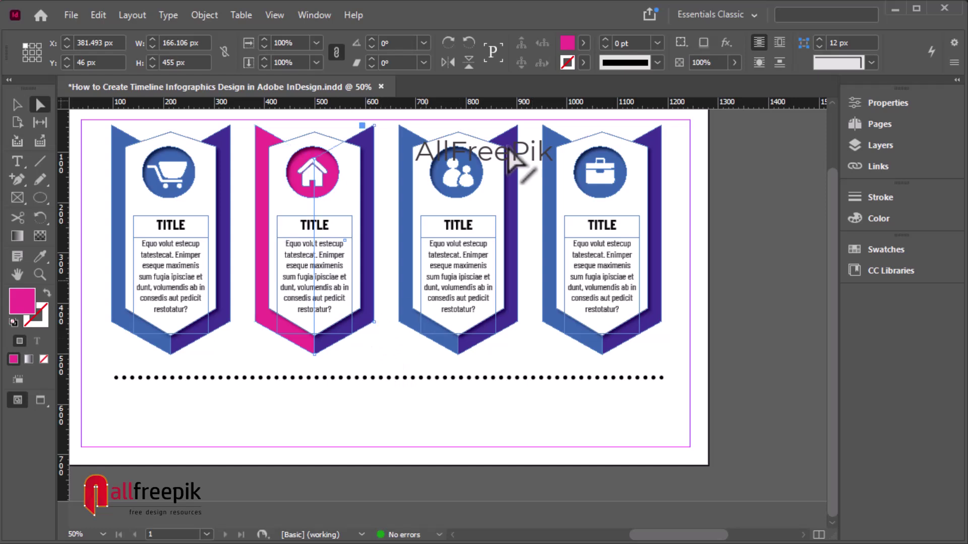
double_click(27, 311)
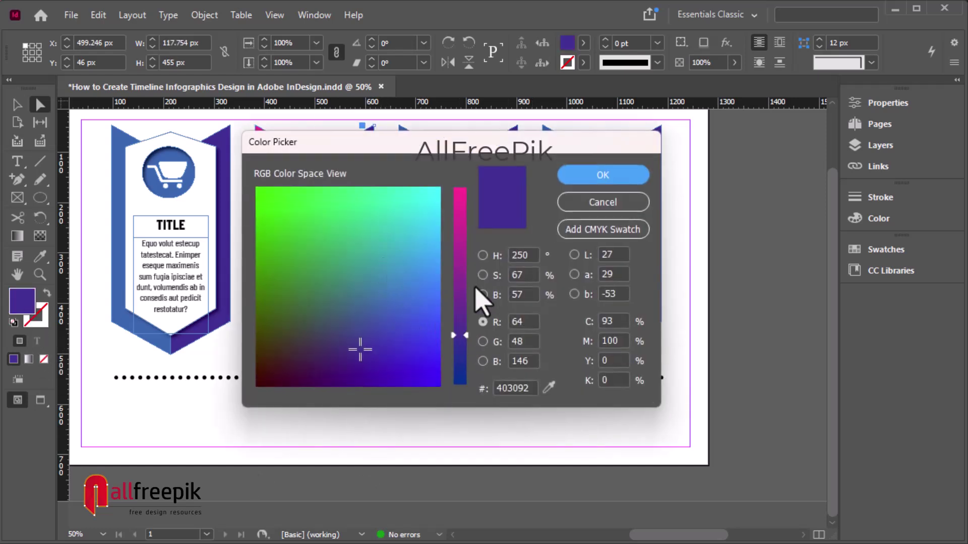
mouse_move(465, 337)
mouse_down()
mouse_move(487, 242)
mouse_move(483, 207)
mouse_up()
click(386, 364)
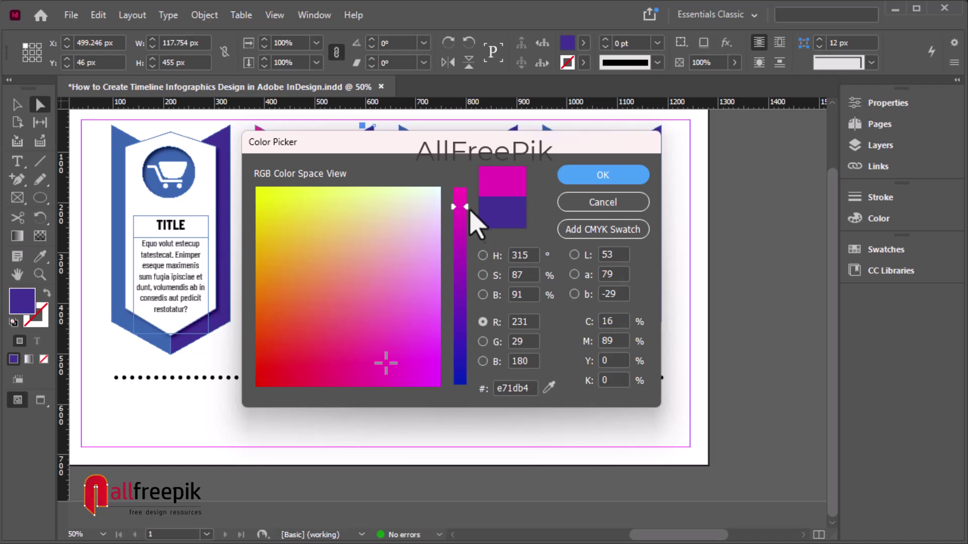
drag(466, 207, 466, 247)
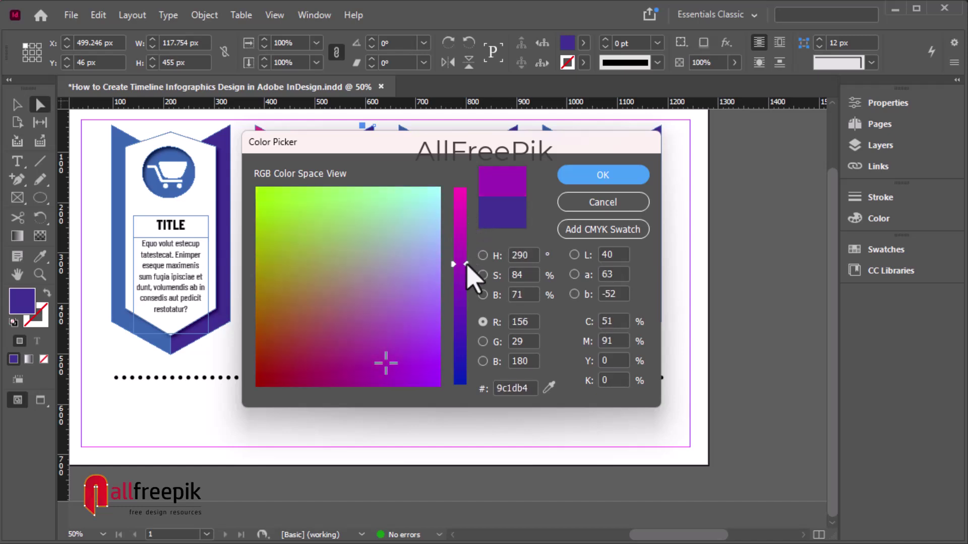
click(598, 177)
click(404, 444)
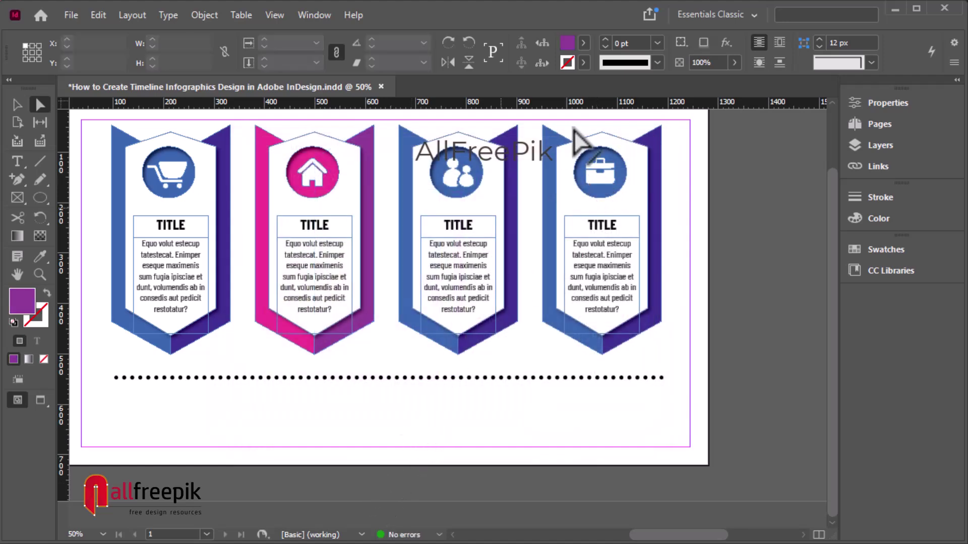
Fill the third banner's left half with green #39c85d and deselect it
click(409, 151)
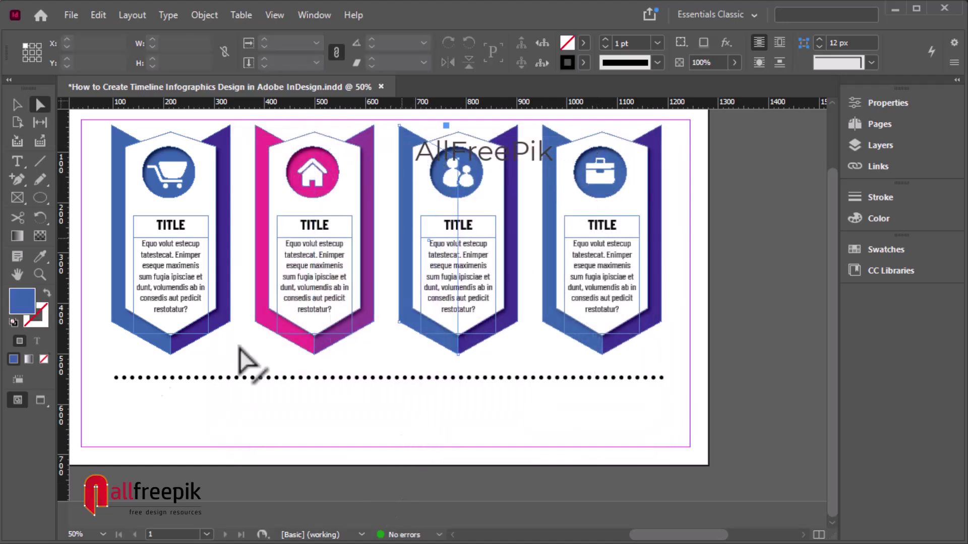
double_click(27, 304)
mouse_move(328, 237)
mouse_down()
mouse_move(294, 205)
mouse_move(334, 198)
mouse_move(323, 230)
mouse_up()
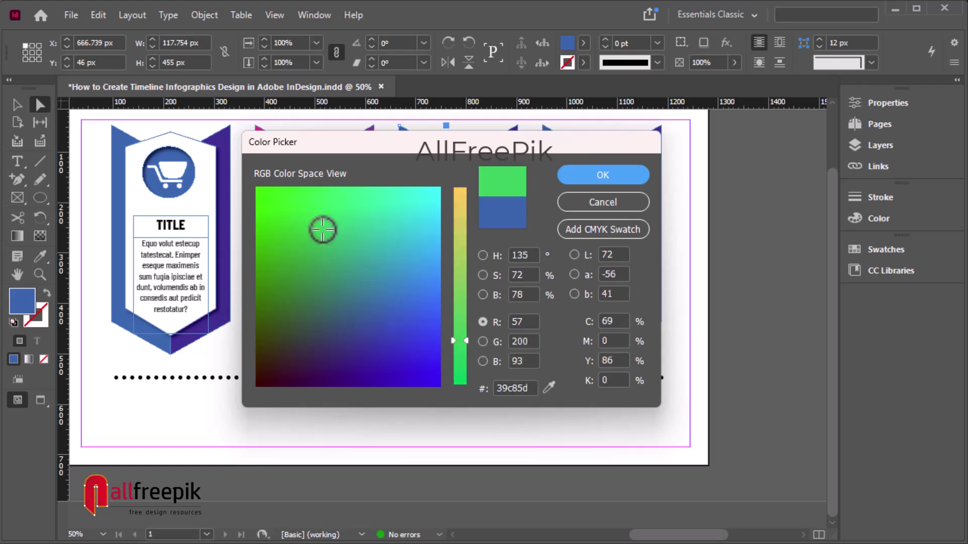
click(624, 183)
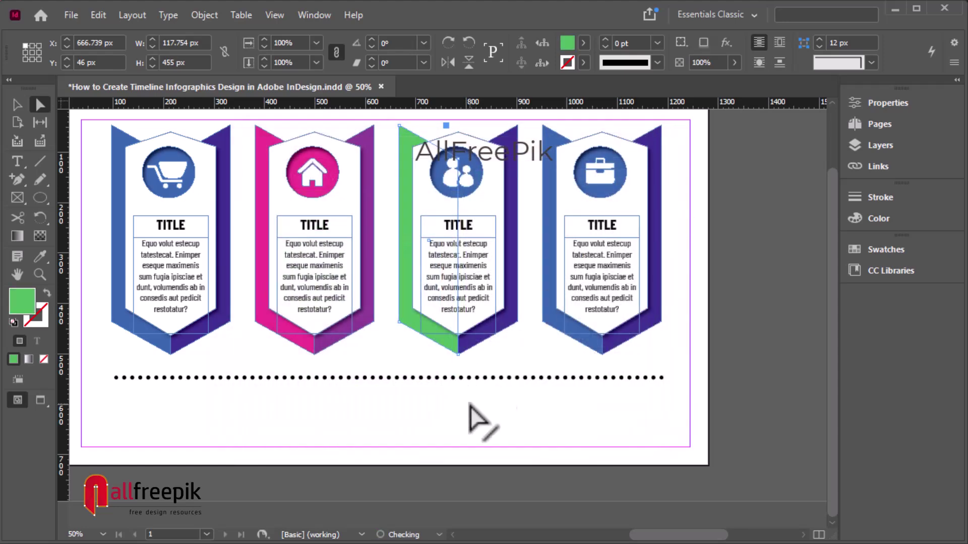
click(479, 421)
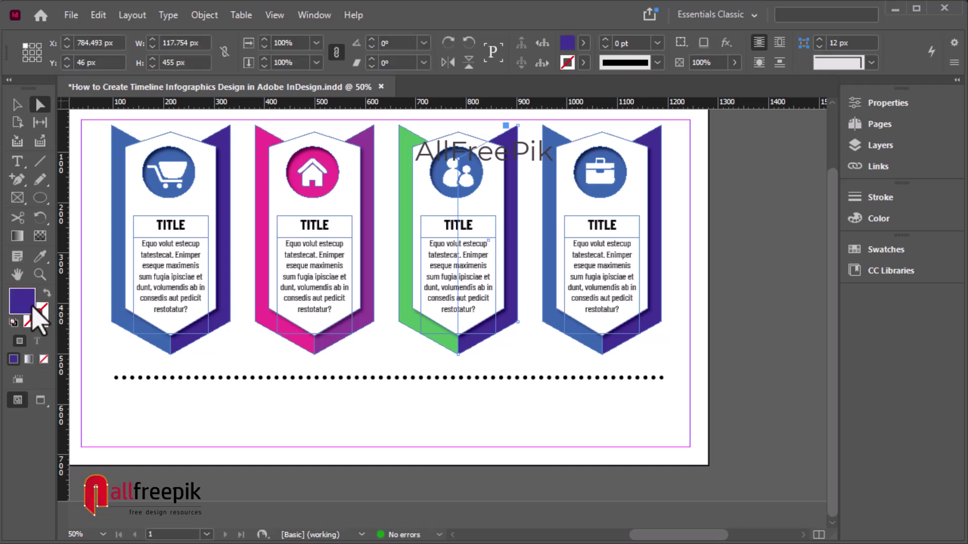
Fill the third banner's right half with a darker green, RGB 29, 149, 38
double_click(23, 309)
drag(305, 280, 277, 196)
drag(467, 334, 474, 363)
drag(293, 258, 283, 265)
click(602, 180)
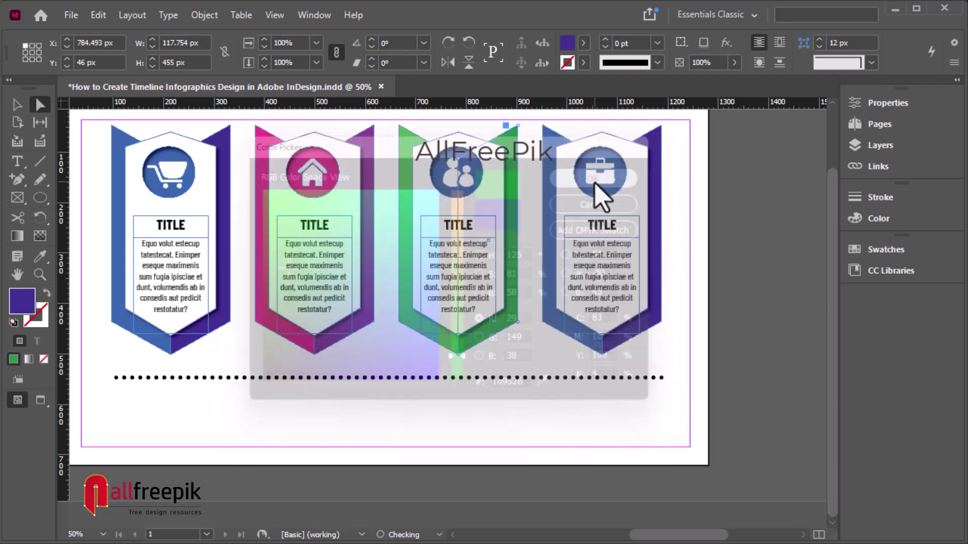
Fill the fourth banner's left half with a bright yellow-green
click(557, 162)
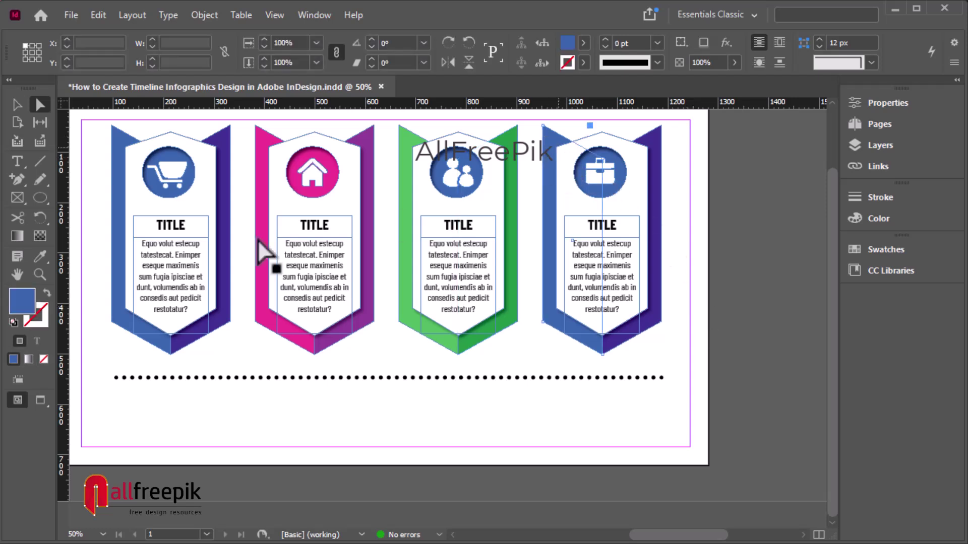
double_click(27, 302)
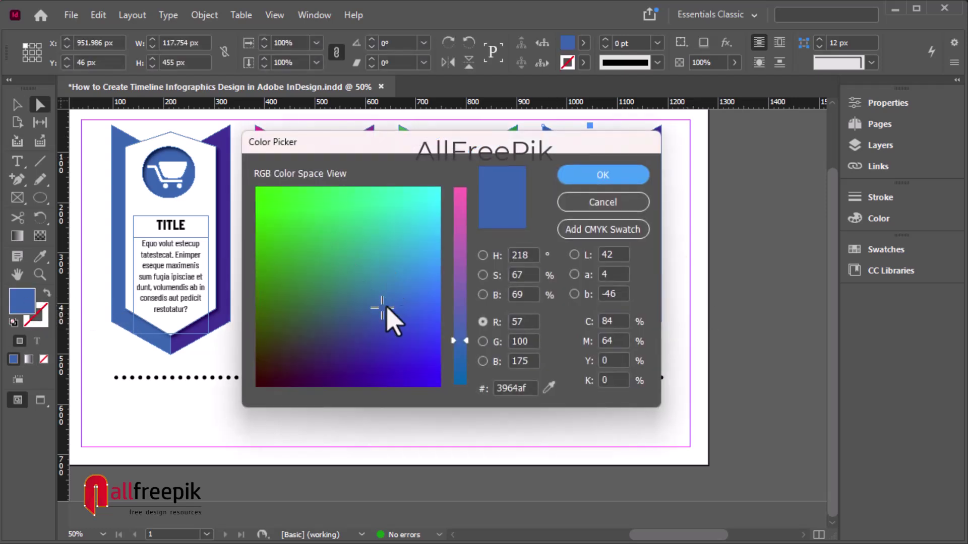
drag(471, 348, 466, 237)
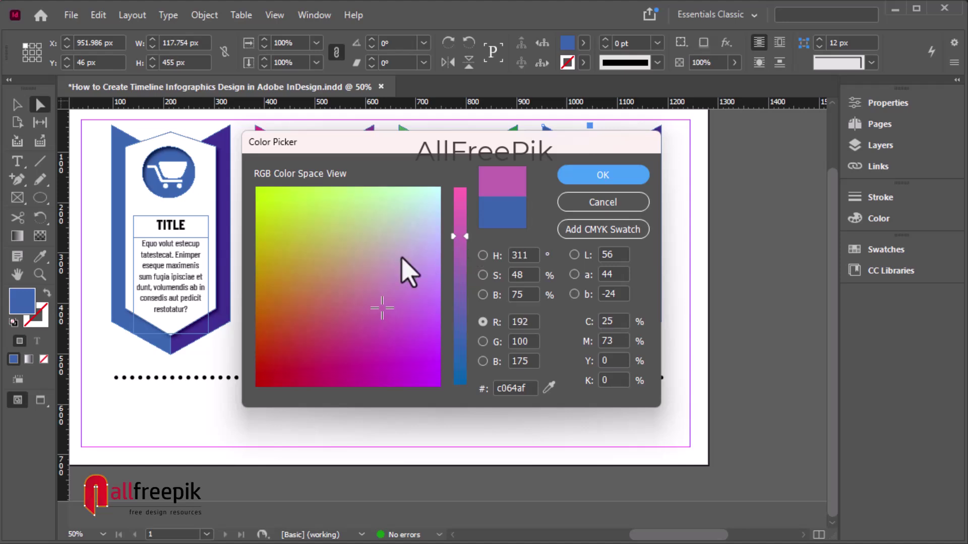
click(261, 240)
click(263, 232)
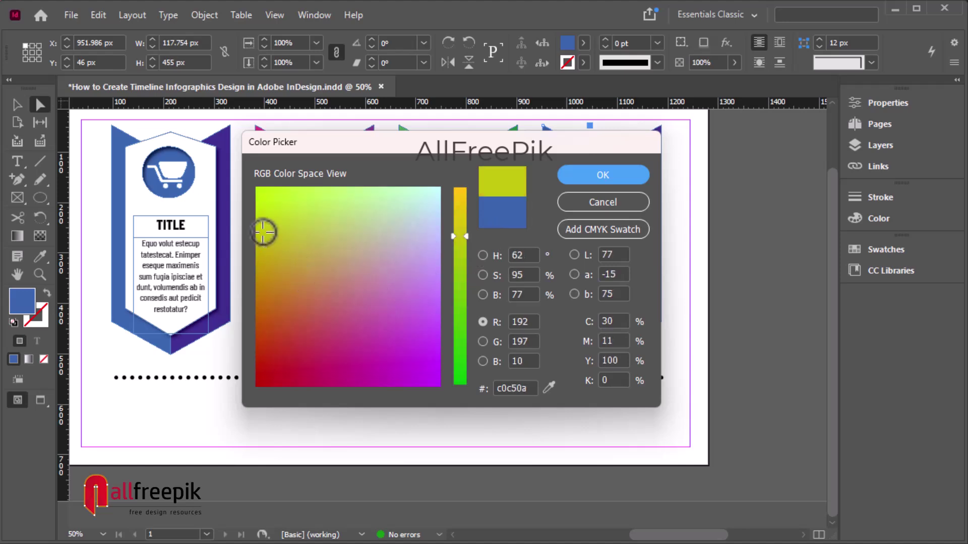
click(275, 226)
click(616, 181)
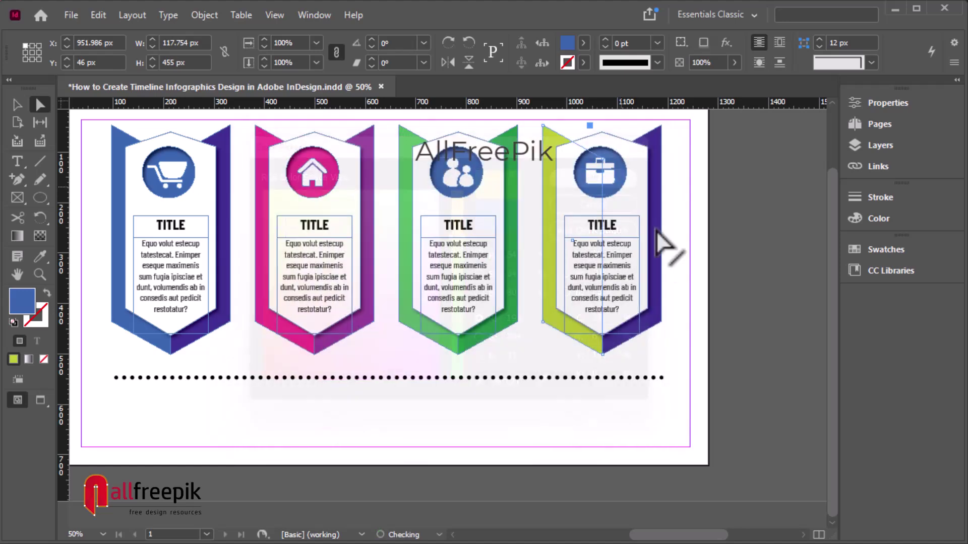
Fill the fourth banner's right half with dark mustard, RGB 180, 156, 3, and deselect it
click(655, 323)
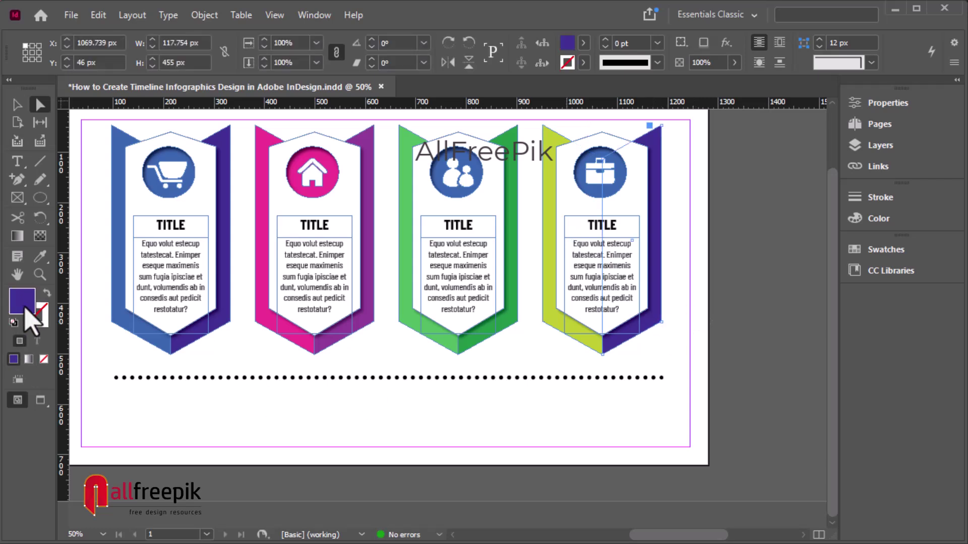
double_click(22, 302)
drag(462, 337, 475, 240)
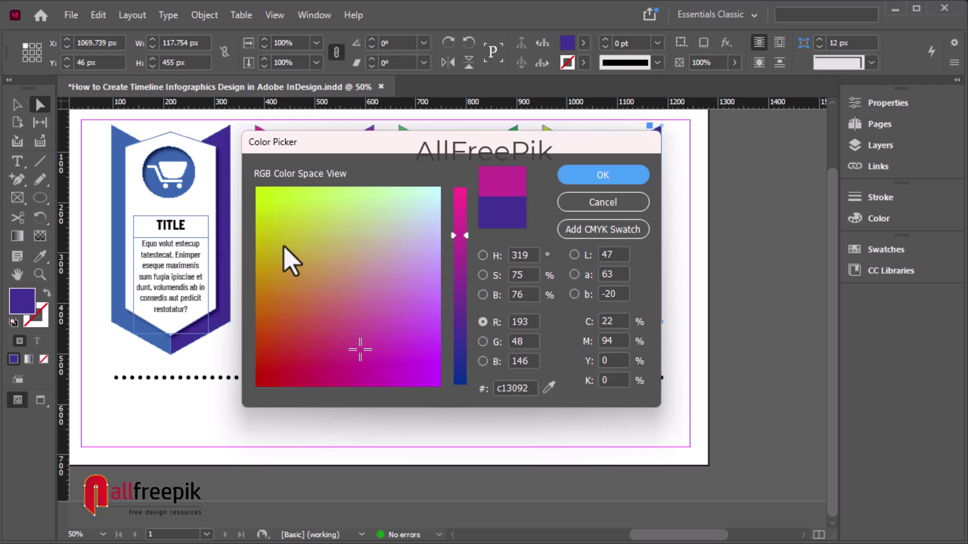
click(266, 251)
drag(466, 236, 471, 247)
mouse_move(263, 255)
mouse_down()
mouse_move(268, 240)
mouse_move(258, 264)
mouse_up()
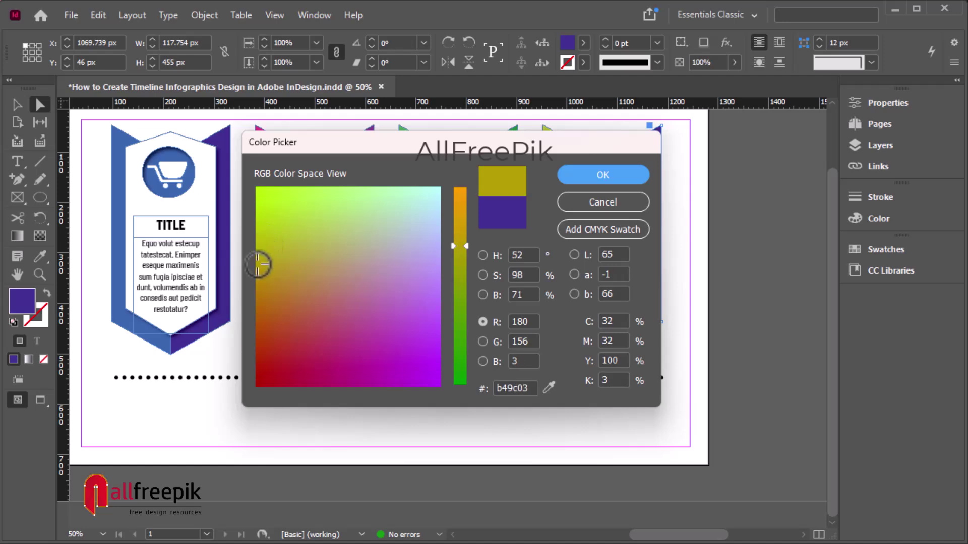
click(605, 176)
click(702, 298)
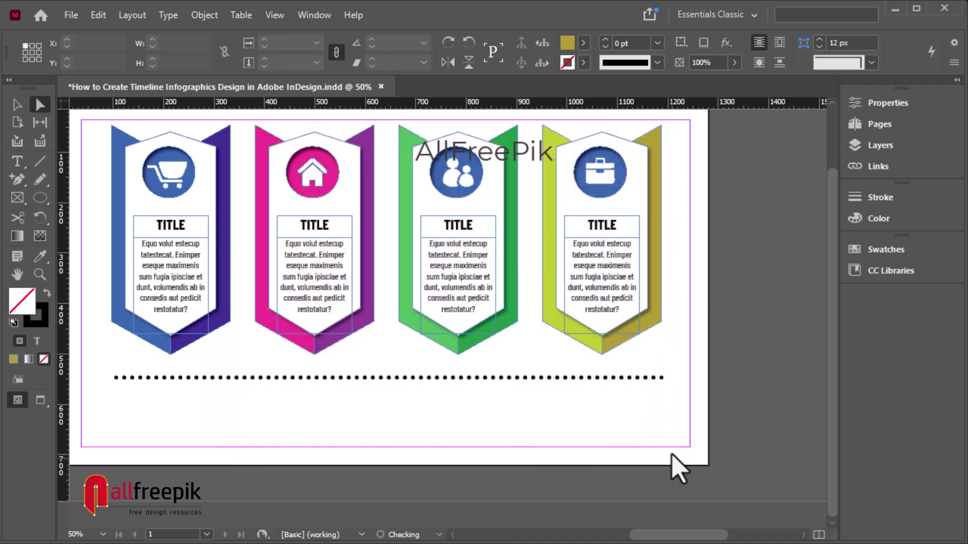
Recolour the fourth banner's icon circle with the yellow-green sampled from that banner's left half
click(624, 176)
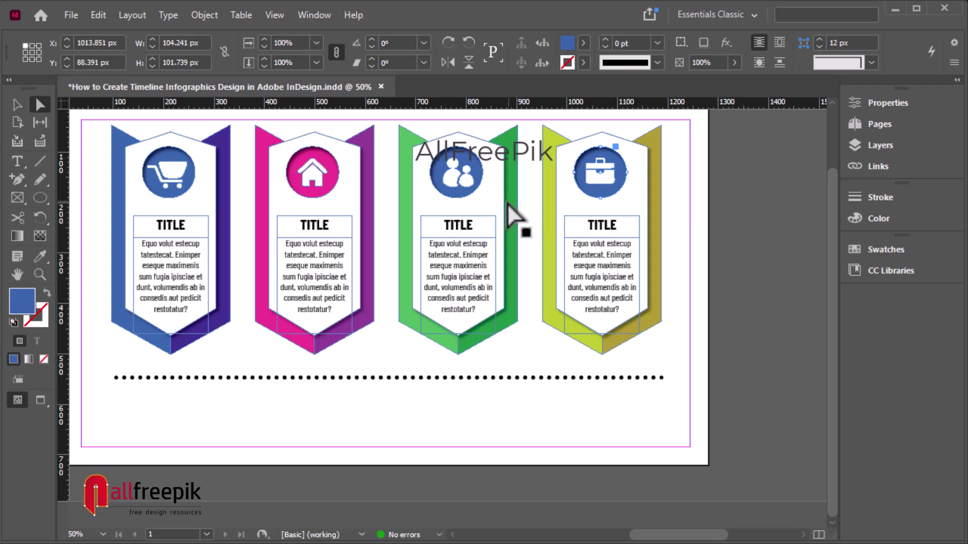
click(40, 256)
click(549, 160)
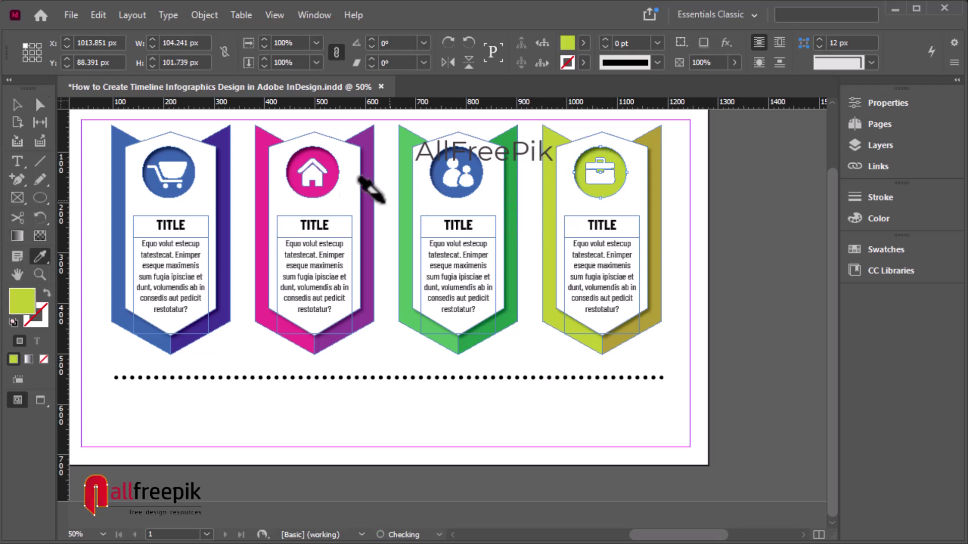
click(39, 104)
Recolour the third banner's icon circle with the light green sampled from that banner's left half, and deselect it
click(475, 168)
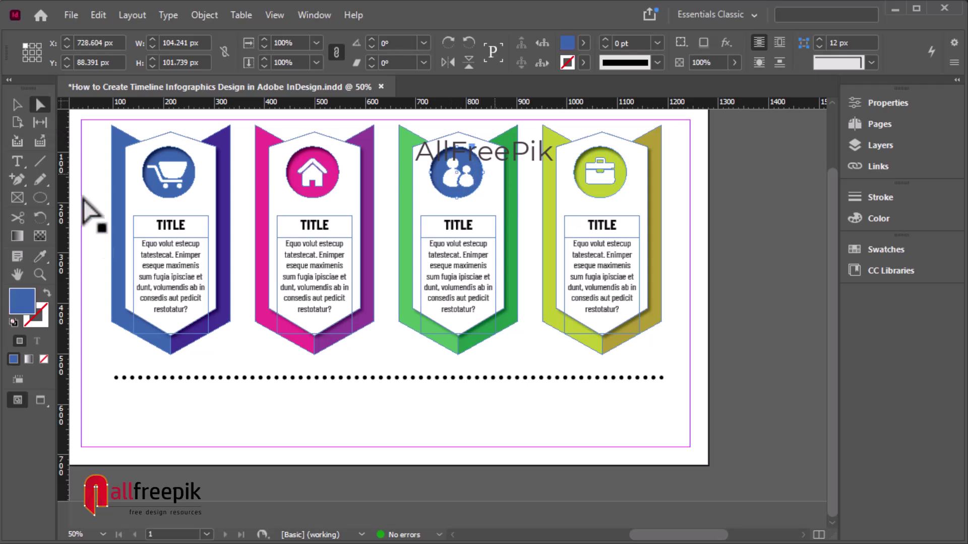
click(40, 256)
click(405, 194)
click(40, 105)
click(488, 456)
key(d)
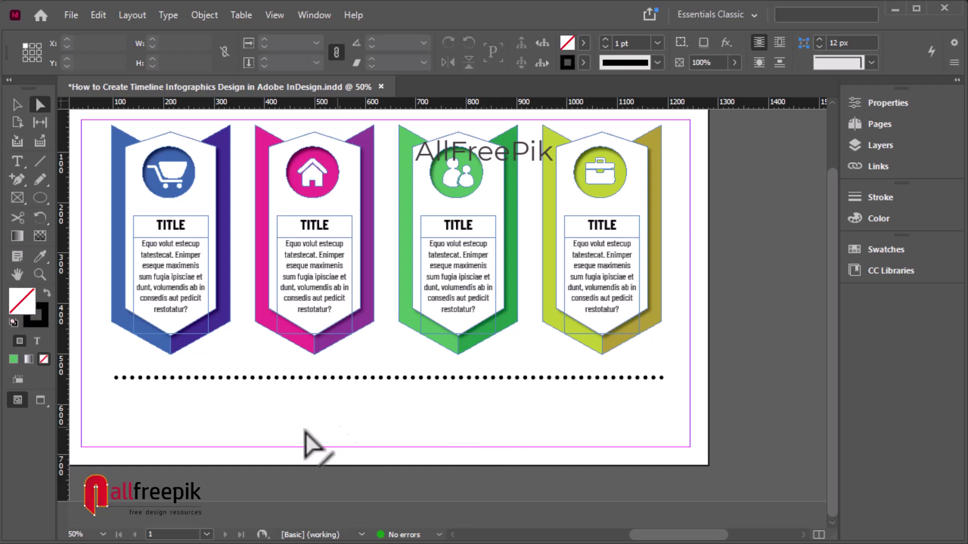
Draw a circle about 28 px wide on the dotted line beneath the first banner and fill it with the banner's sampled dark purple
click(40, 198)
drag(162, 371, 177, 384)
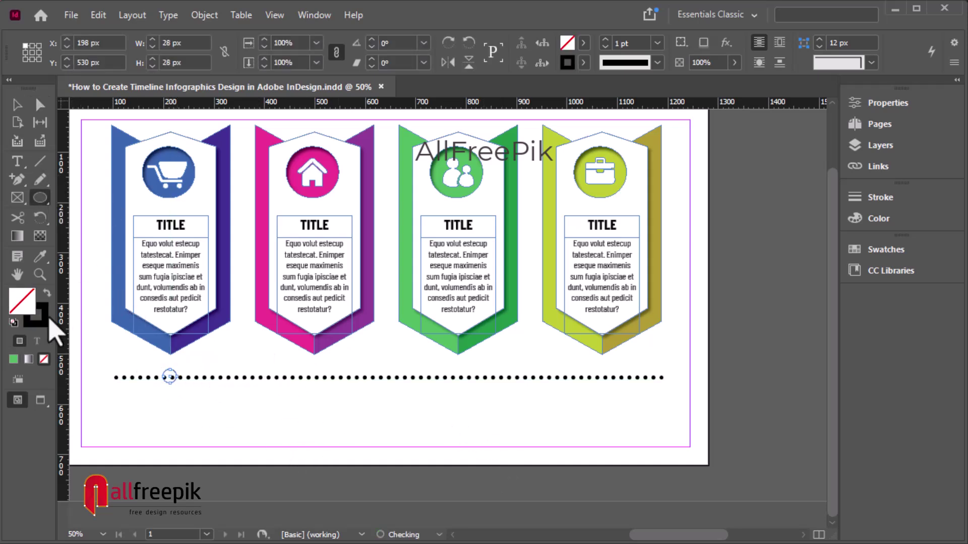
click(40, 256)
click(211, 300)
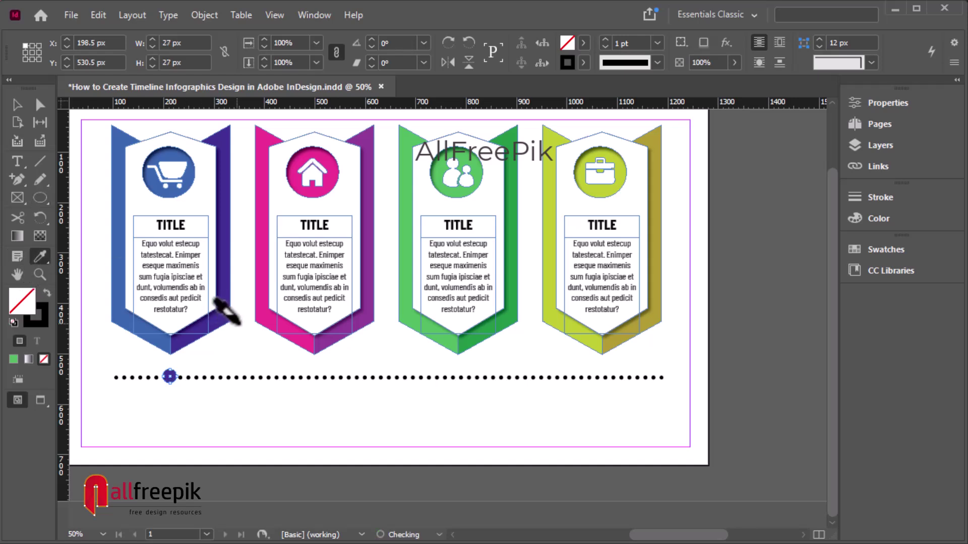
click(16, 104)
click(198, 402)
Duplicate the timeline circle along the dotted line to sit centred beneath the second banner
click(170, 379)
click(191, 414)
click(169, 376)
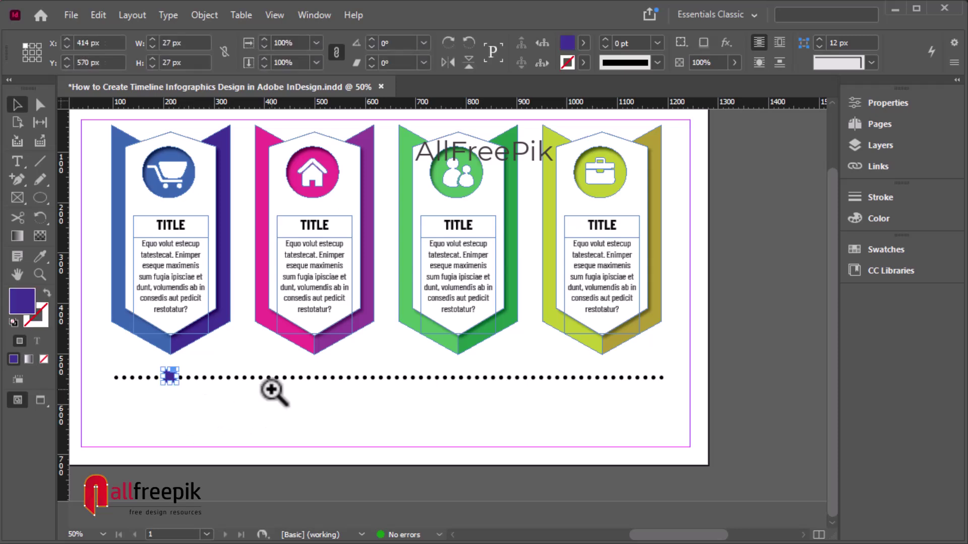
click(272, 388)
click(408, 344)
drag(308, 293, 302, 292)
click(379, 356)
drag(426, 390, 290, 468)
drag(163, 370, 457, 368)
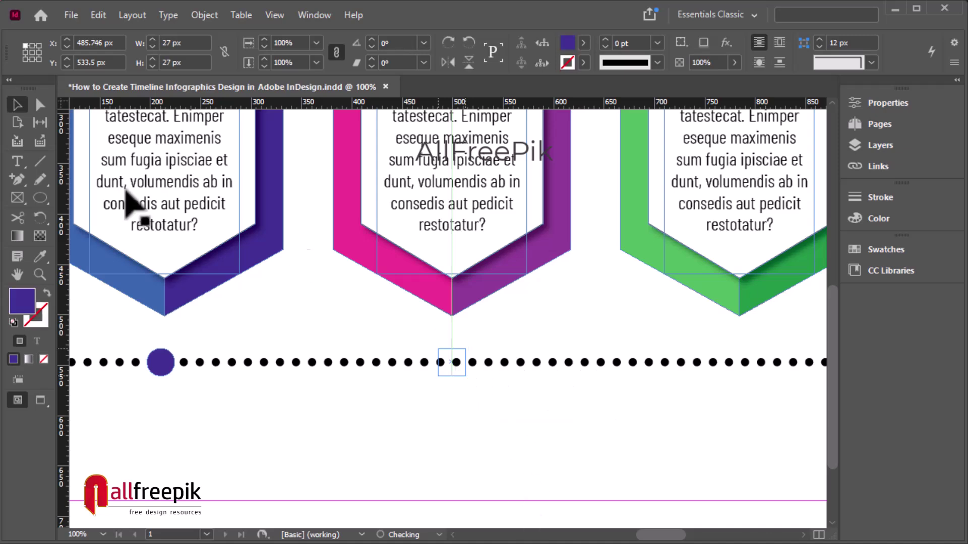
Fill the second timeline circle with the purple sampled from the second banner's right half
click(40, 256)
click(475, 296)
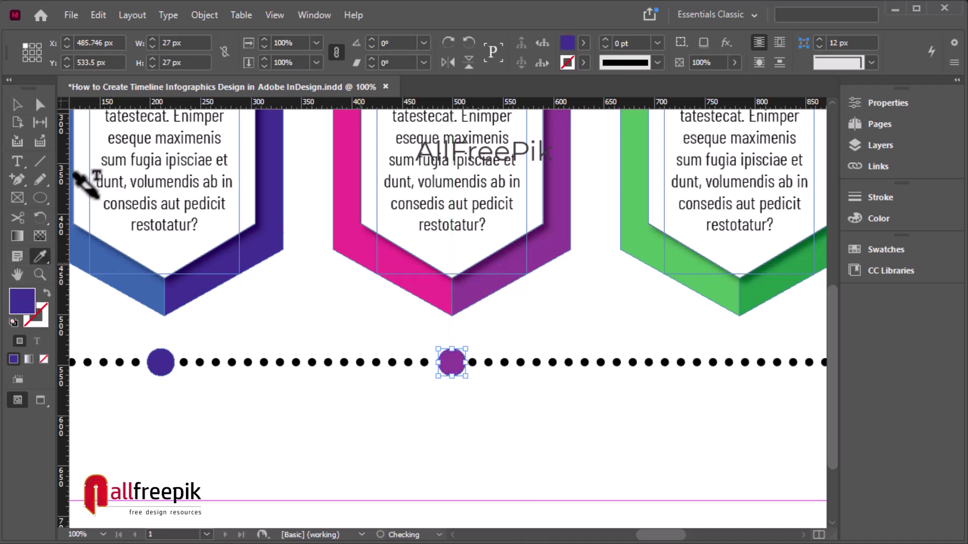
click(15, 106)
Duplicate the purple timeline circle beneath the third banner and fill the copy with the dark green of that banner's right half
drag(561, 398, 335, 402)
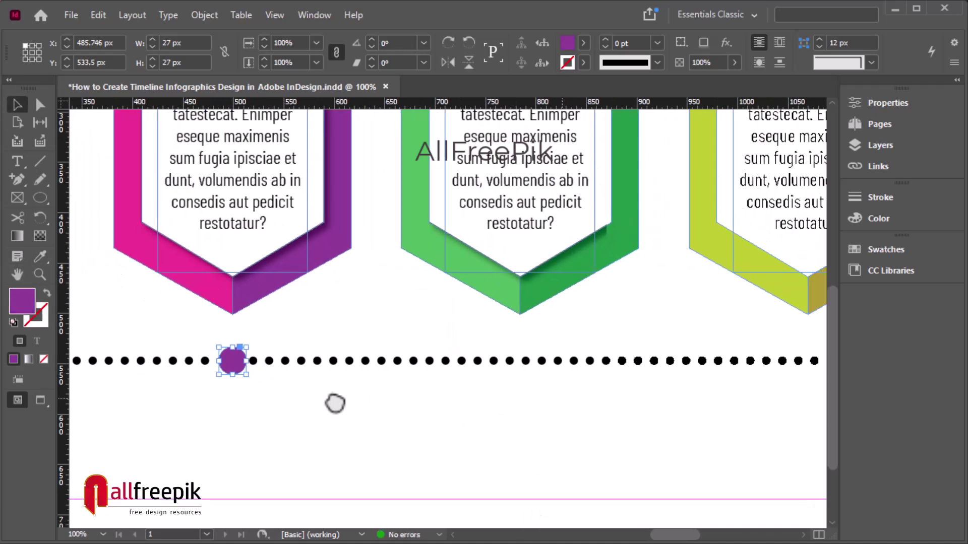
drag(244, 367, 522, 368)
click(40, 256)
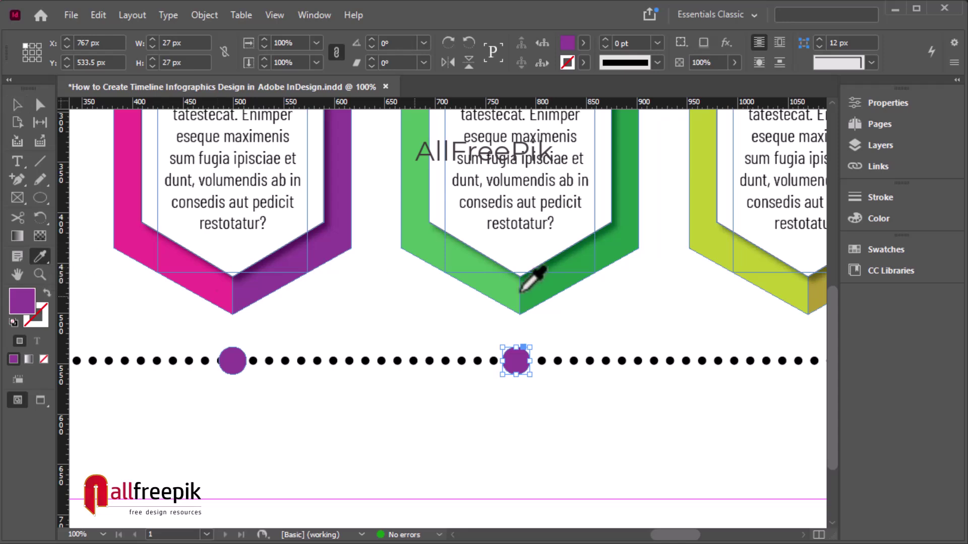
click(529, 288)
click(16, 105)
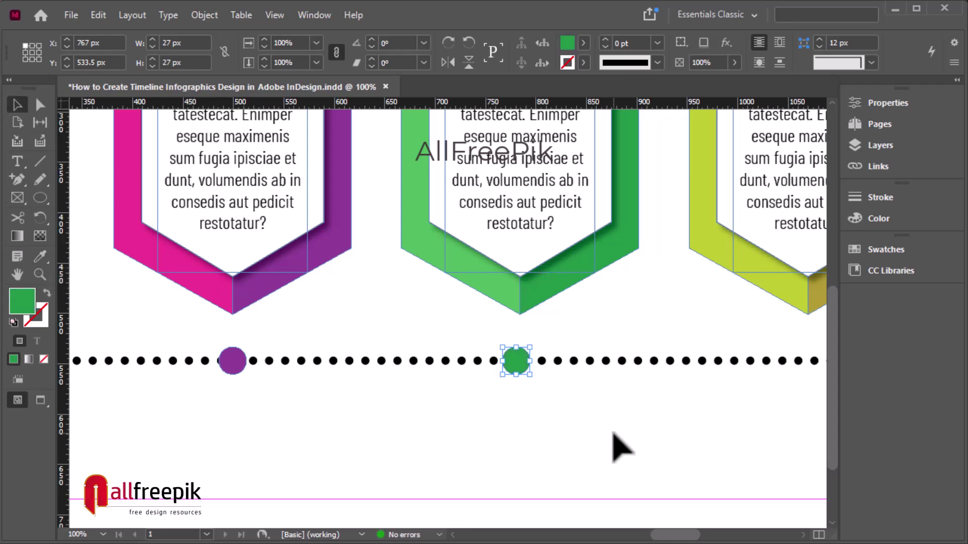
Duplicate the green timeline circle beneath the fourth banner and fill the copy with the mustard of that banner's right half
click(609, 429)
drag(608, 429, 361, 426)
drag(265, 362, 554, 363)
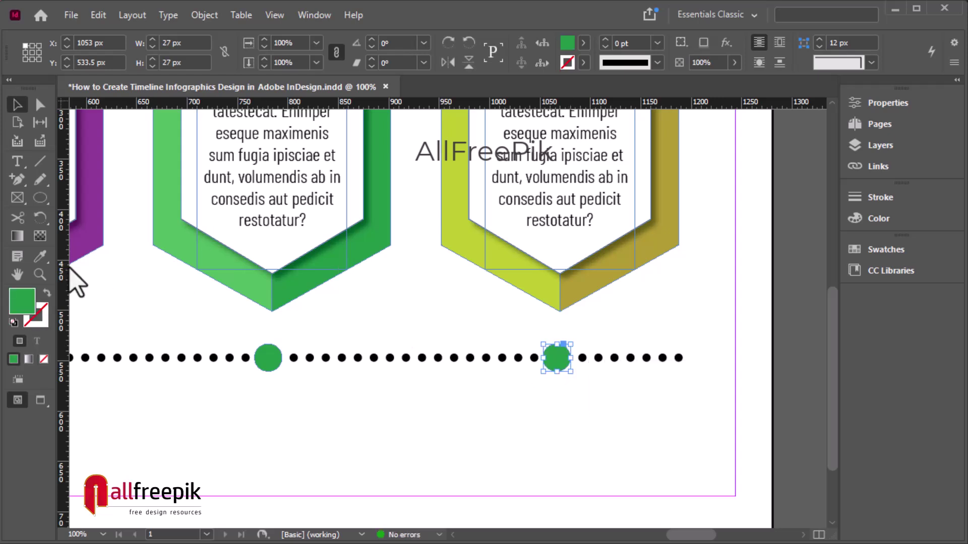
click(592, 277)
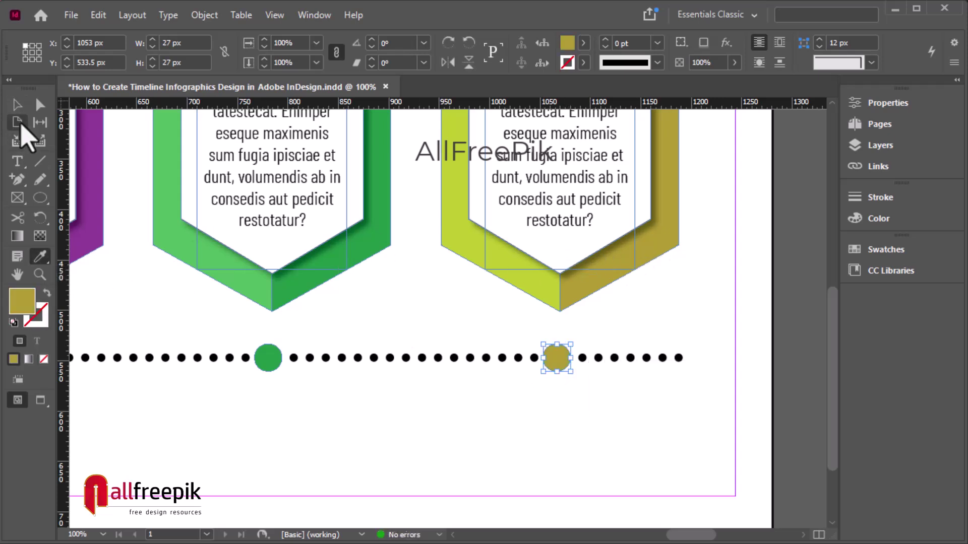
click(16, 105)
click(471, 447)
Ungroup the first banner and duplicate its TITLE text frame below the first timeline circle
ctrl+alt+click(471, 434)
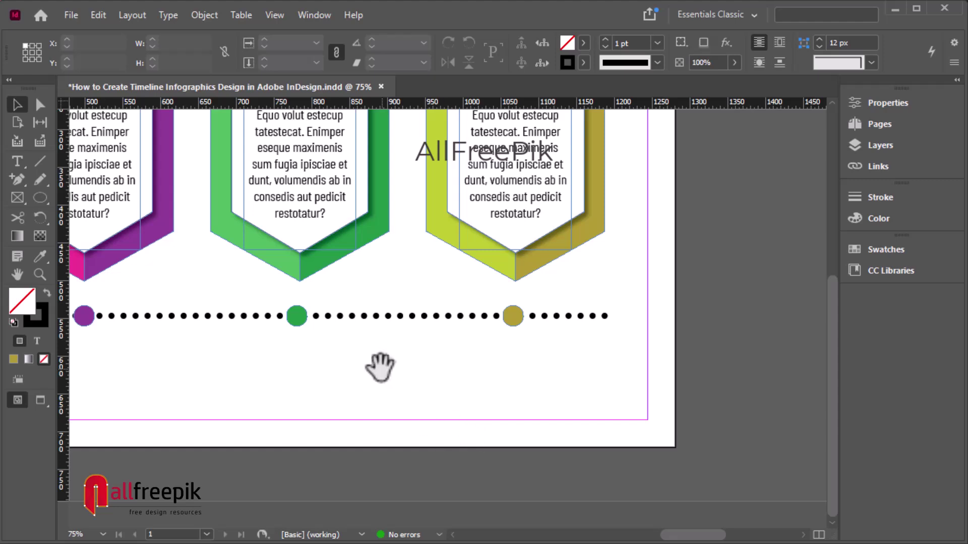
drag(380, 363, 659, 427)
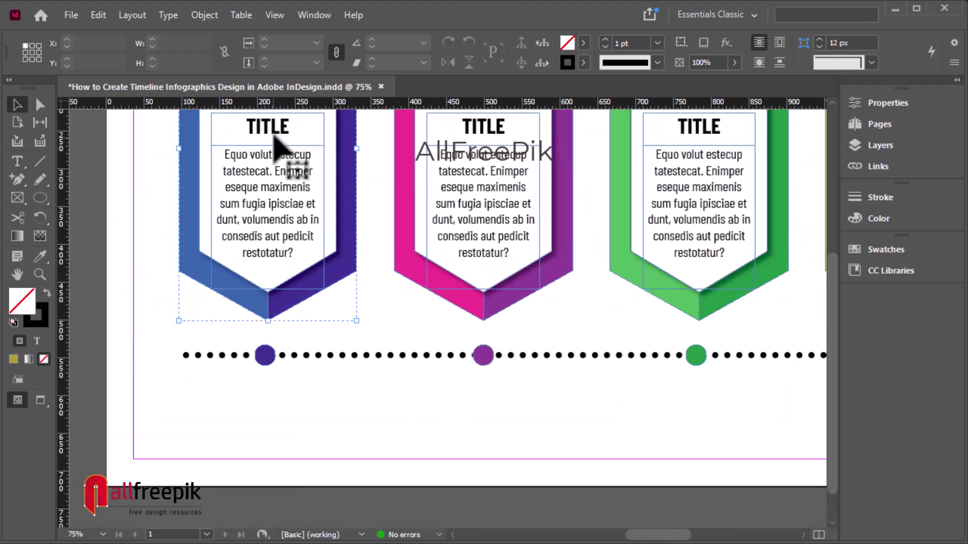
click(275, 132)
right_click(275, 133)
click(373, 300)
click(275, 134)
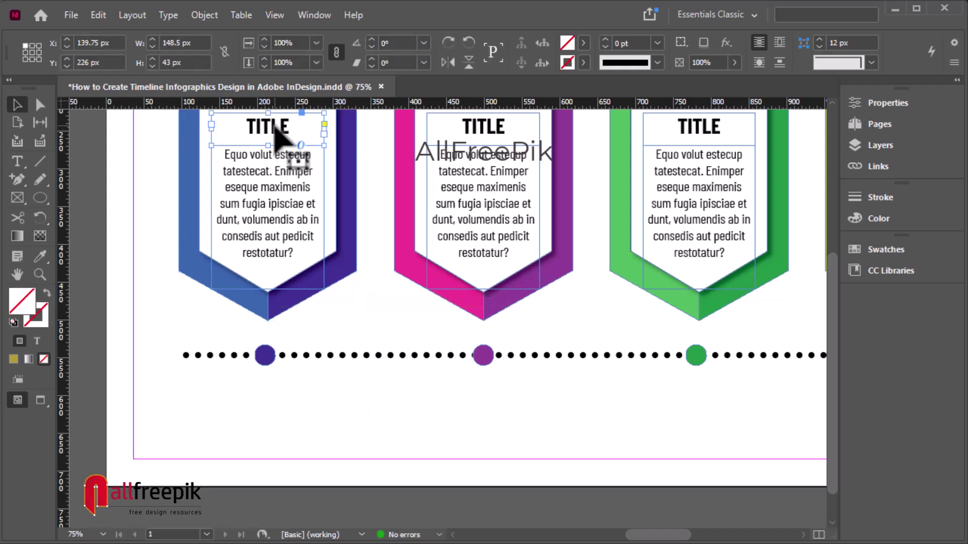
drag(276, 135, 276, 403)
Replace the duplicated frame's text with 2010 and set its font style to Thin
double_click(269, 396)
double_click(269, 393)
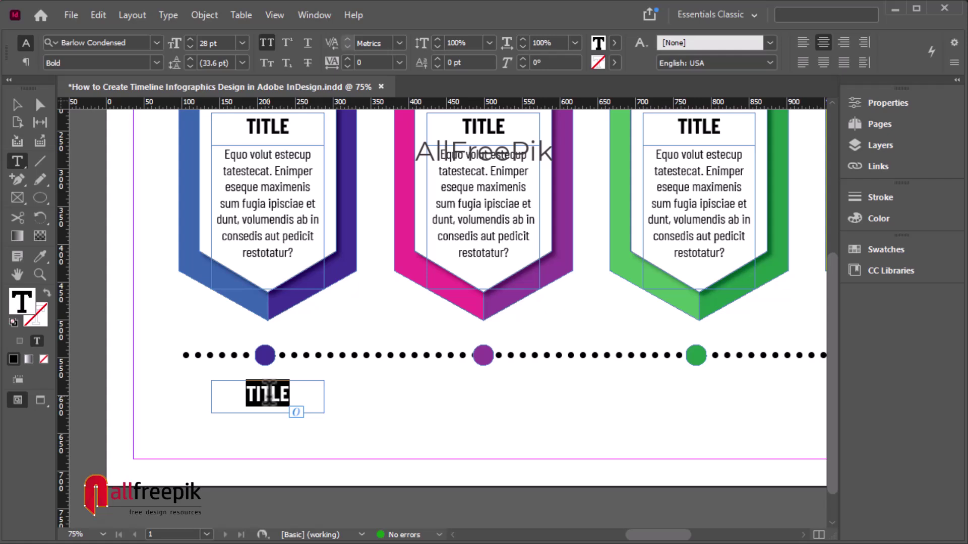
text(10)
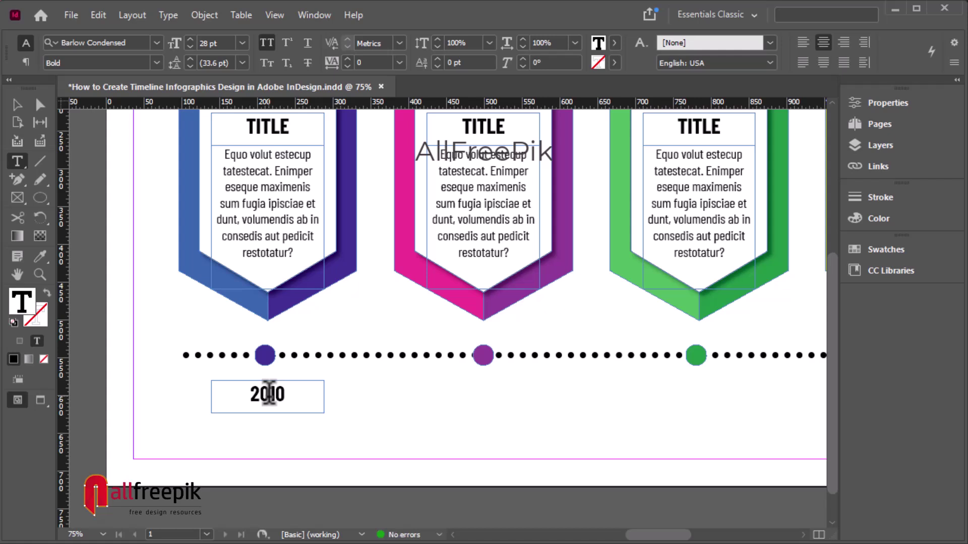
double_click(269, 393)
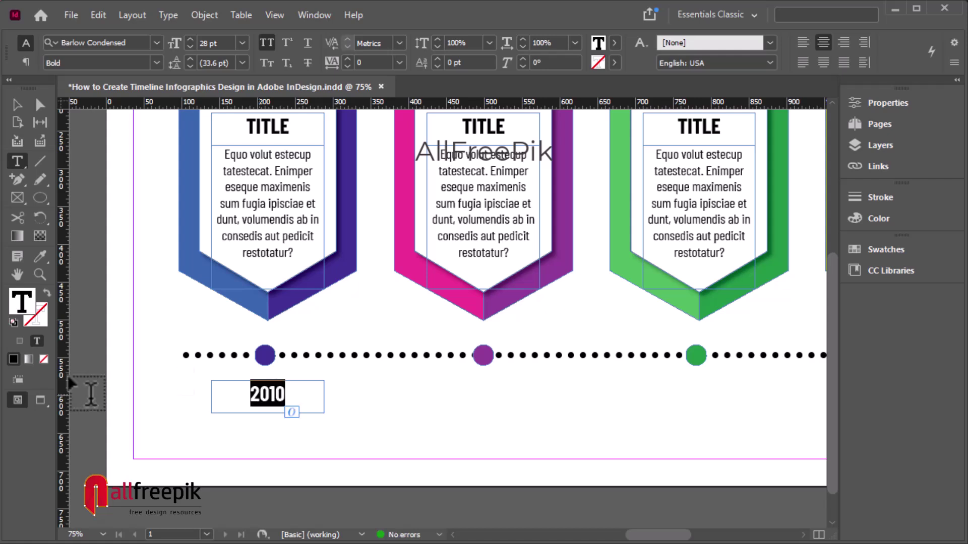
click(157, 63)
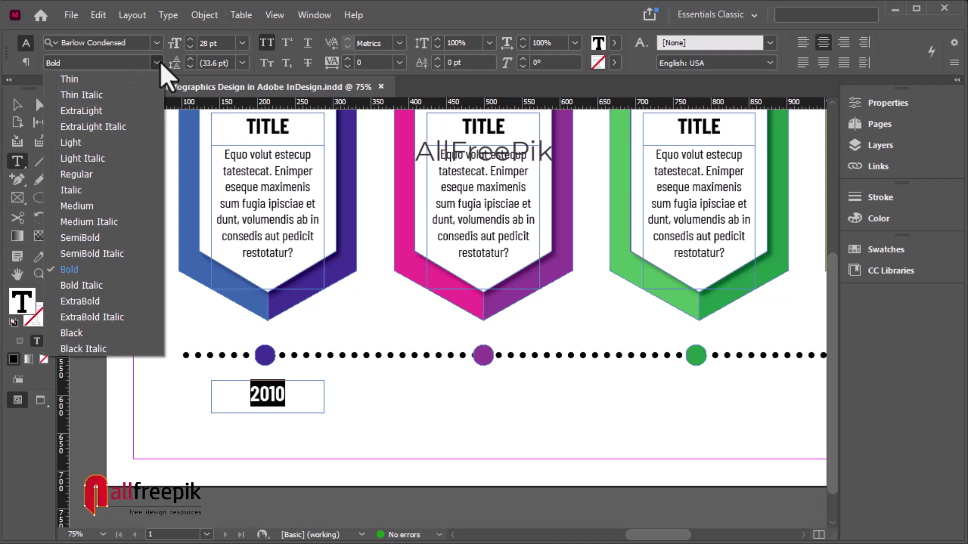
click(133, 78)
Increase the 2010 text to 38 pt and extend its frame downward to a height of 73 px
key(ctrl+alt+shift+period)
key(ctrl+alt+shift+period)
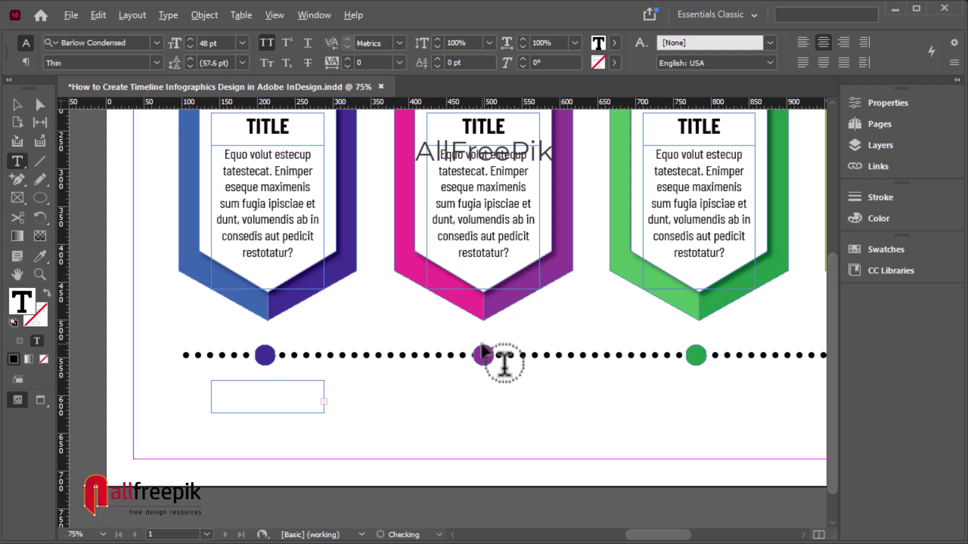
key(ctrl+alt+shift+comma)
click(17, 104)
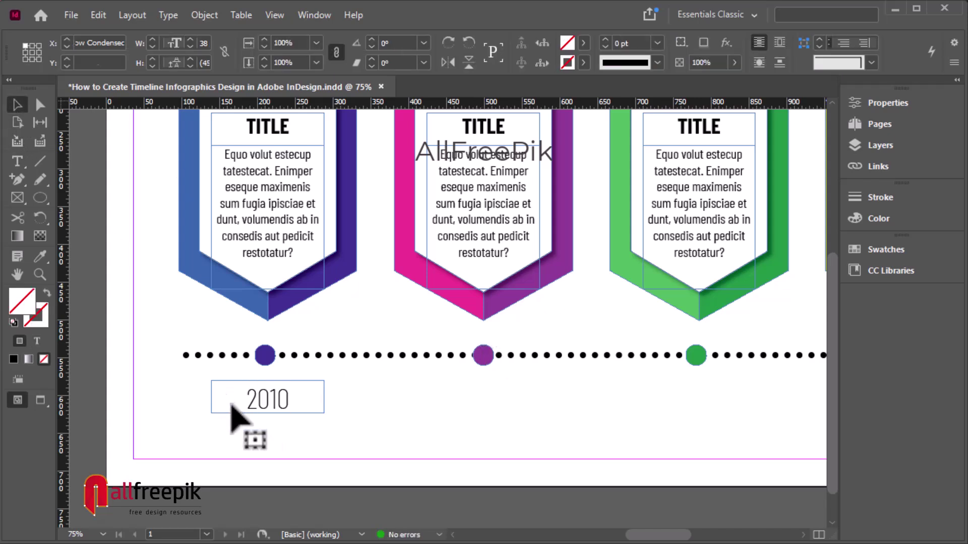
click(224, 403)
drag(268, 413, 268, 436)
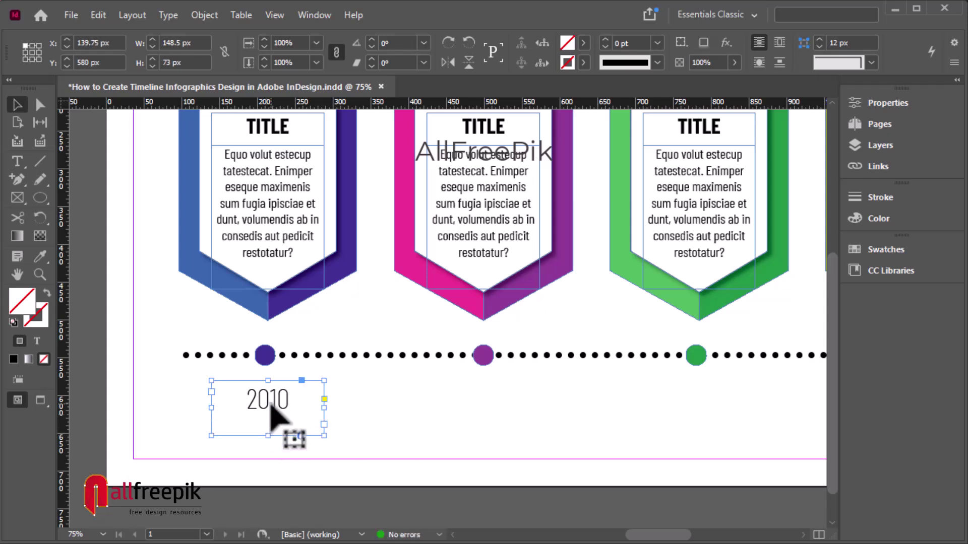
Increase the 2010 text size to 58 pt and finish editing the text
double_click(275, 418)
key(ctrl+a)
key(ctrl+alt+shift+period)
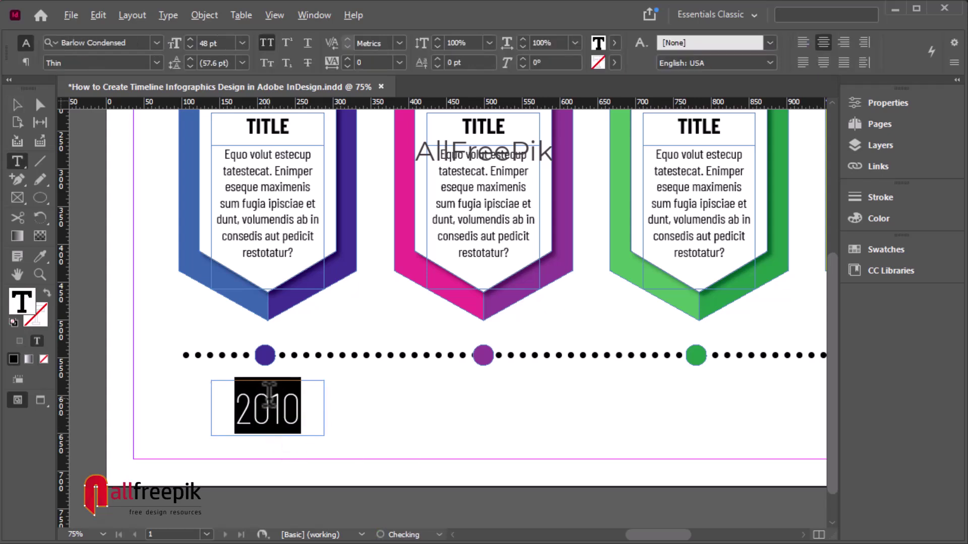
key(Escape)
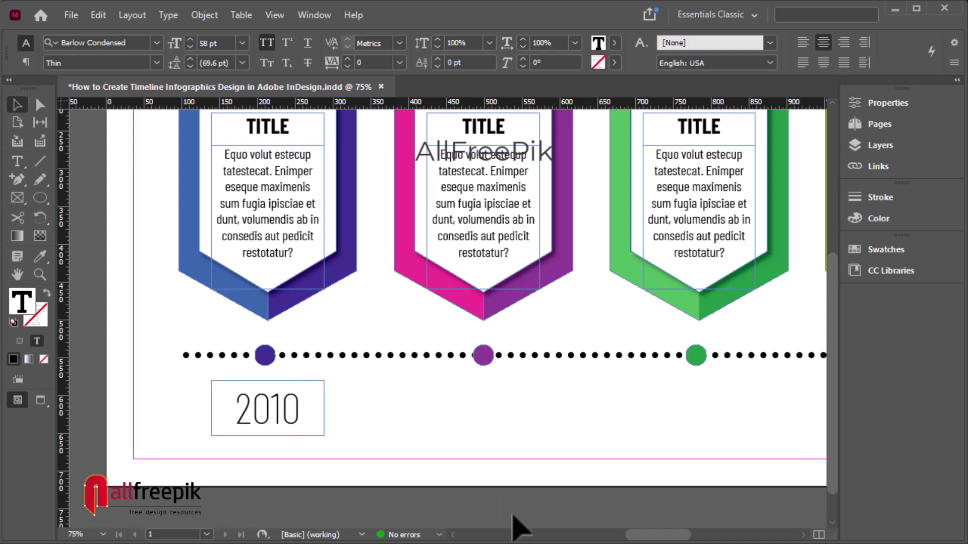
Duplicate the 2010 text frame below the second, third and fourth timeline circles
click(368, 458)
drag(274, 403, 702, 396)
click(590, 417)
Change the second, third and fourth year labels to 2015, 2020 and 2025, and finish editing the text
key(t)
drag(276, 373, 312, 373)
text(5)
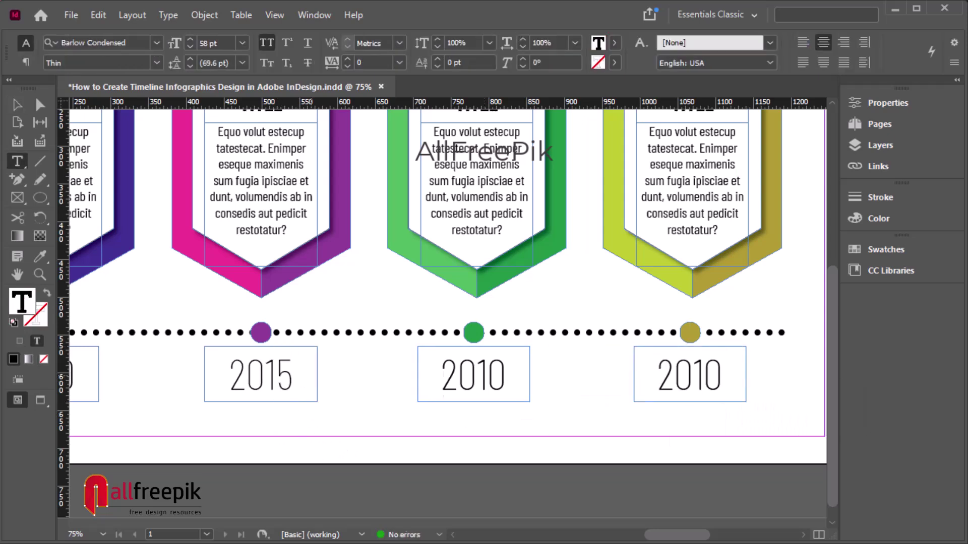
drag(473, 373, 524, 367)
text(20)
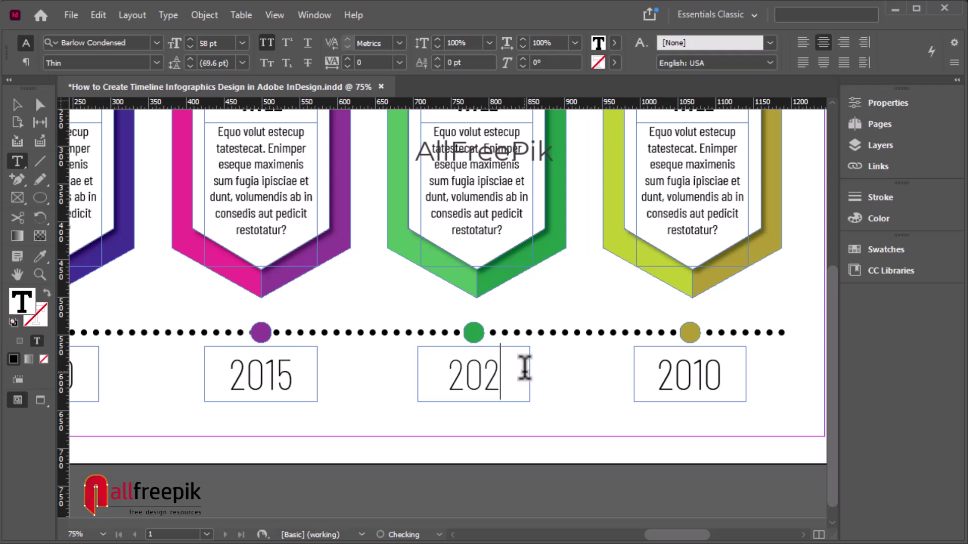
drag(700, 376, 731, 372)
text(25)
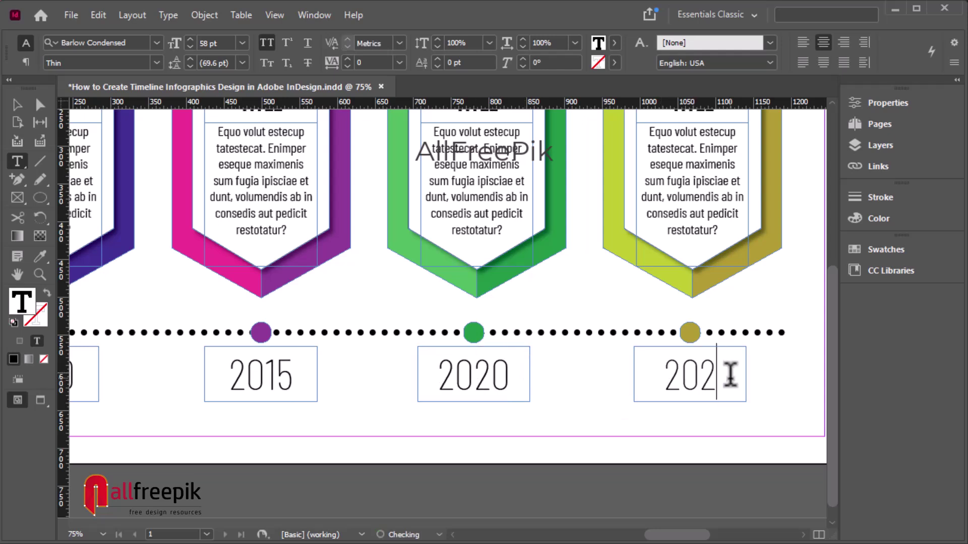
key(Escape)
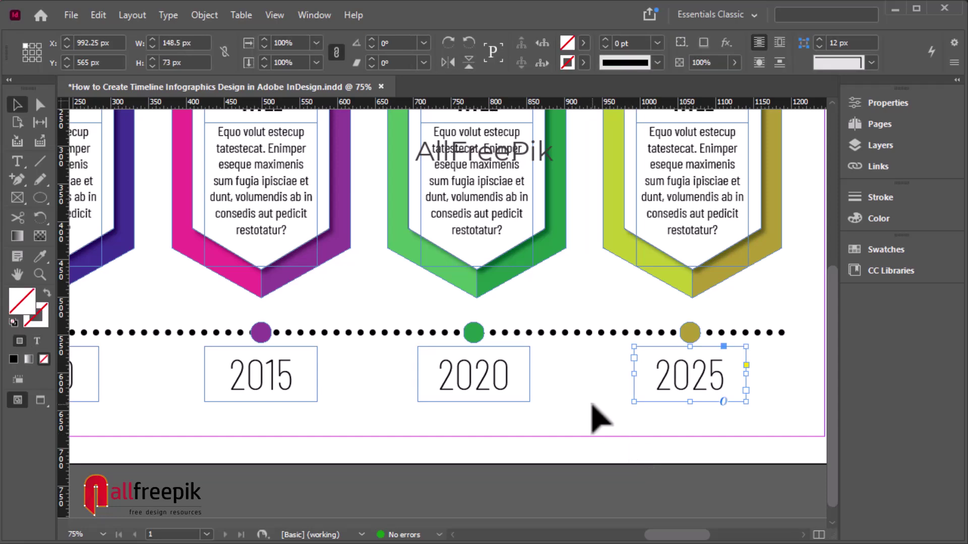
Deselect everything and show the whole infographic in Preview mode, without frame edges and margin guides
click(597, 416)
ctrl+alt+click(594, 417)
drag(572, 389, 730, 409)
key(w)
key(w)
key(w)
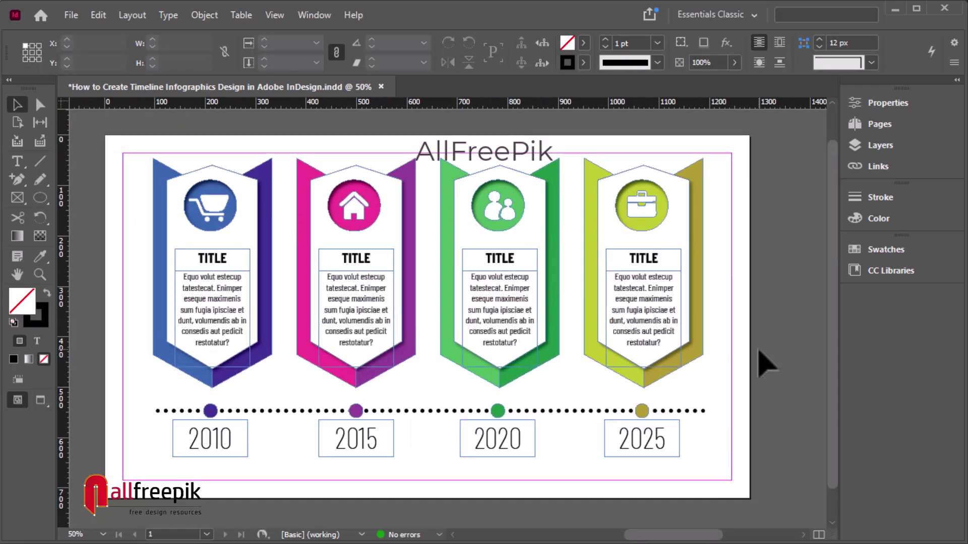
drag(761, 309, 755, 310)
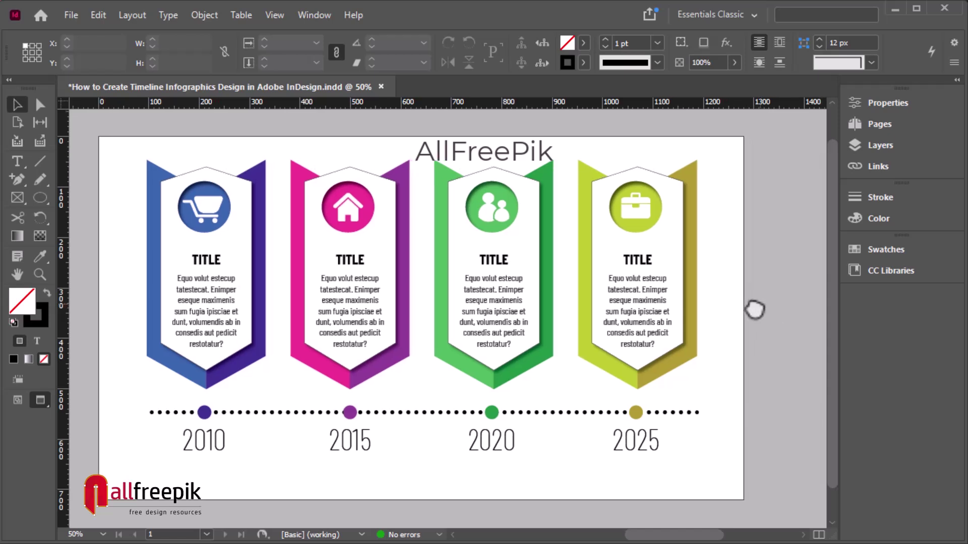